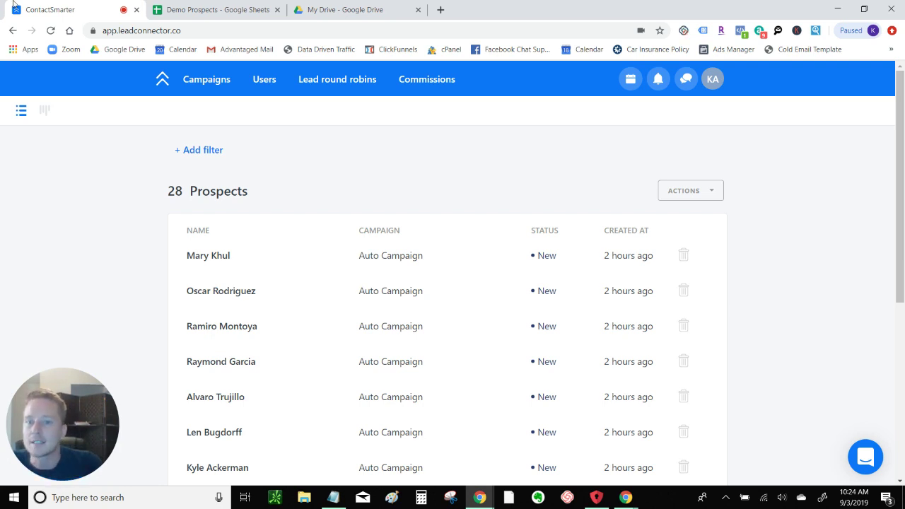
Switch to the Demo Prospects spreadsheet in Google Sheets and examine the header row and the prospect rows beneath it.
left_click(205, 10)
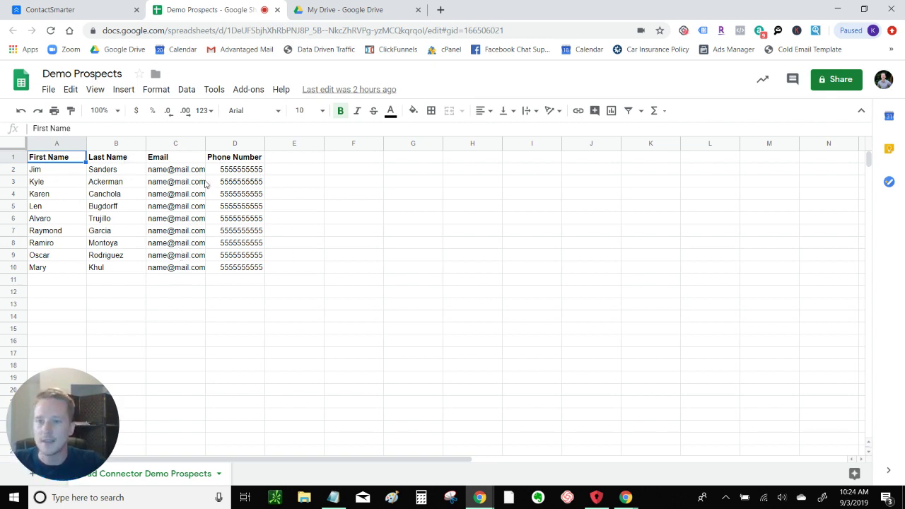
left_click(185, 277)
left_click_drag(49, 160, 241, 161)
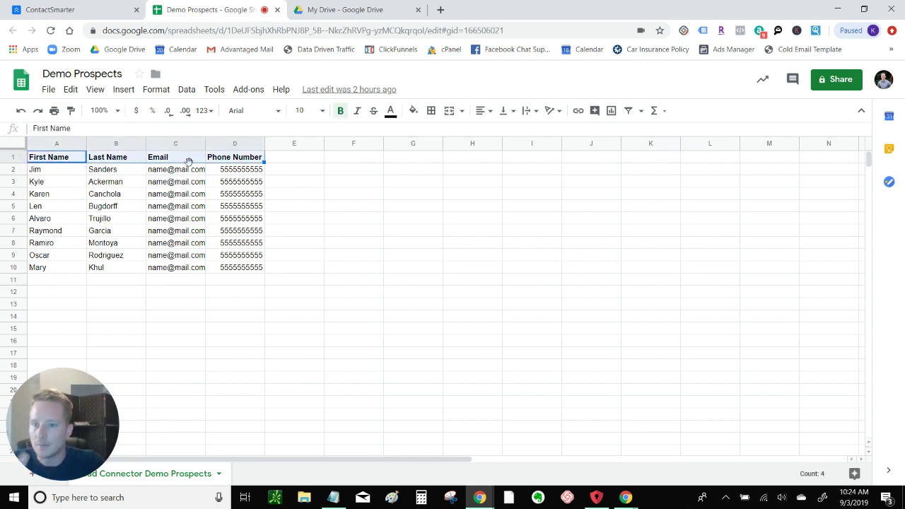
left_click(289, 185)
left_click_drag(53, 173, 258, 265)
left_click(288, 270)
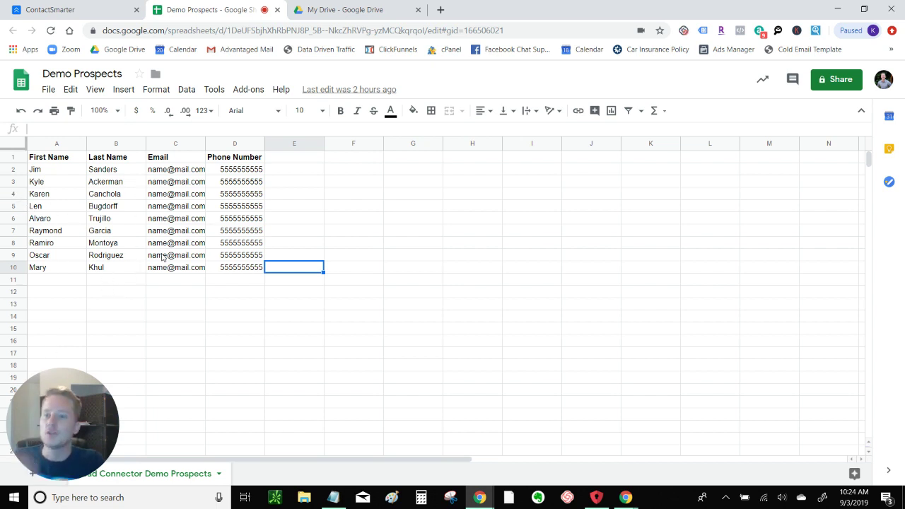
Look through the file formats available for downloading the prospect sheet, including comma-separated values.
left_click(47, 90)
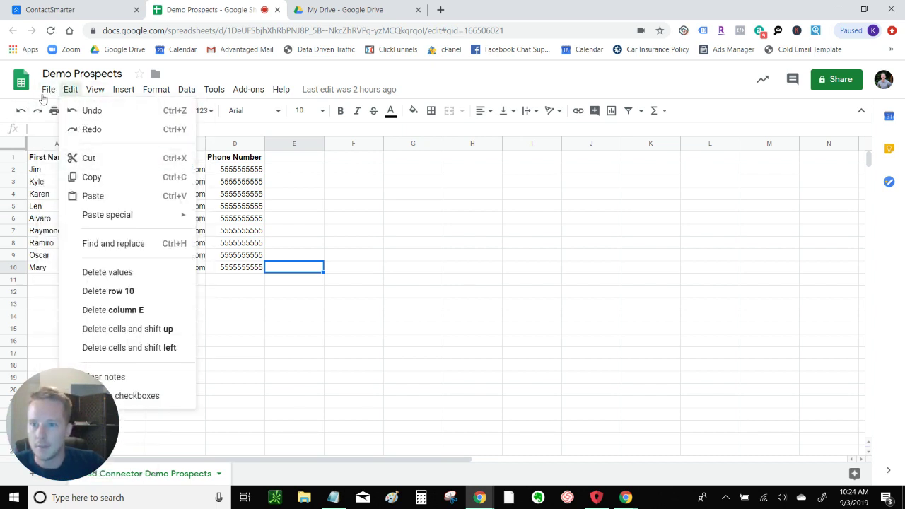
mouse_move(86, 224)
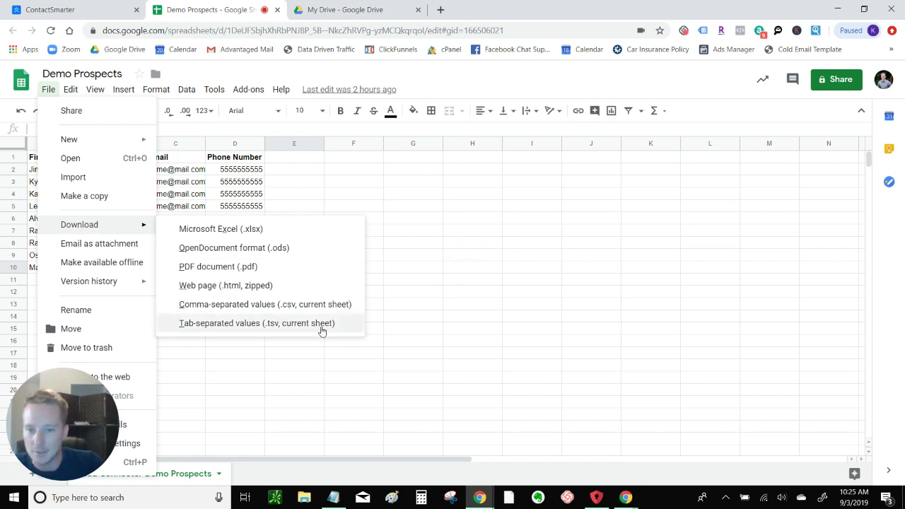
left_click(283, 172)
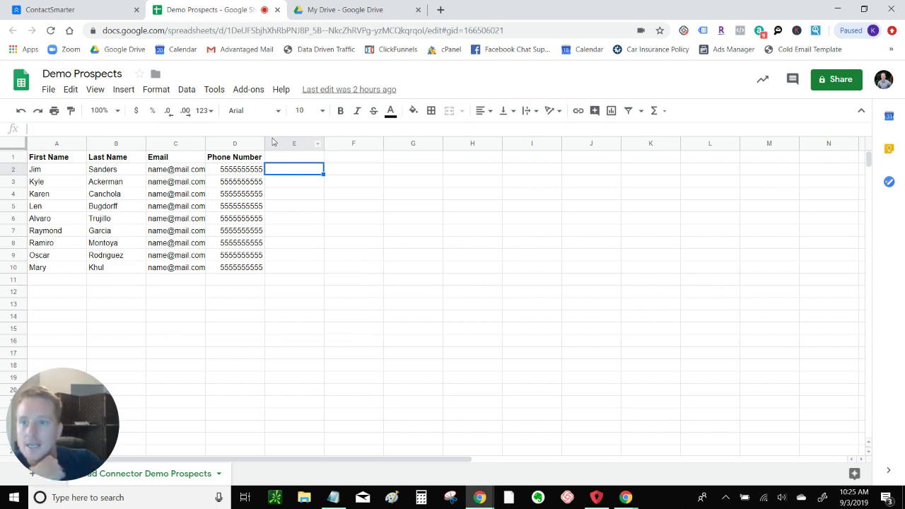
Switch back to ContactSmarter and begin a new campaign using the Start from scratch option.
left_click(70, 10)
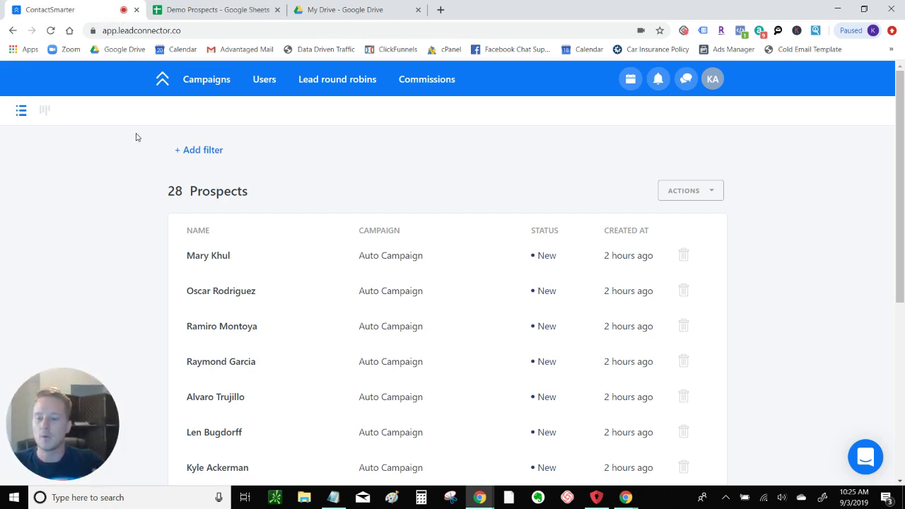
left_click(204, 83)
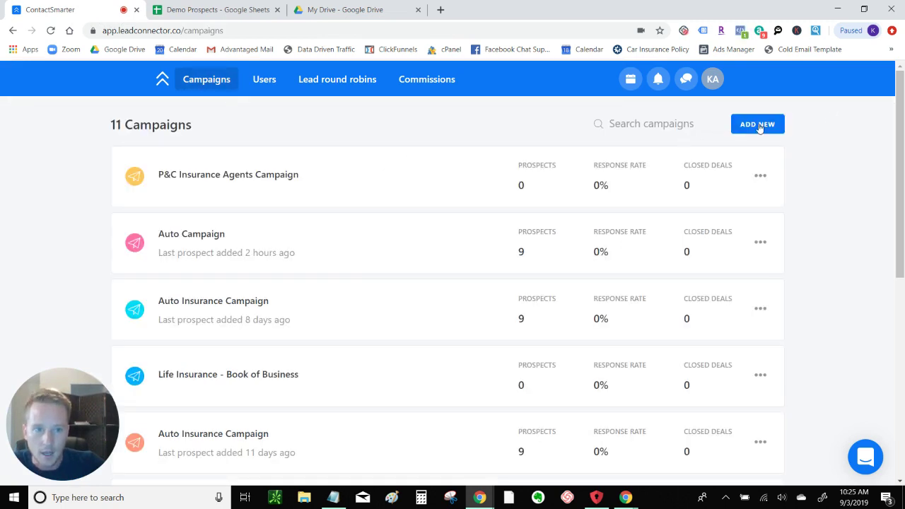
left_click(758, 125)
left_click(332, 222)
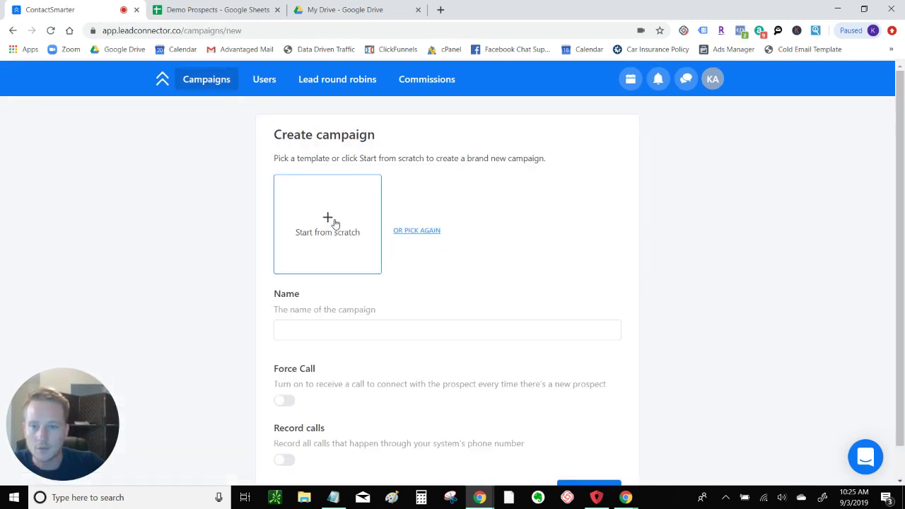
Name the campaign "Annual Financial Reviews (September)" and create it.
left_click(304, 333)
type("An")
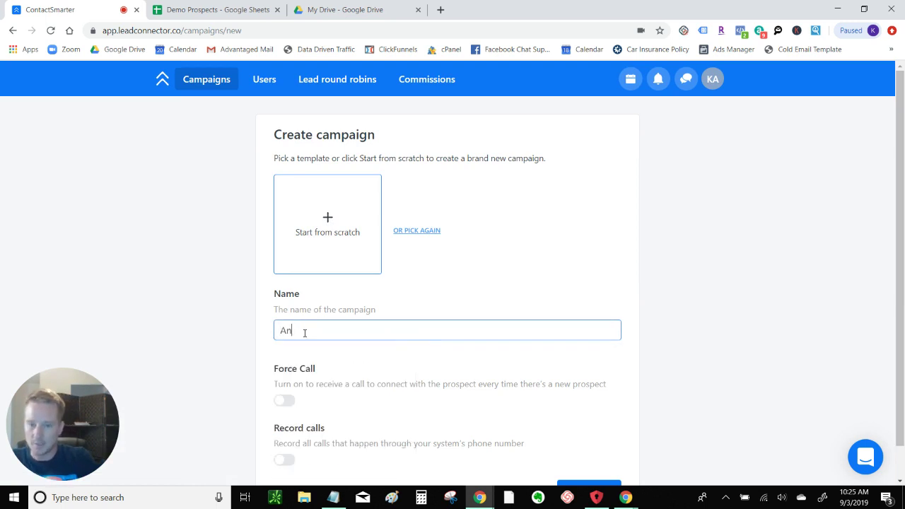
type("nual Fin")
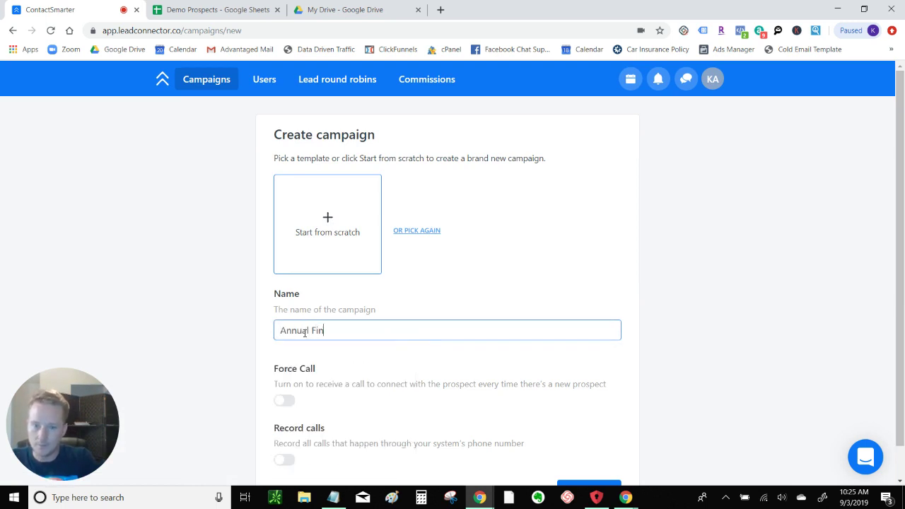
type("ancial Revie")
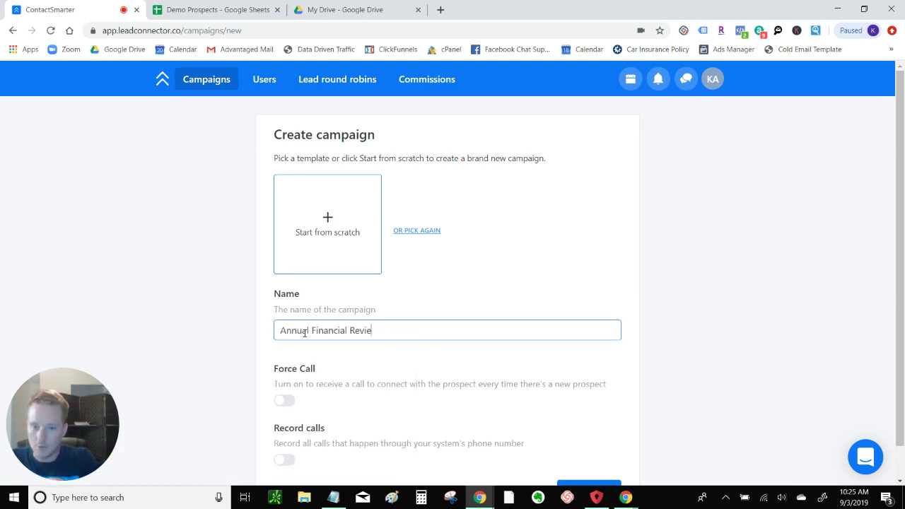
type("ws (S")
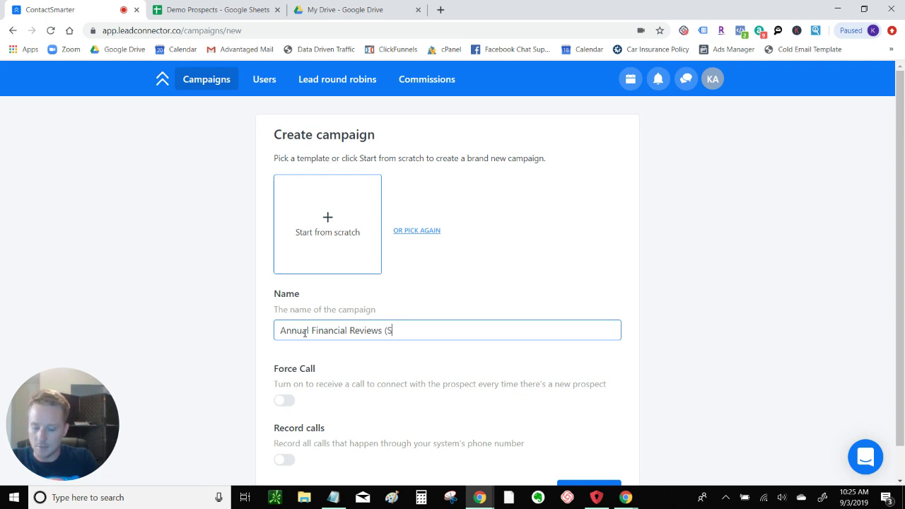
type("eptember)")
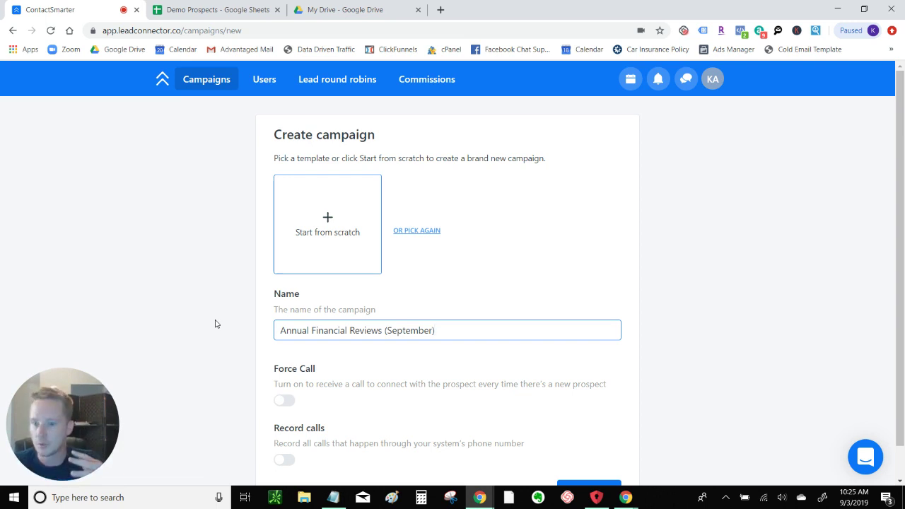
scroll(238, 337, "down", 1)
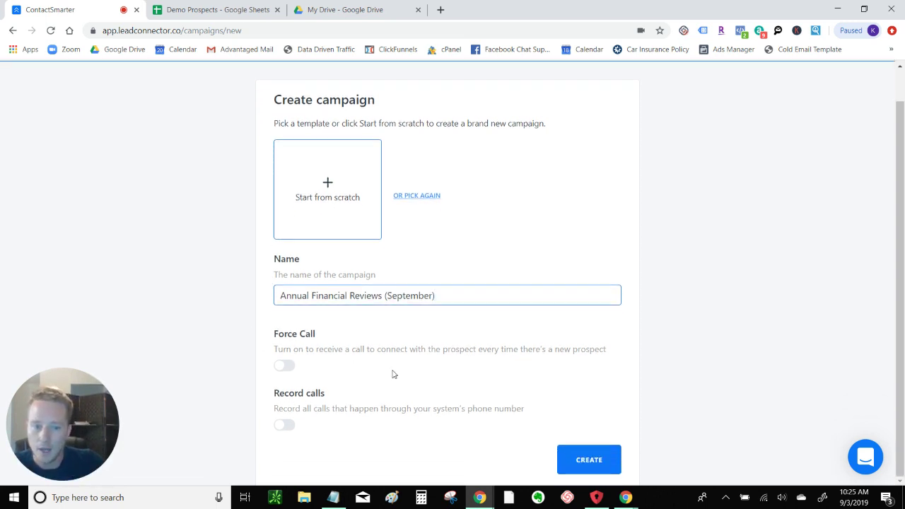
left_click(576, 461)
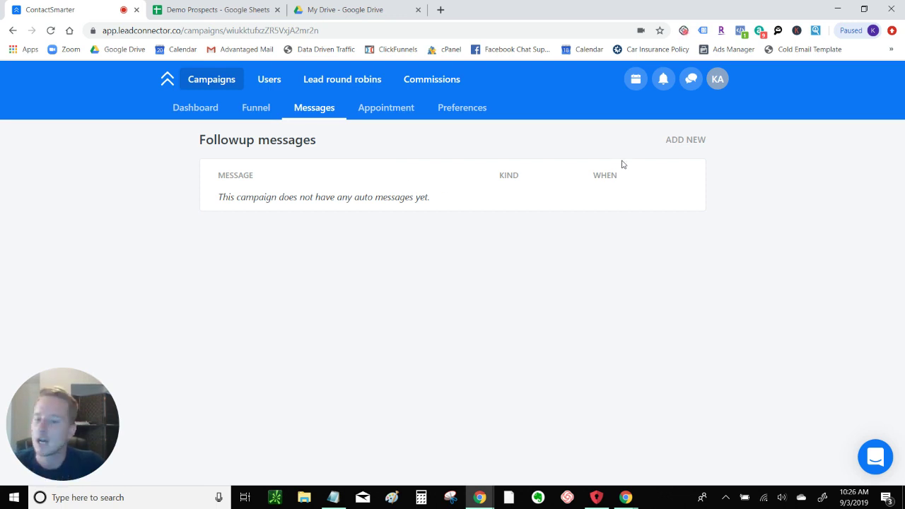
Add a new follow-up auto message to the campaign as a text message.
left_click(680, 144)
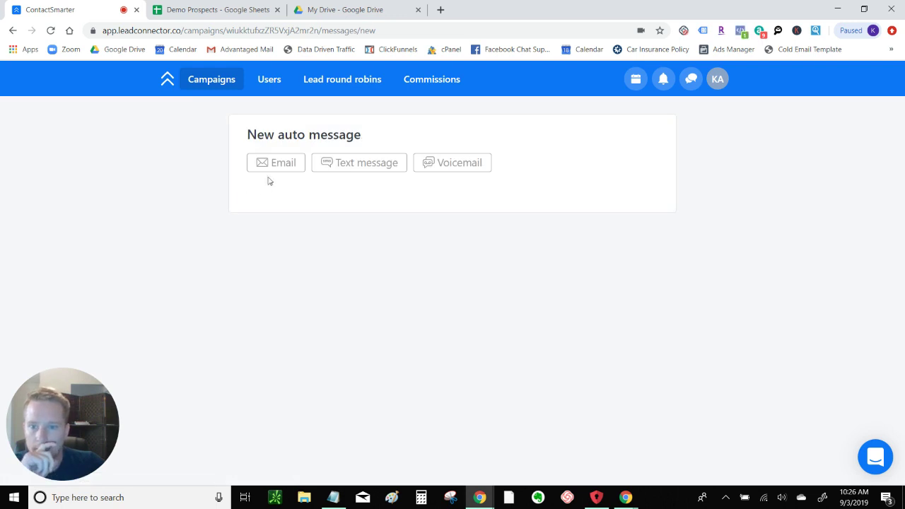
left_click(361, 165)
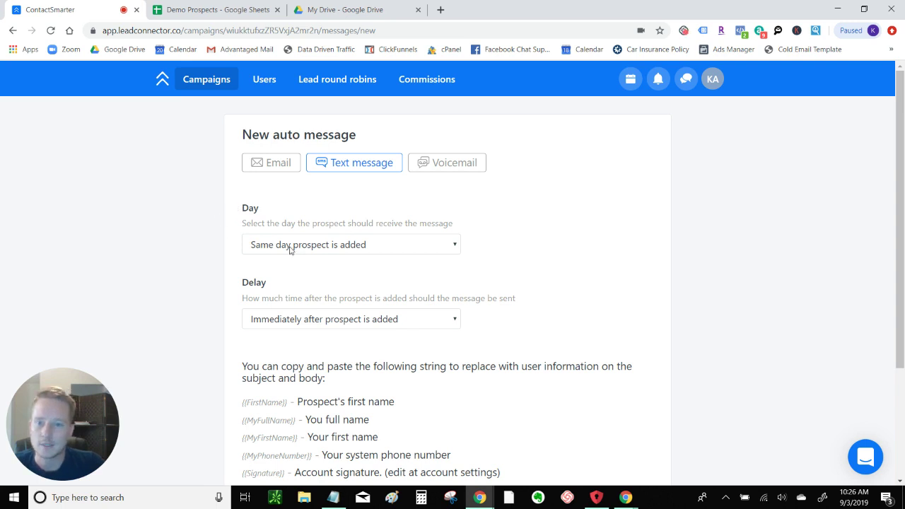
scroll(279, 329, "down", 2)
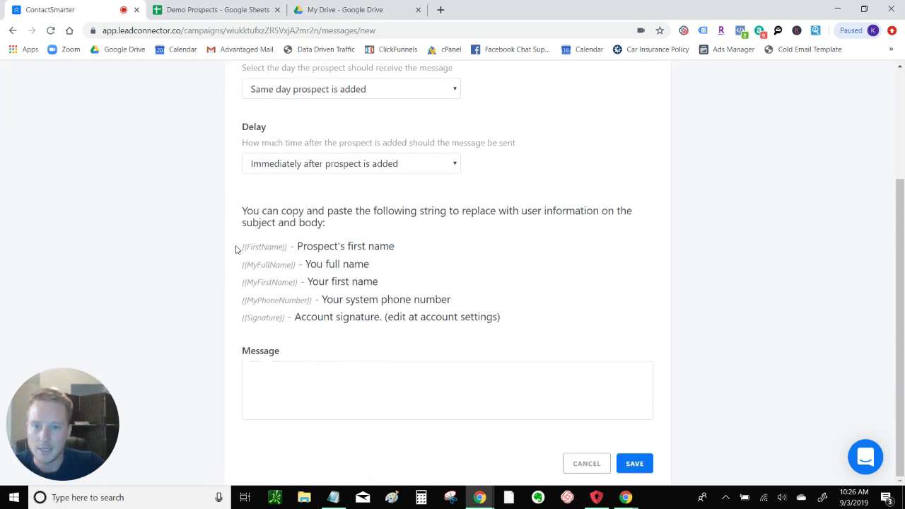
Examine the {{FirstName}} placeholder and the other replacement strings available for the message text.
left_click_drag(240, 247, 288, 247)
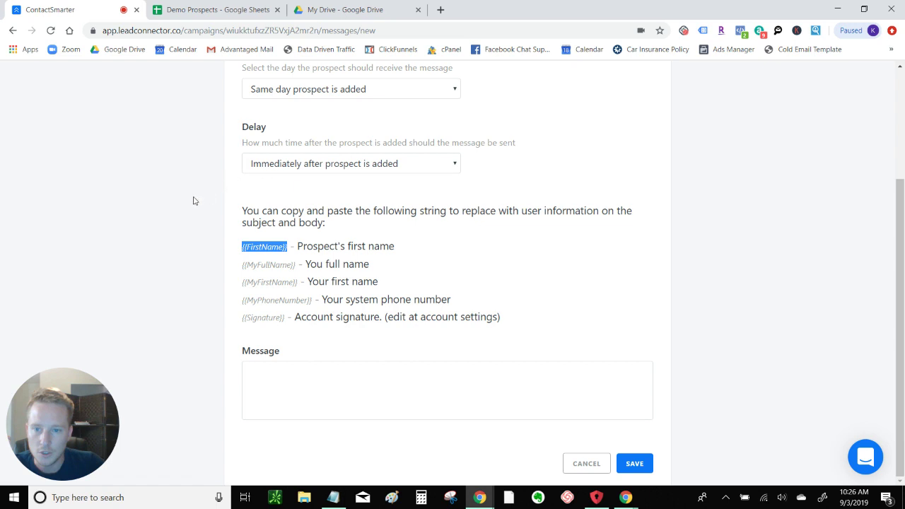
left_click(732, 92)
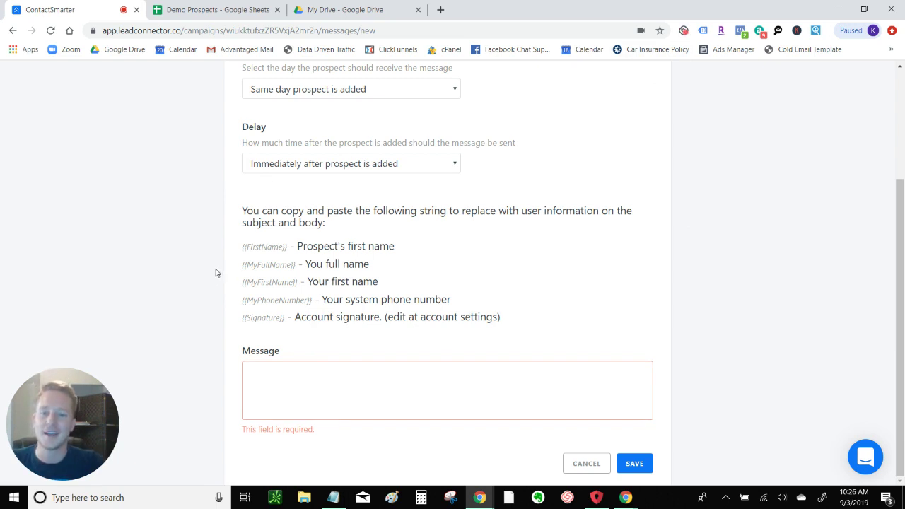
left_click_drag(242, 246, 290, 247)
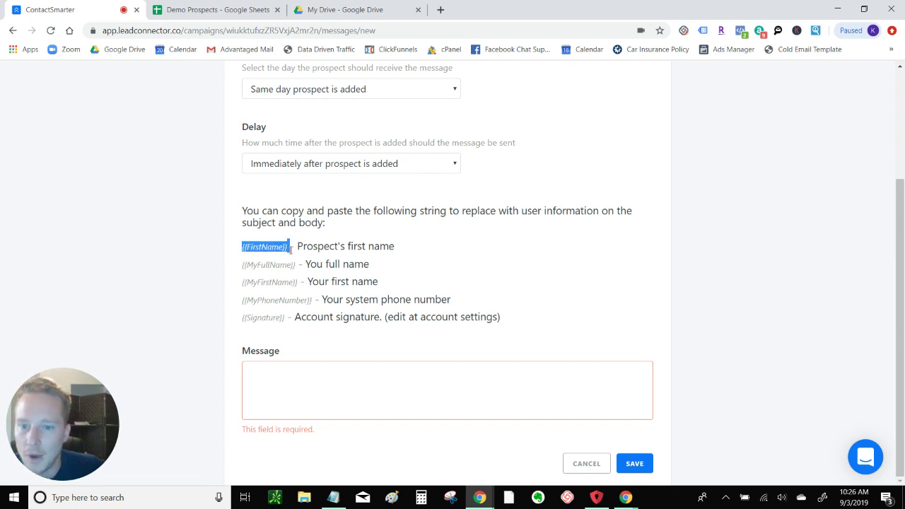
left_click(231, 245)
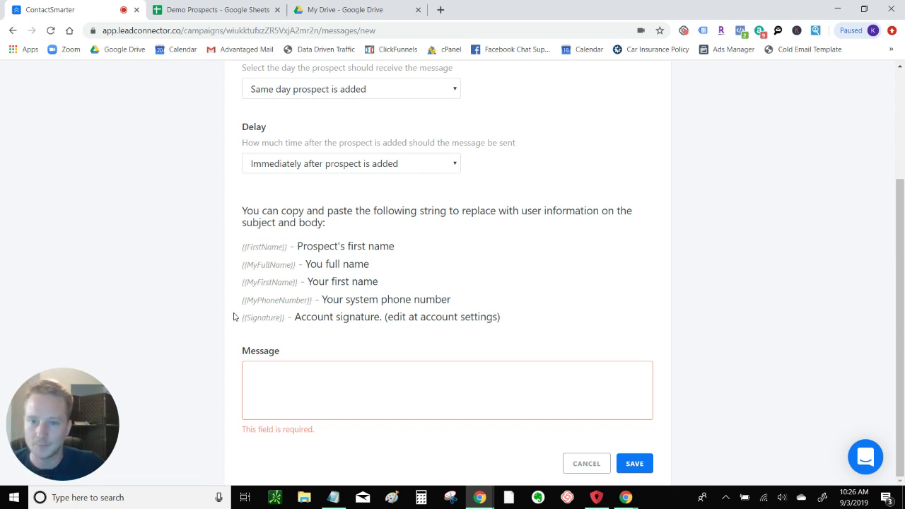
Begin the text message with "Hey {{FirstName}} - this is", followed by the sender's full name and "with", copying the placeholder from the list.
left_click(273, 381)
type("Hey")
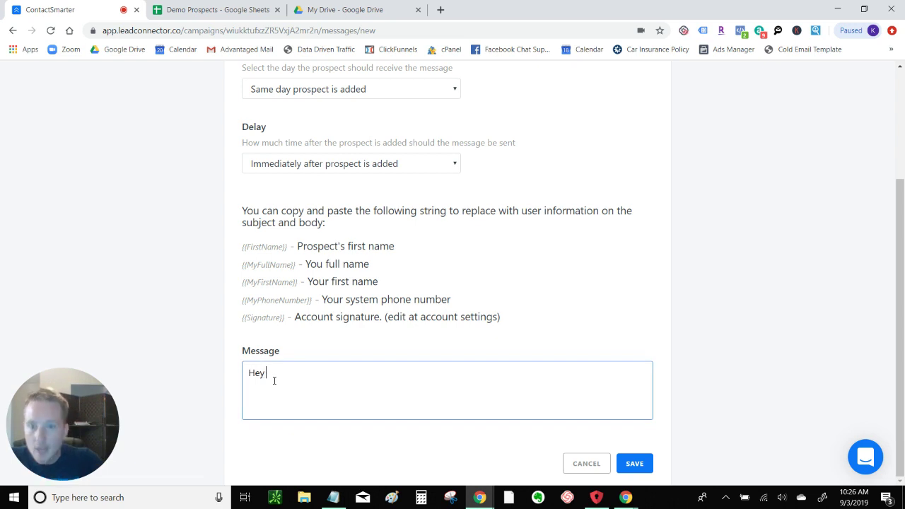
left_click_drag(241, 246, 286, 247)
key("ctrl+c")
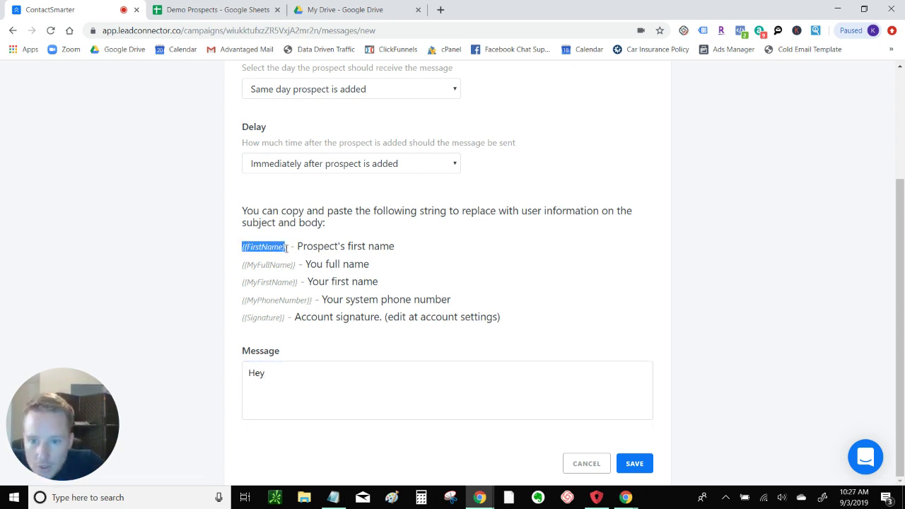
left_click(281, 376)
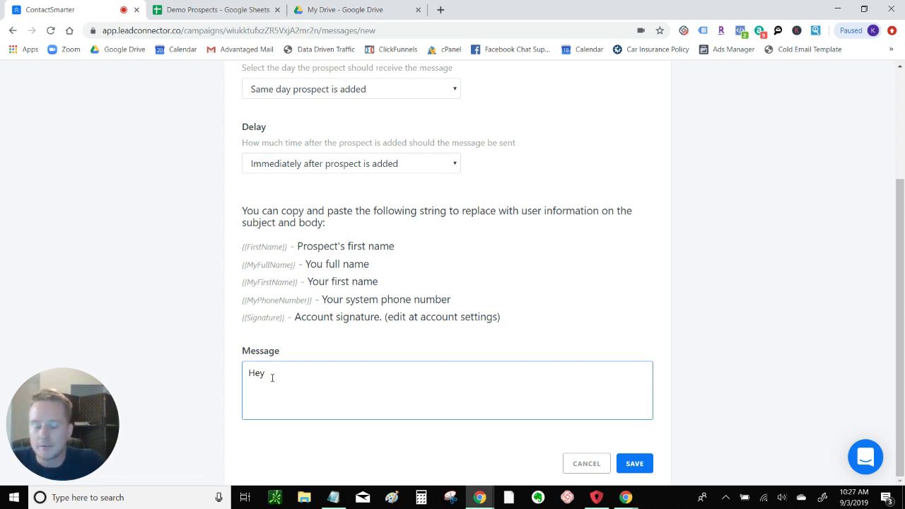
key("ctrl+v")
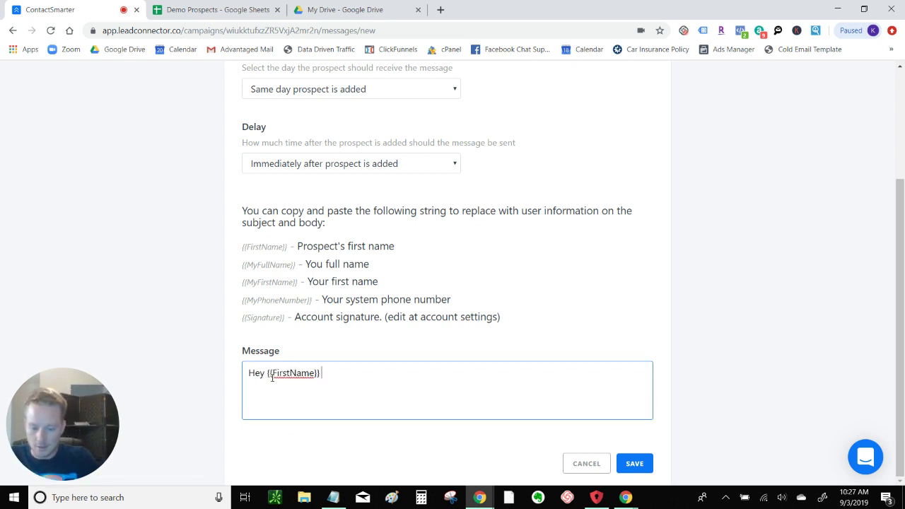
type("- this is Ky")
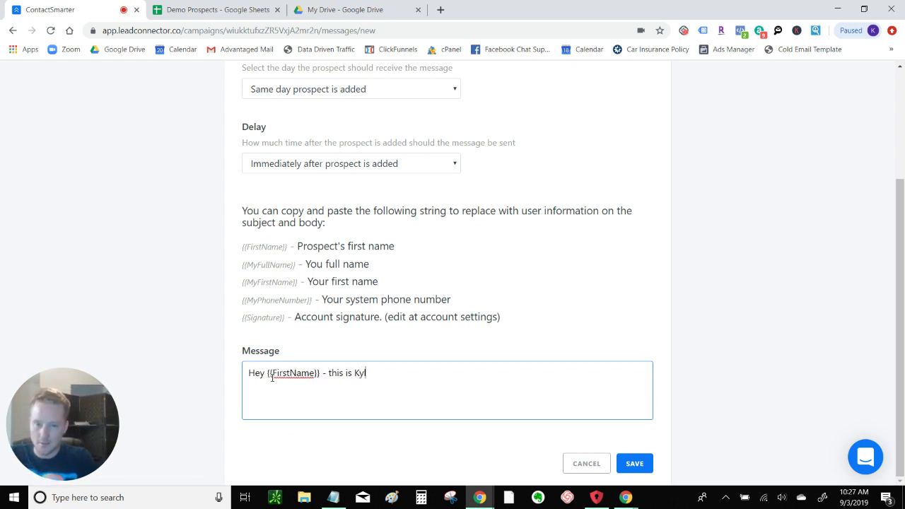
type("le Ackerman with ")
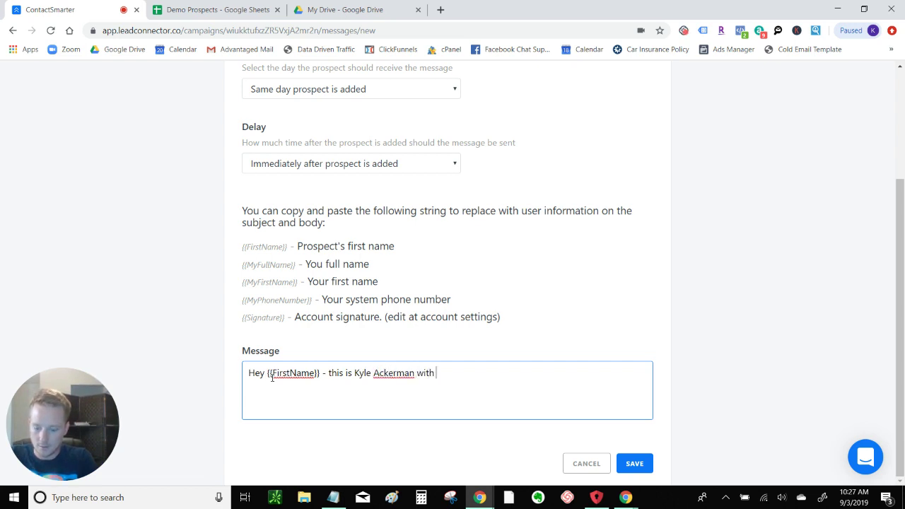
Word the sender's introduction in the message as "with your State Farm office".
type("State Farm")
key("BackSpace")
key("BackSpace")
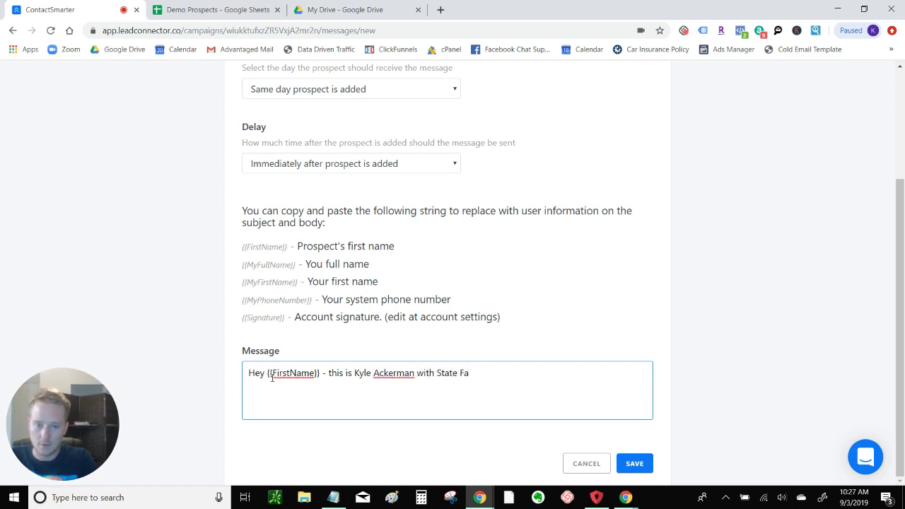
key("BackSpace")
key("BackSpace")
key("BackSpace")
key("BackSpace")
key("BackSpace")
key("BackSpace")
key("BackSpace")
key("BackSpace")
key("BackSpace")
key("BackSpace")
key("BackSpace")
type("th")
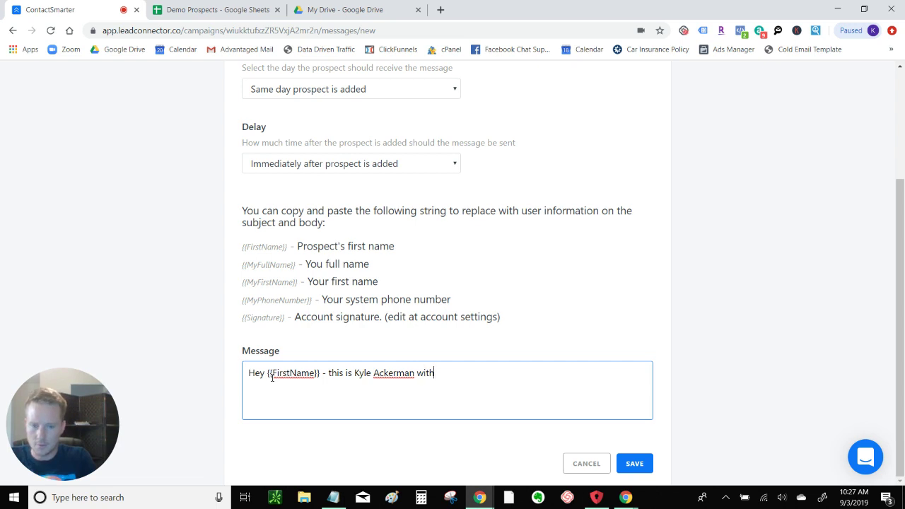
type(" your State Farm")
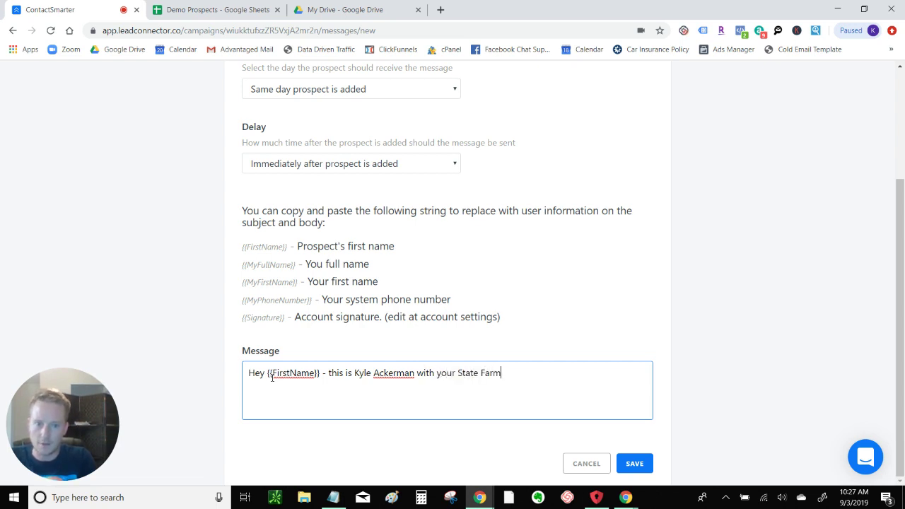
type(" office")
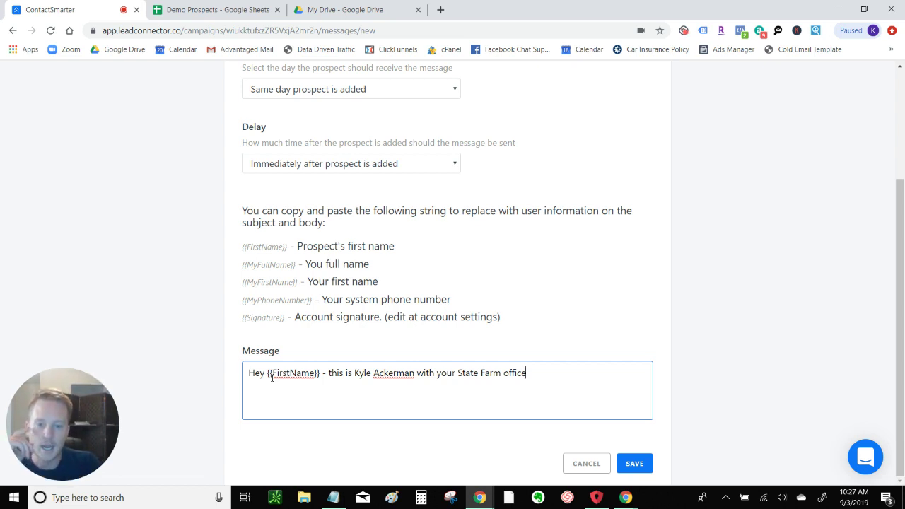
Replace "with your State Farm office" in the text message with "your XYZ Insurance agent.".
left_click_drag(553, 373, 417, 377)
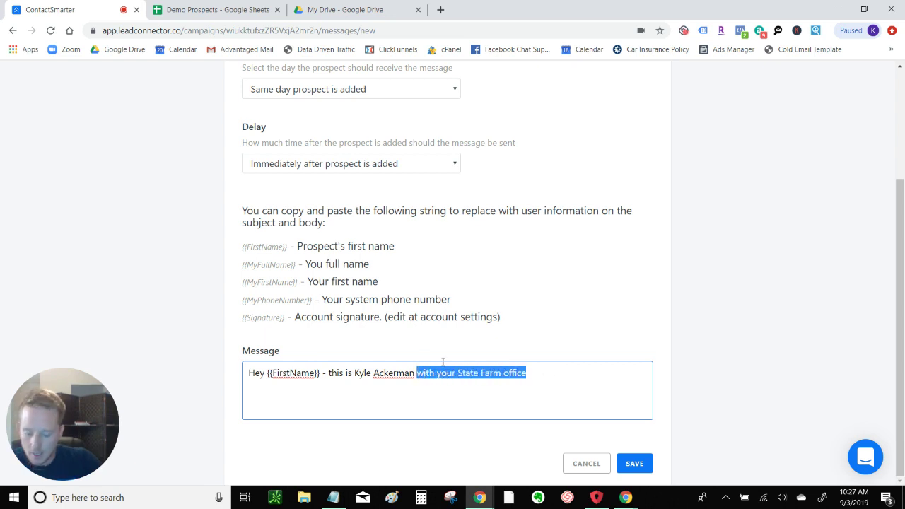
type("your XYZ Inu")
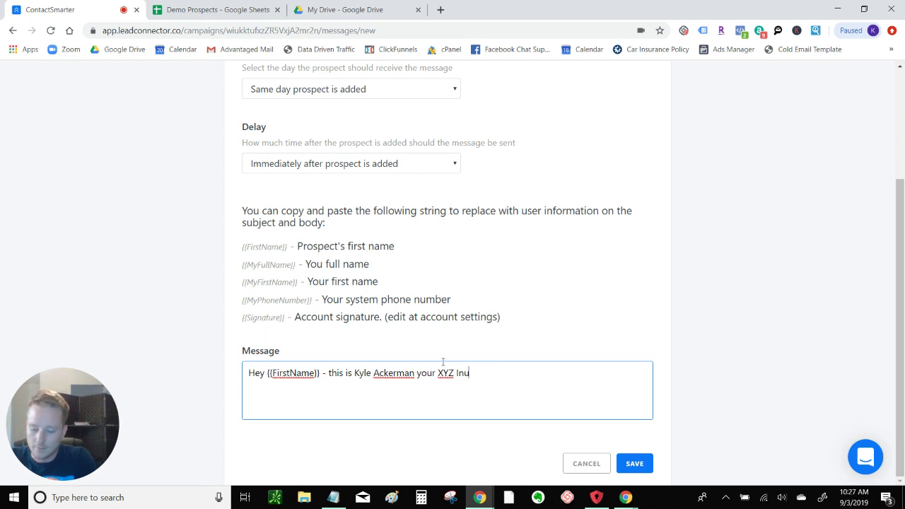
key("BackSpace")
type("su")
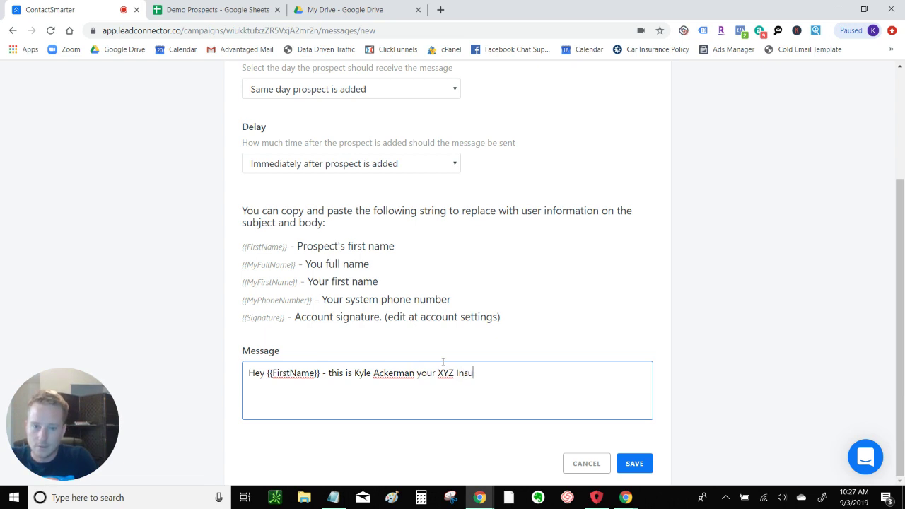
type("rance agent")
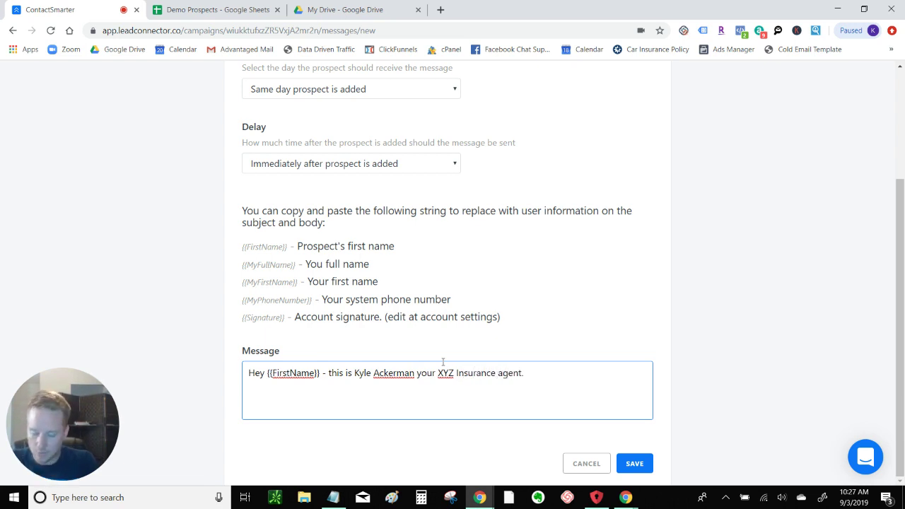
type(".")
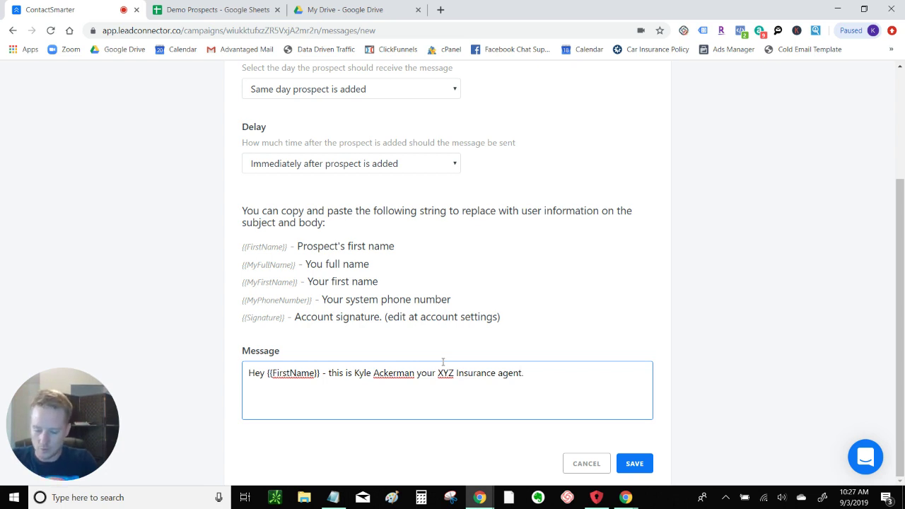
Continue the text message with "I see your renewal is coming up within the next 30 days".
type(" I see y")
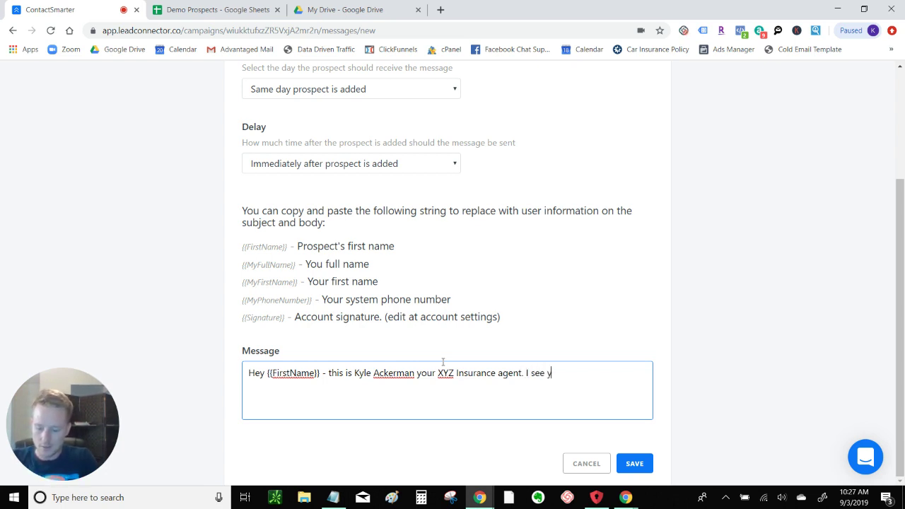
type("our rene")
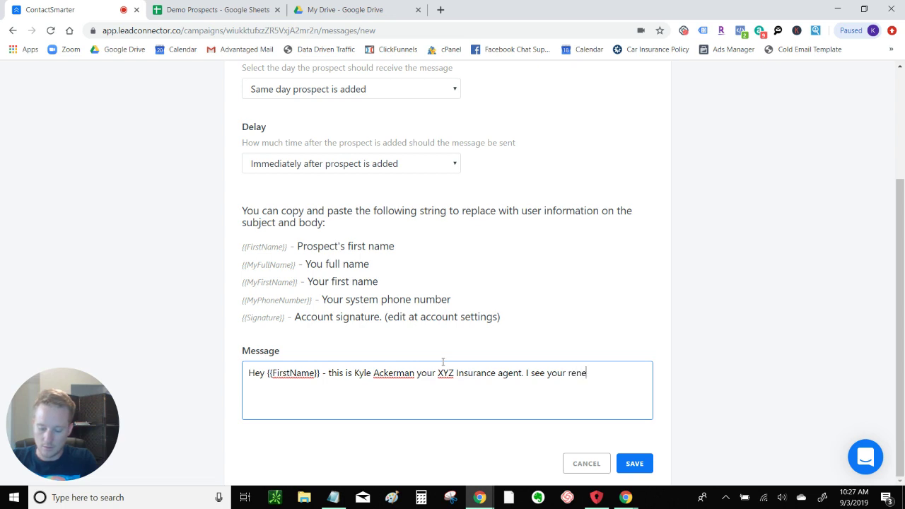
type("wal is comin")
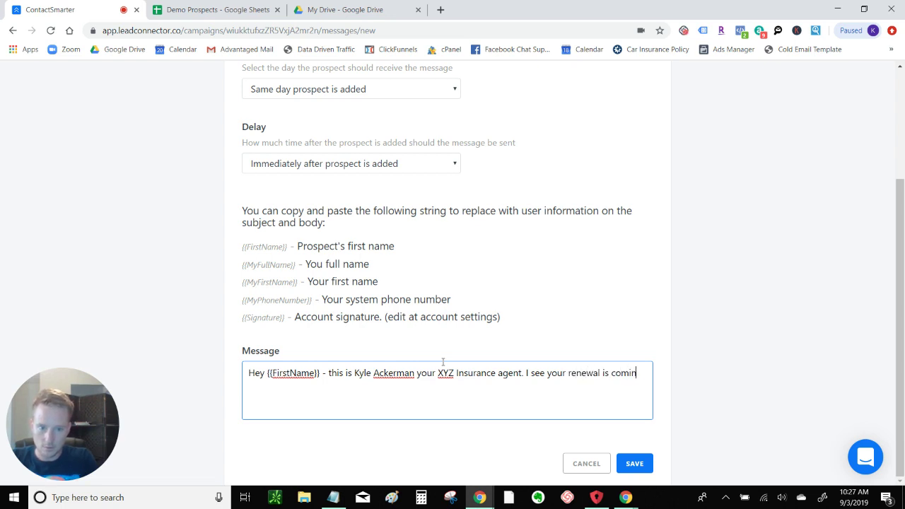
type("g up within the ")
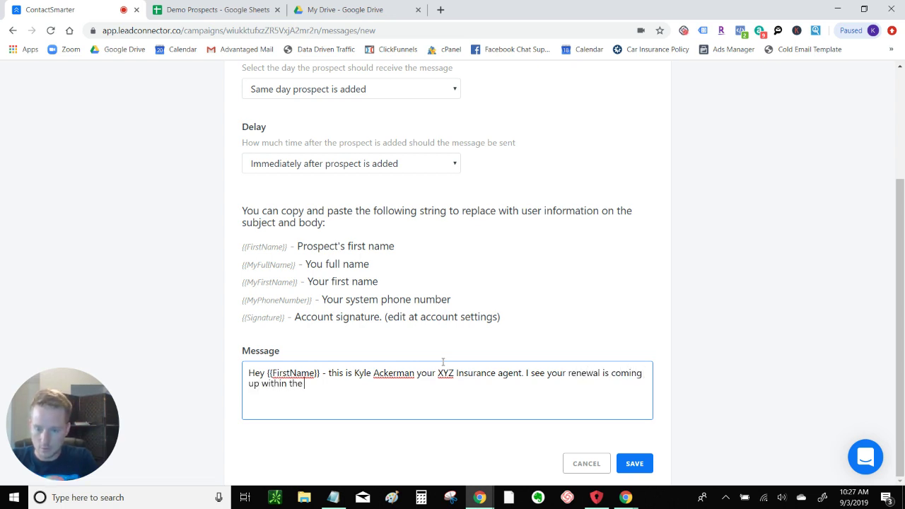
type("next 30 days ")
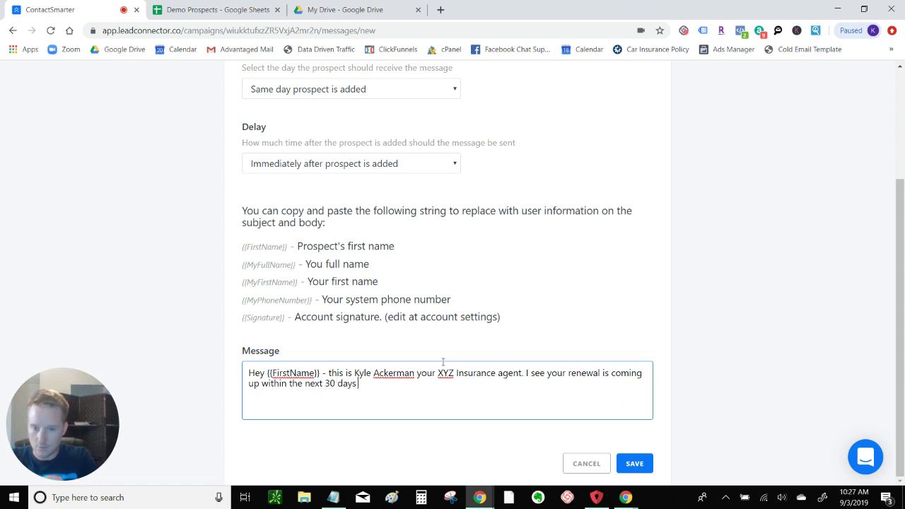
Finish the text with "and I wanted to see if we can get together to make sure we've still got you properly covered." and save it.
type("and I wanted to")
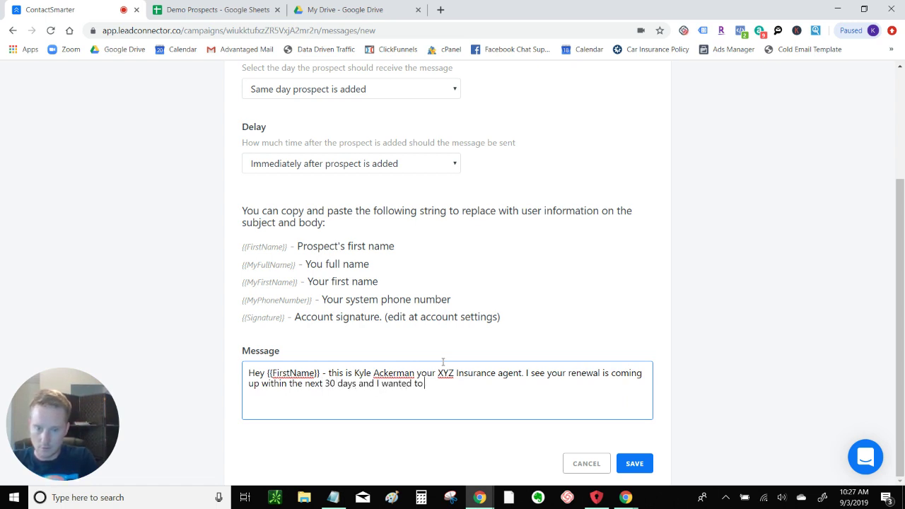
type(" see if we c")
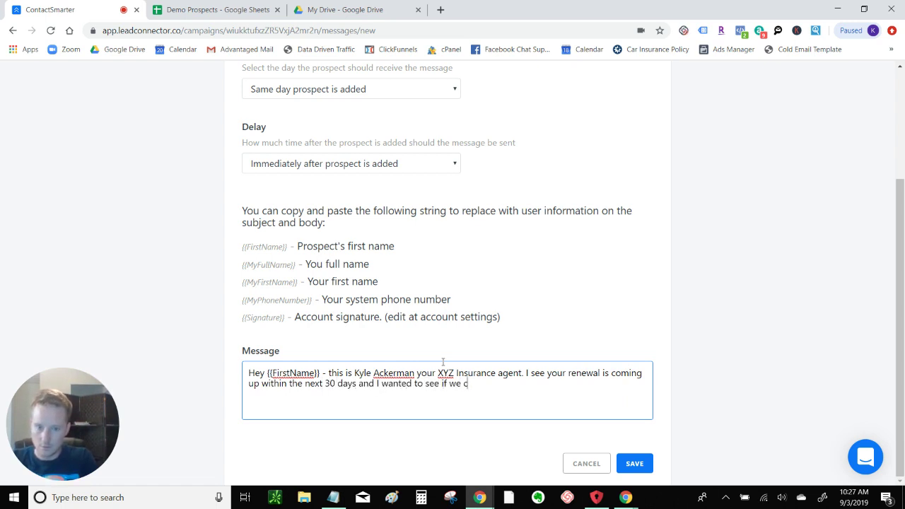
type("an get toge")
key("BackSpace")
key("BackSpace")
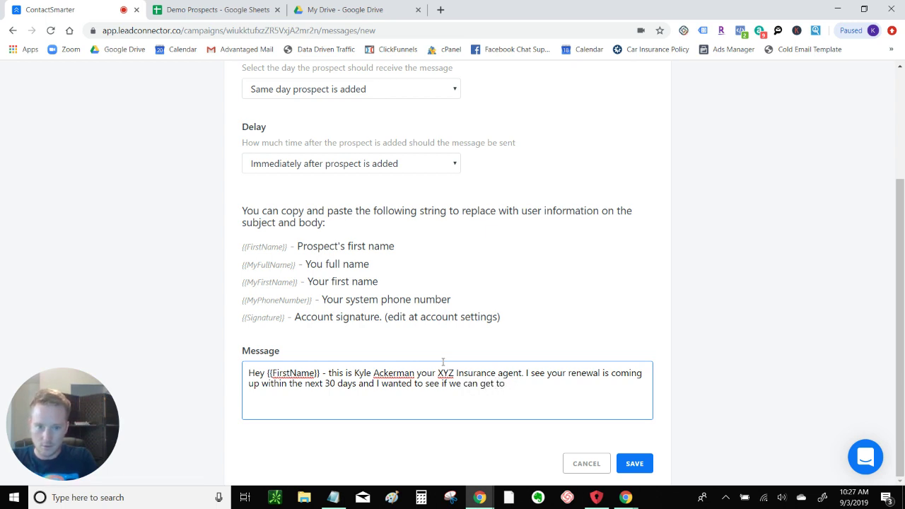
type("ethe")
key("BackSpace")
key("BackSpace")
key("BackSpace")
key("BackSpace")
type("gether to")
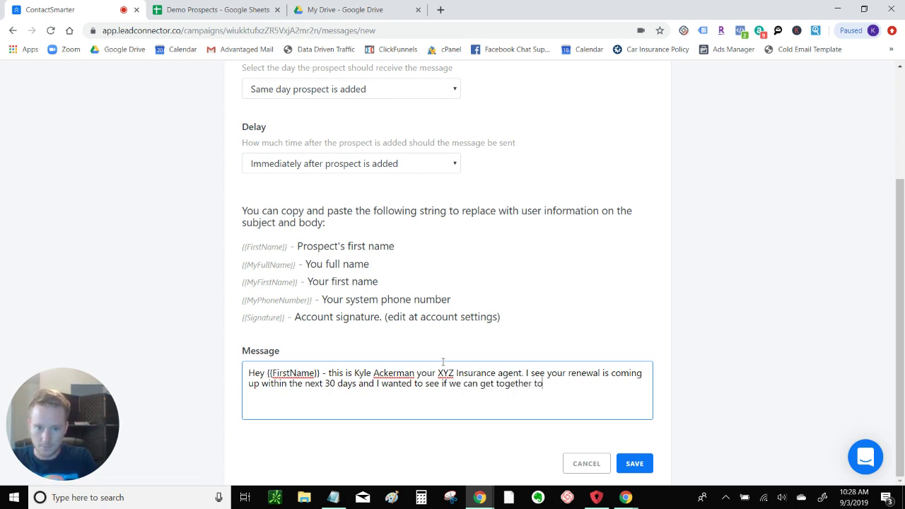
type(" make sure")
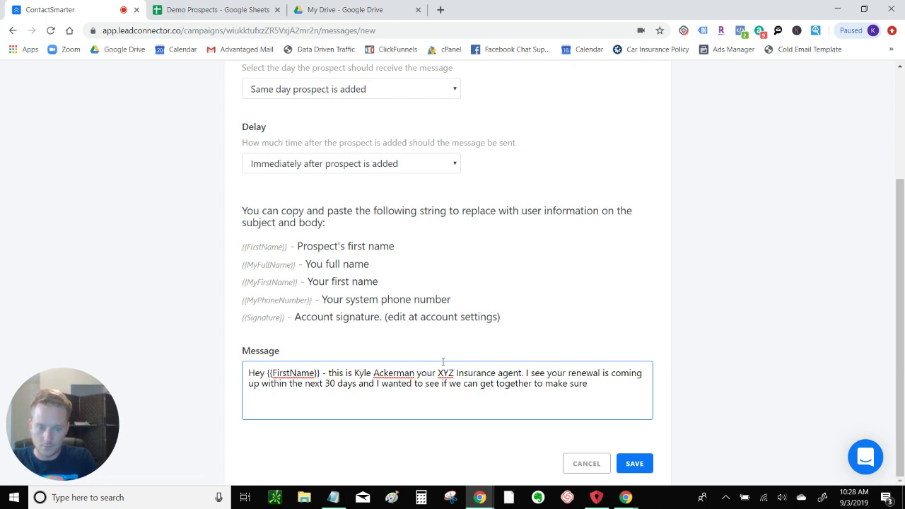
type(" we've still got you proper")
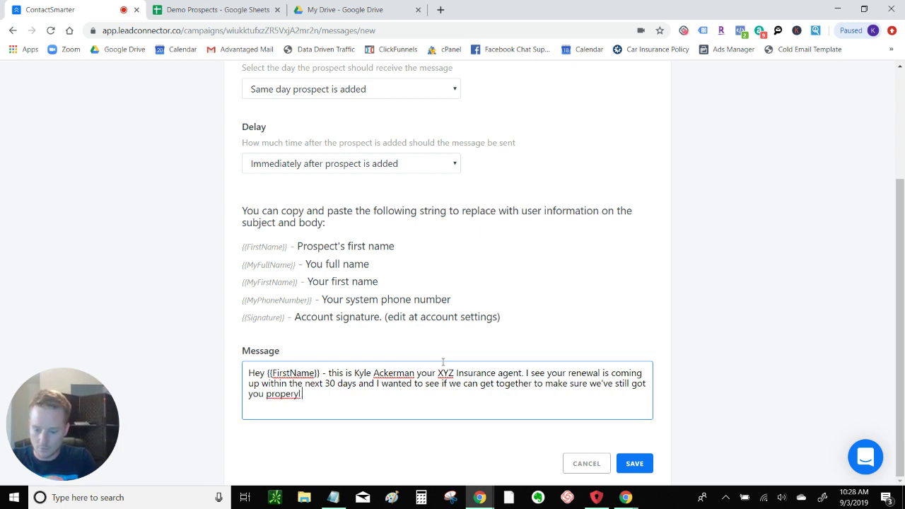
type("ly covered.")
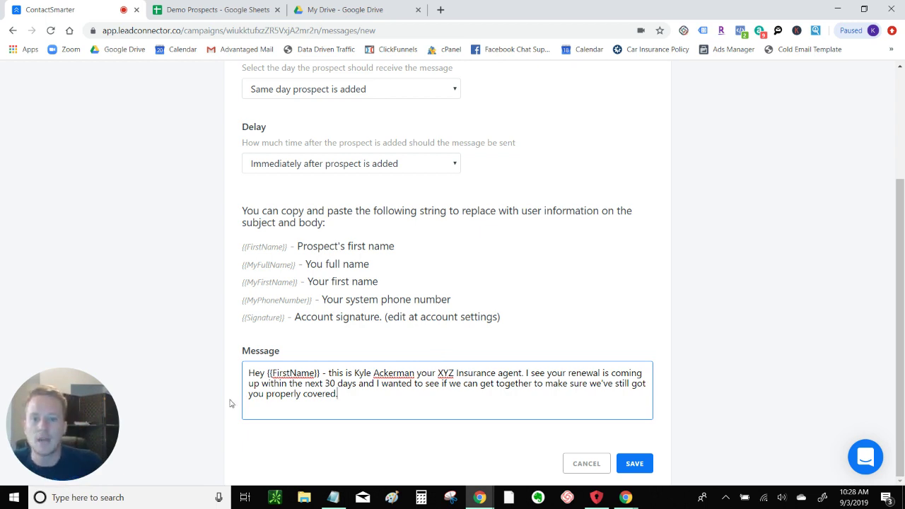
left_click(634, 464)
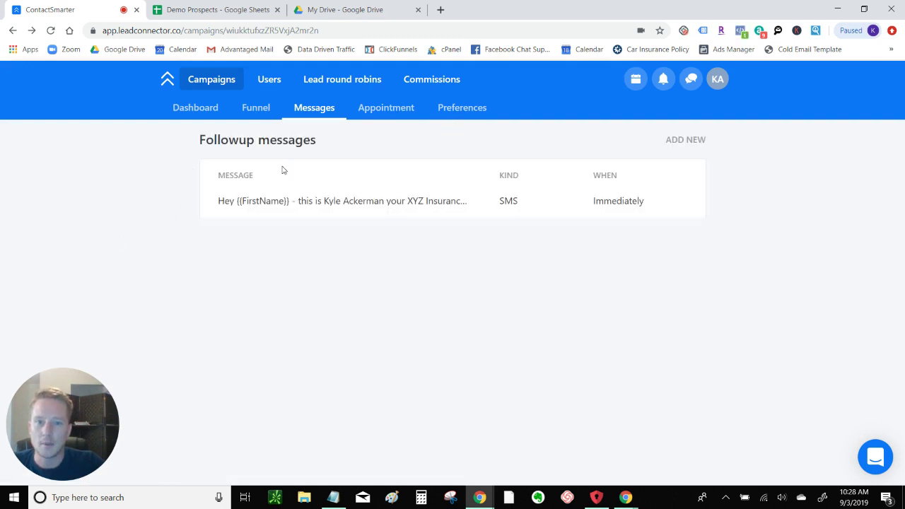
Add a new email auto message to the campaign, delayed until 20 minutes after the prospect is added.
left_click(684, 139)
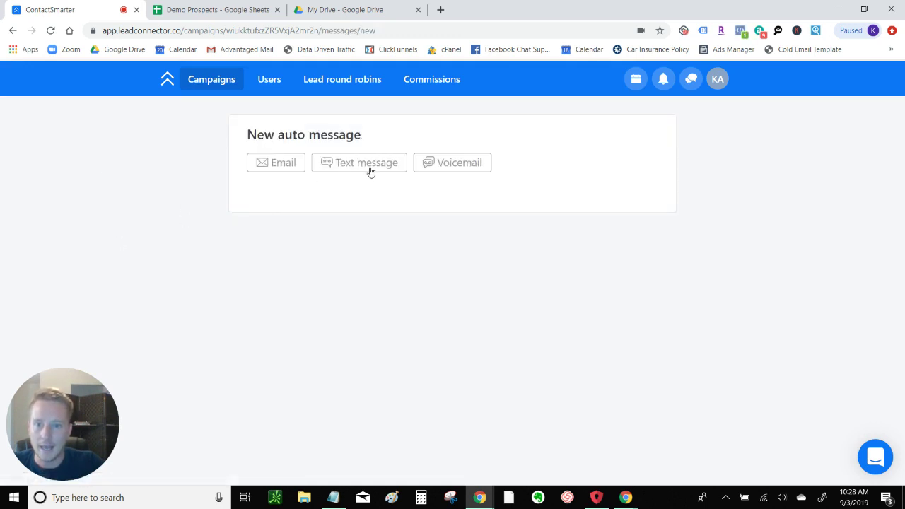
left_click(273, 165)
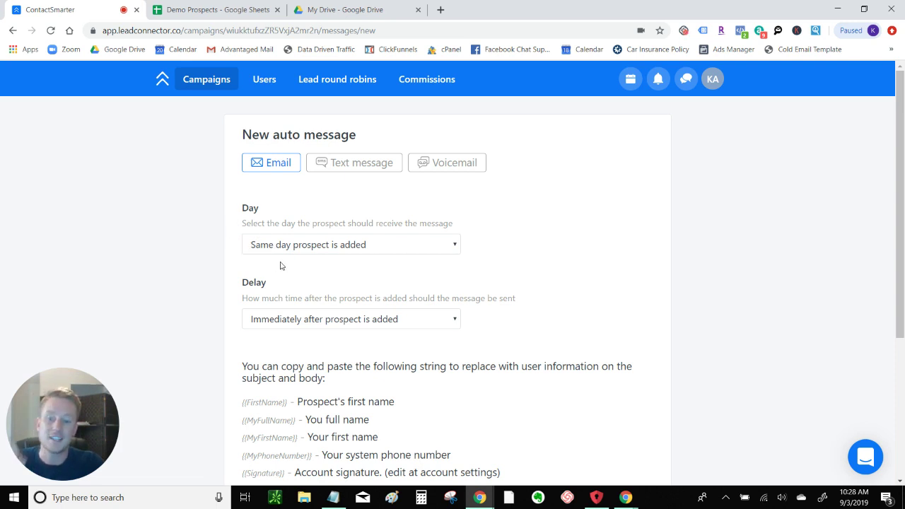
left_click(283, 322)
scroll(294, 226, "down", 1)
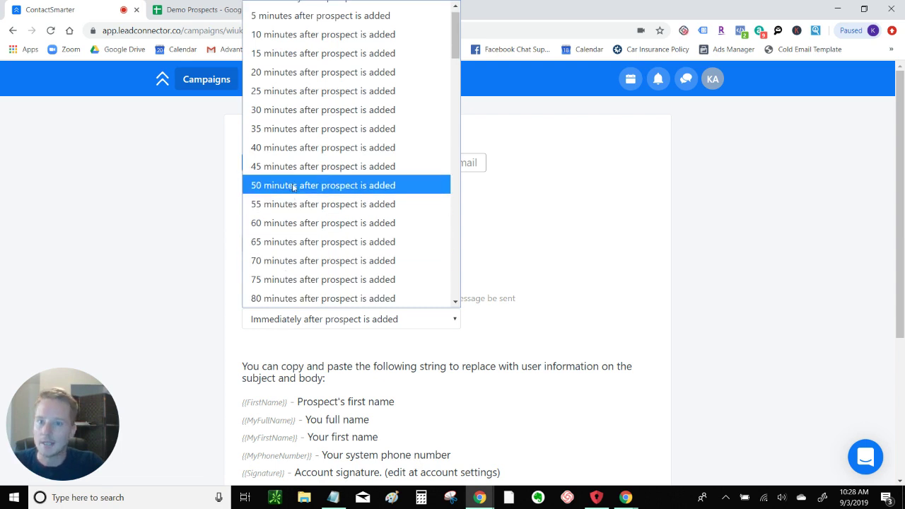
left_click(259, 73)
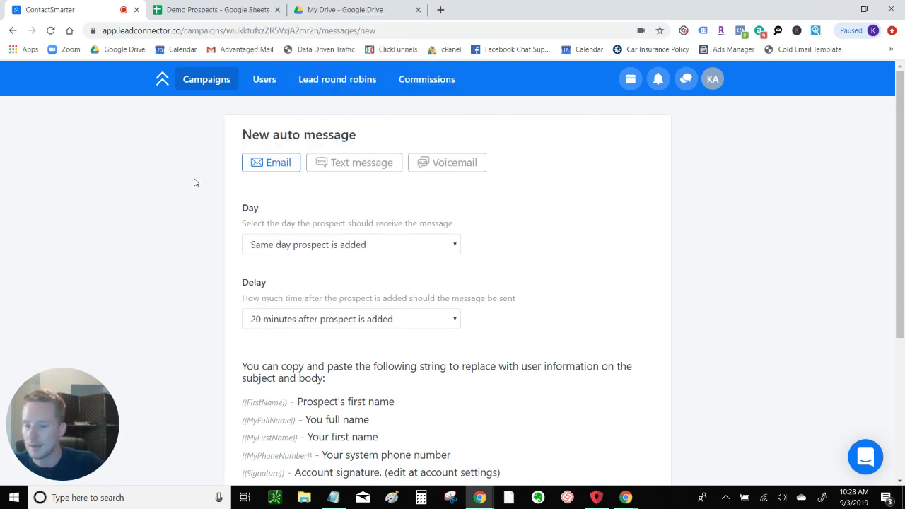
Set the email's subject to "Covering my bases! :)".
scroll(194, 182, "down", 3)
left_click(285, 312)
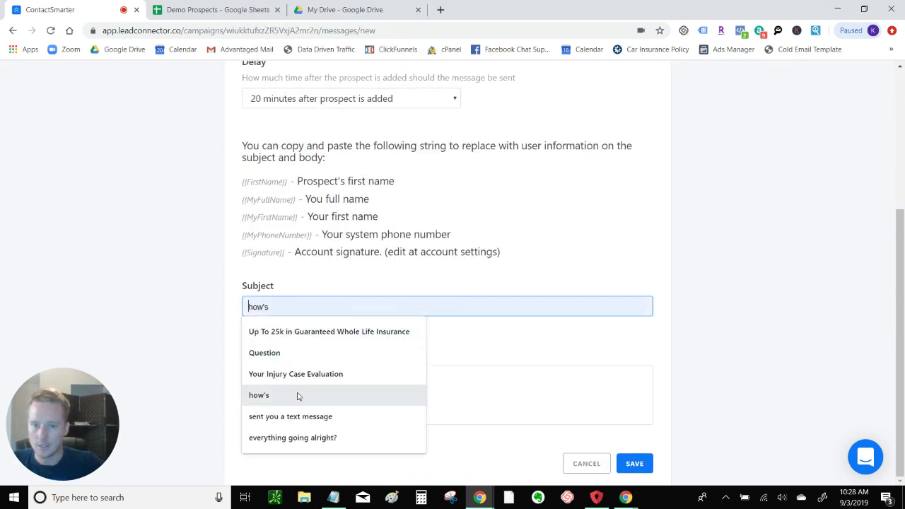
type("Covering my bases! :)")
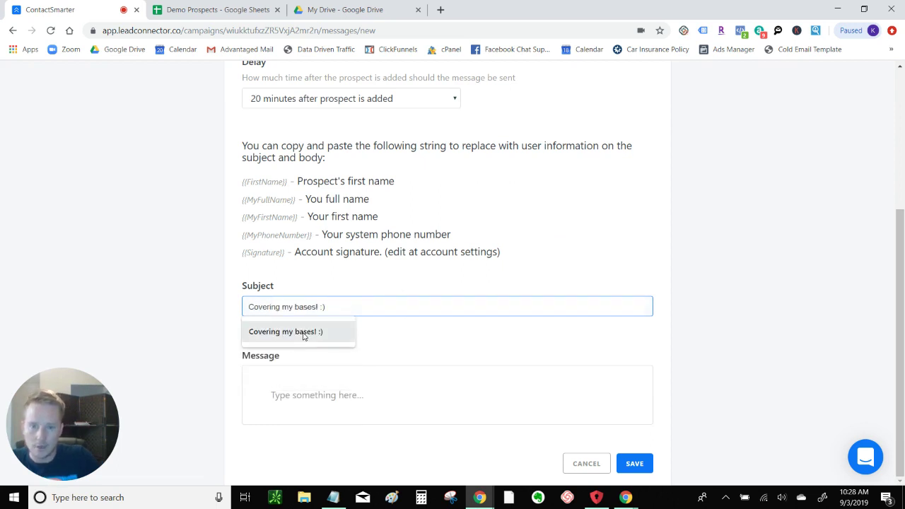
left_click(303, 336)
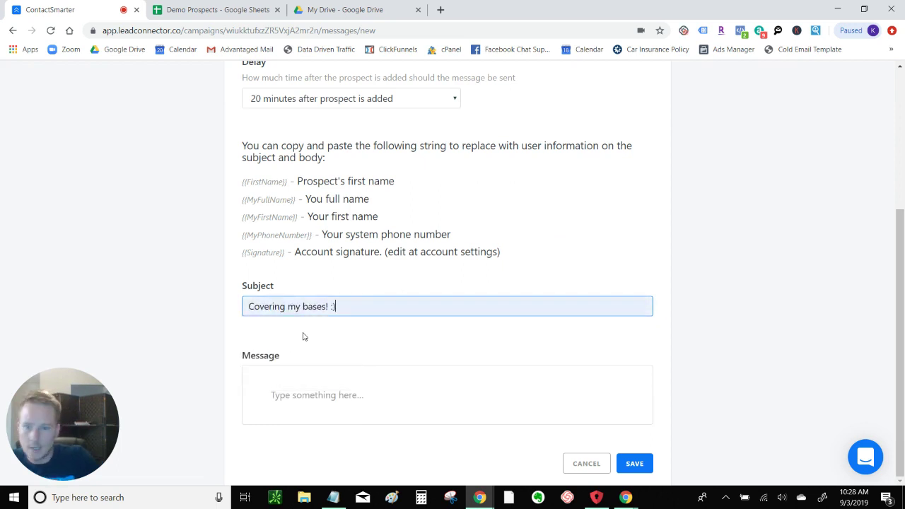
Open the email body with "Hey {{FirstName}}", copying the placeholder from the list of replacement strings.
left_click(274, 381)
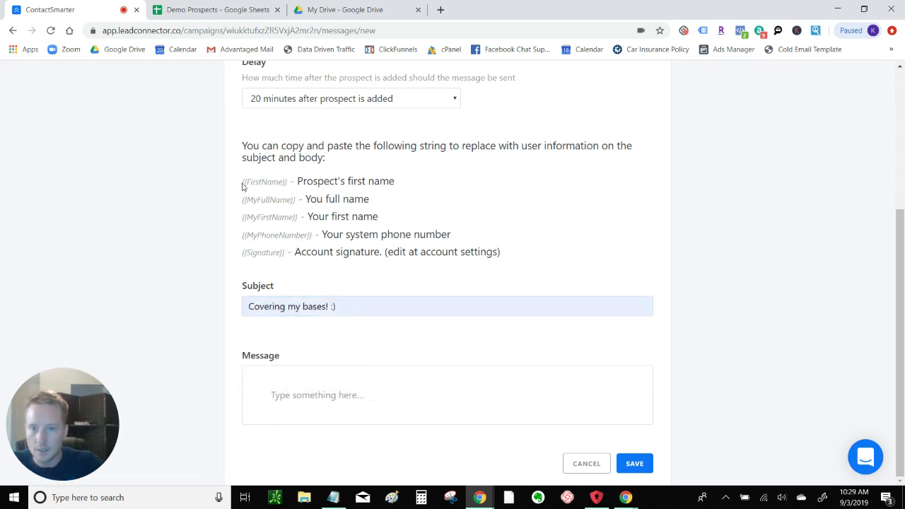
left_click_drag(243, 185, 287, 181)
key("ctrl+c")
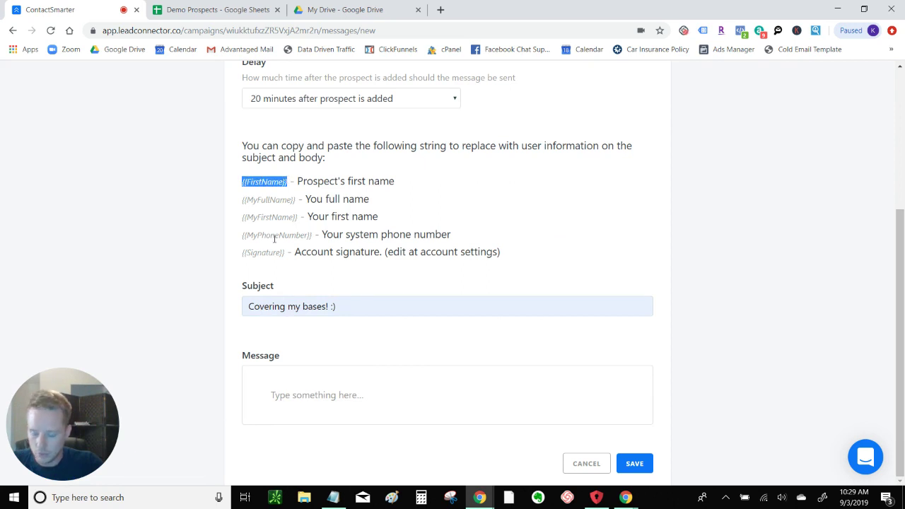
left_click(277, 389)
type("Hey")
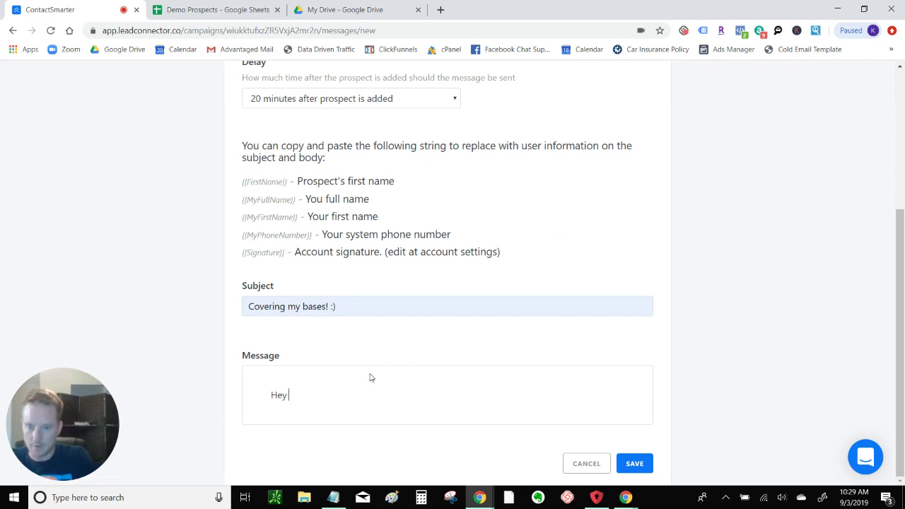
key("ctrl+v")
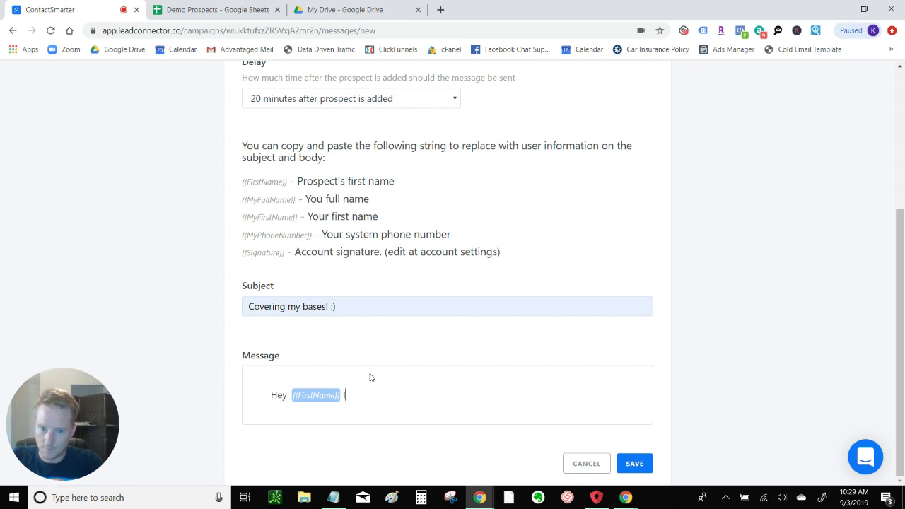
Continue the greeting with "! This is", the sender's full name, and "with XYZ Insurance again.".
type("! This is ")
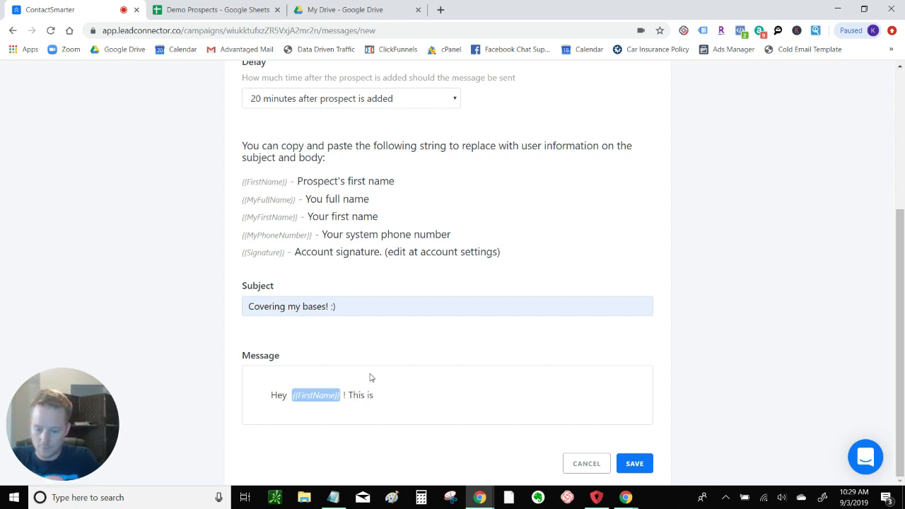
type("Kyle Ackerman w")
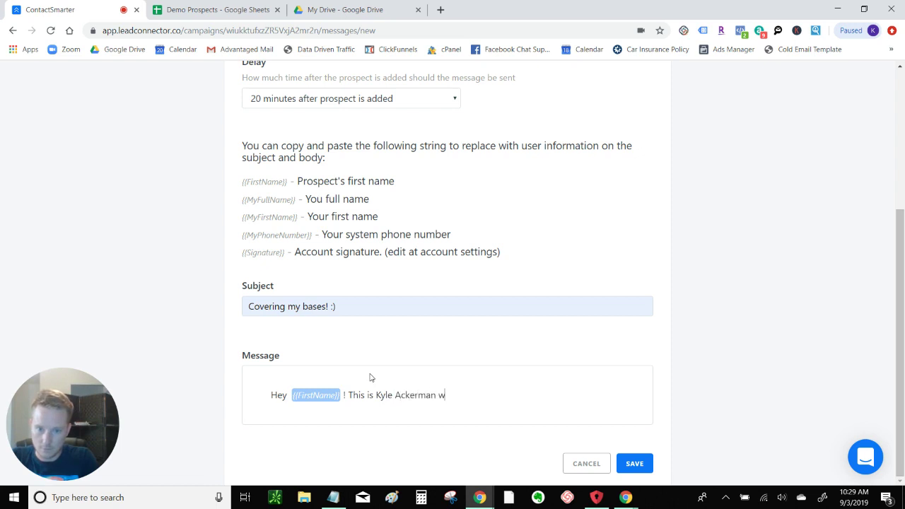
type("ith XYZ I")
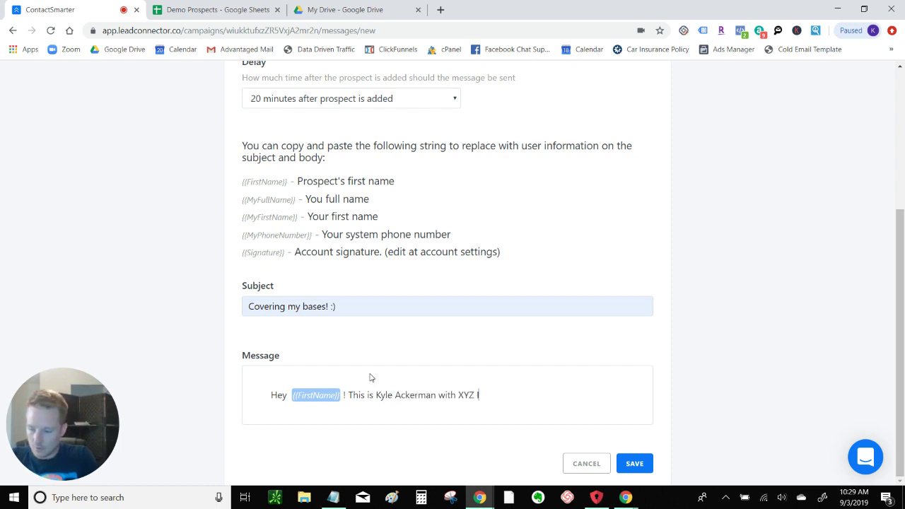
type("nsurance agian")
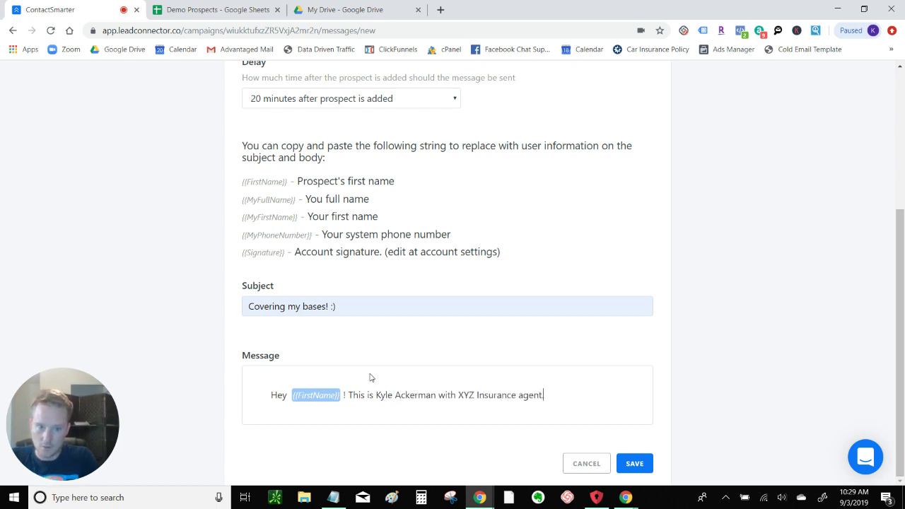
key("BackSpace")
key("BackSpace")
key("BackSpace")
type("ain. I")
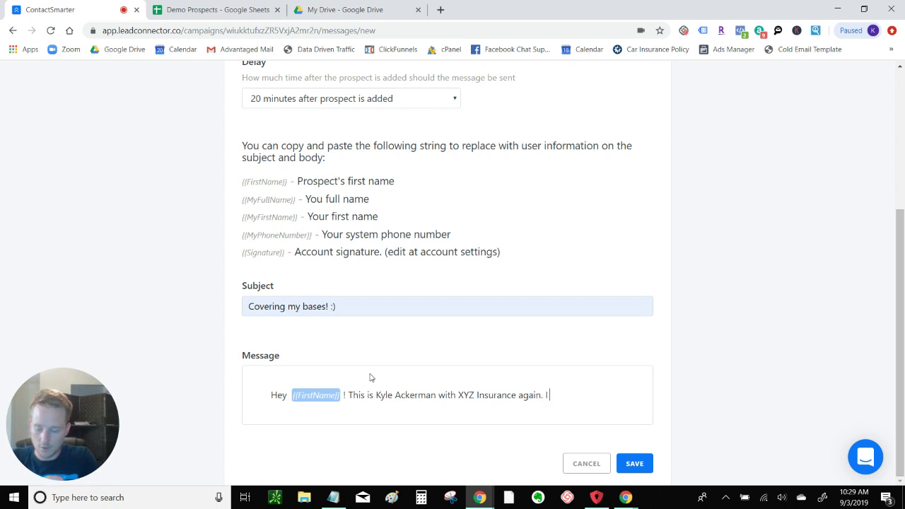
Add the sentence "I sent you a text message a few minutes ago, but I know some prefer email." to the email body.
type(" sent you a ")
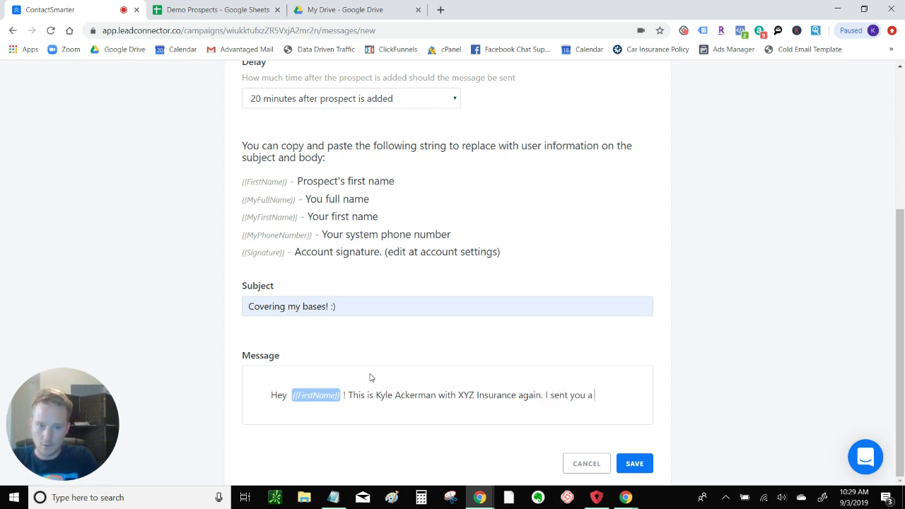
type("text message")
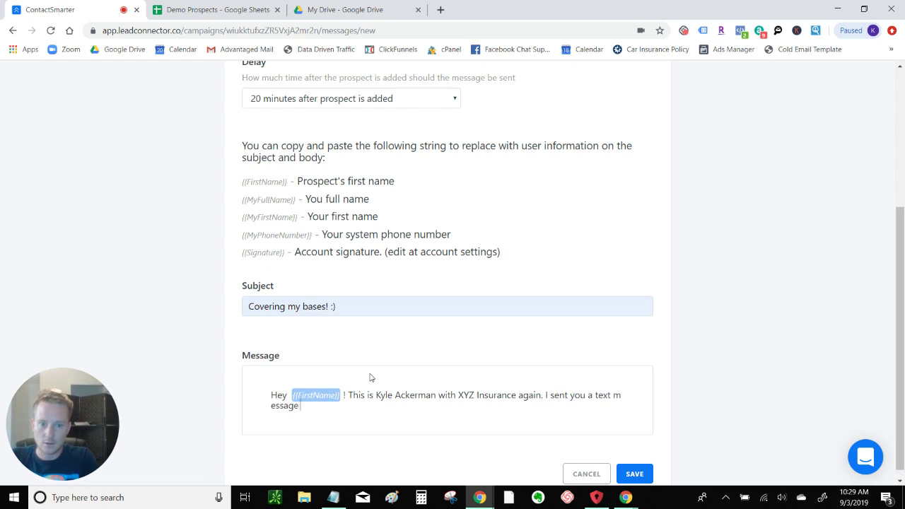
key("BackSpace")
key("BackSpace")
key("BackSpace")
key("BackSpace")
key("BackSpace")
key("BackSpace")
key("BackSpace")
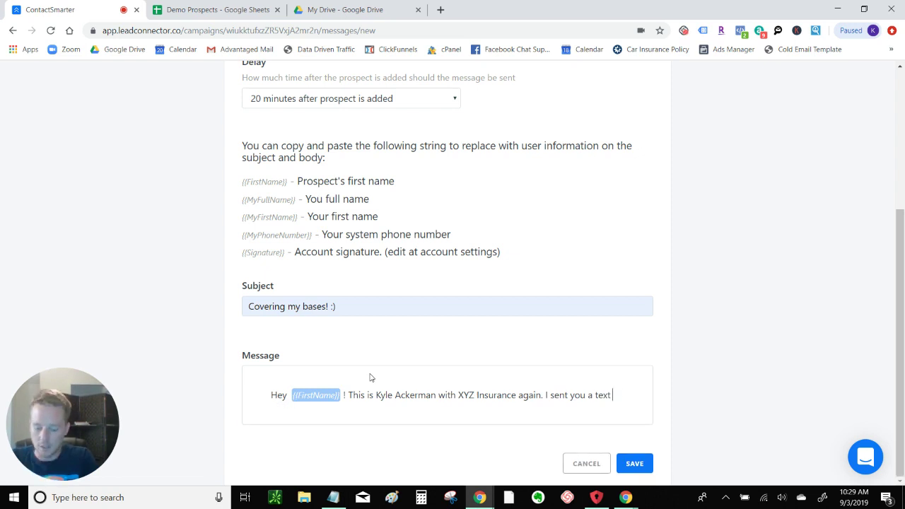
type("m")
type("essage ")
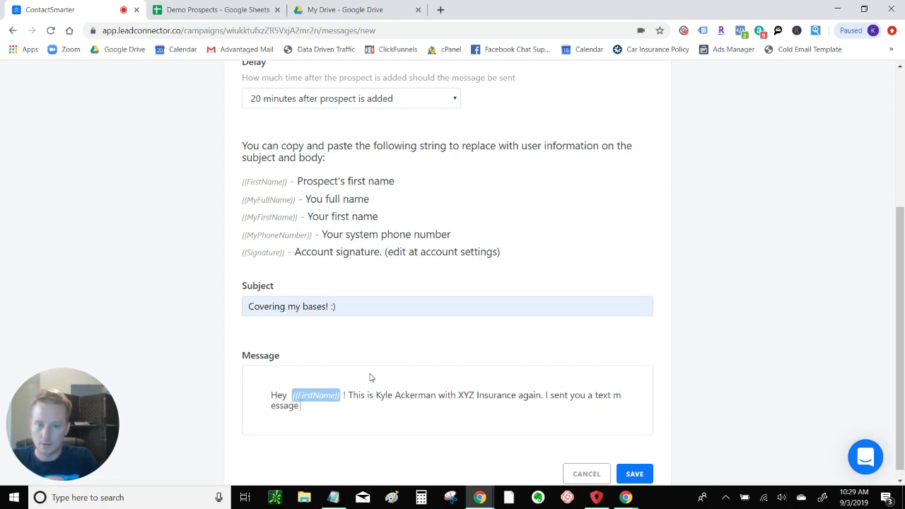
type("a few minutes ago, but")
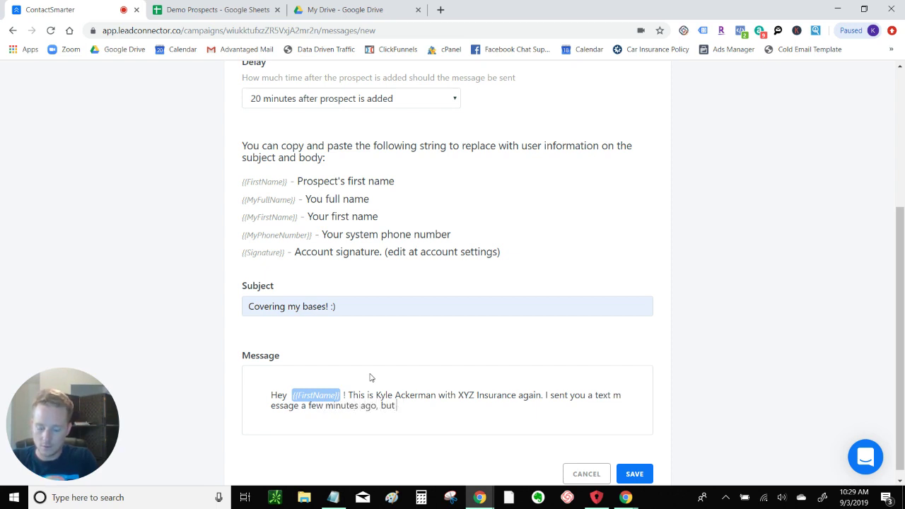
type(" I know some people")
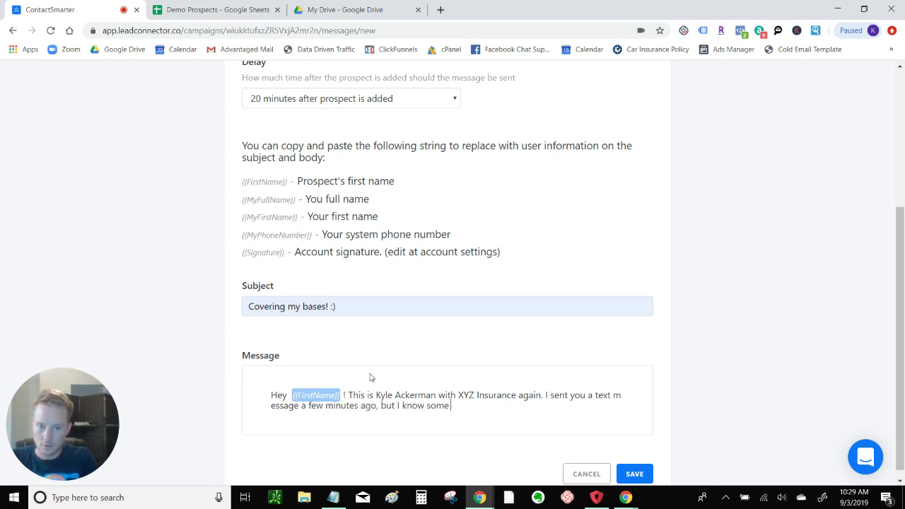
key("BackSpace")
key("BackSpace")
key("BackSpace")
key("BackSpace")
key("BackSpace")
key("BackSpace")
type("prefer email")
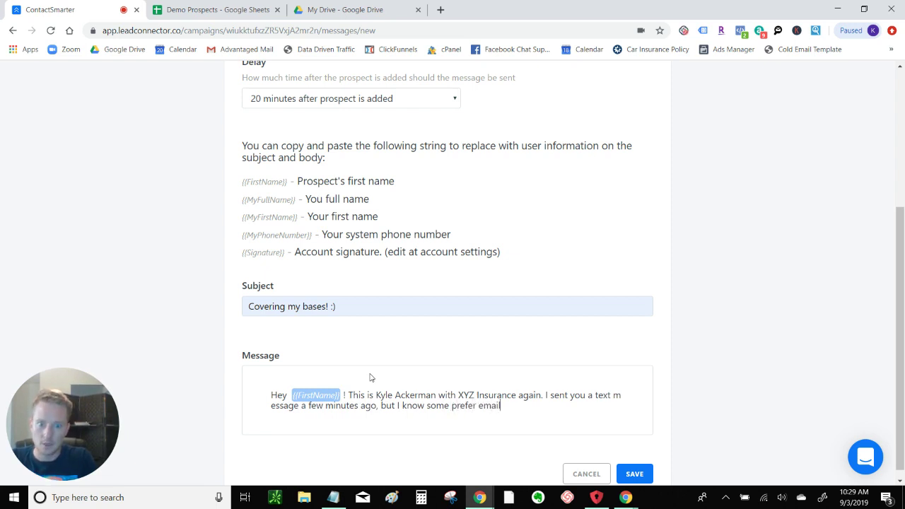
type(".")
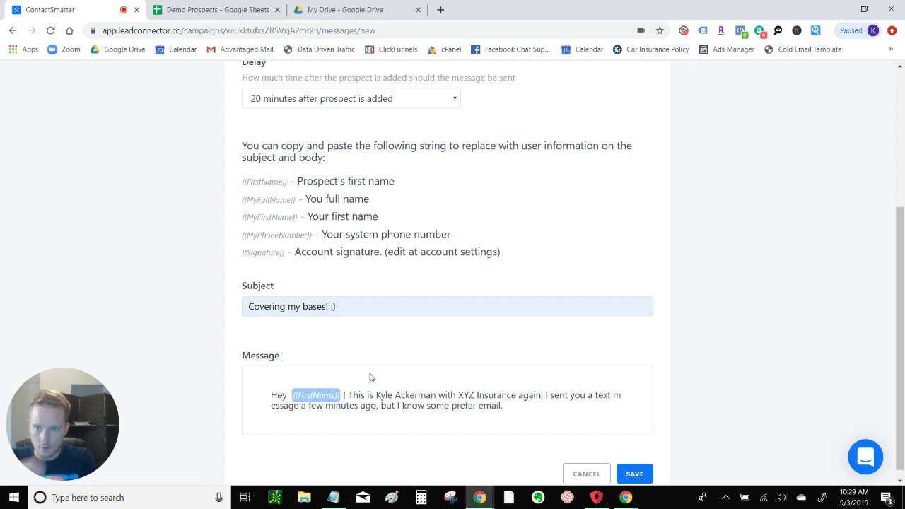
Start a new paragraph with "I was checking out your account today and saw that you had a renewal coming up within the next month".
key("Return")
key("Return")
type("I w")
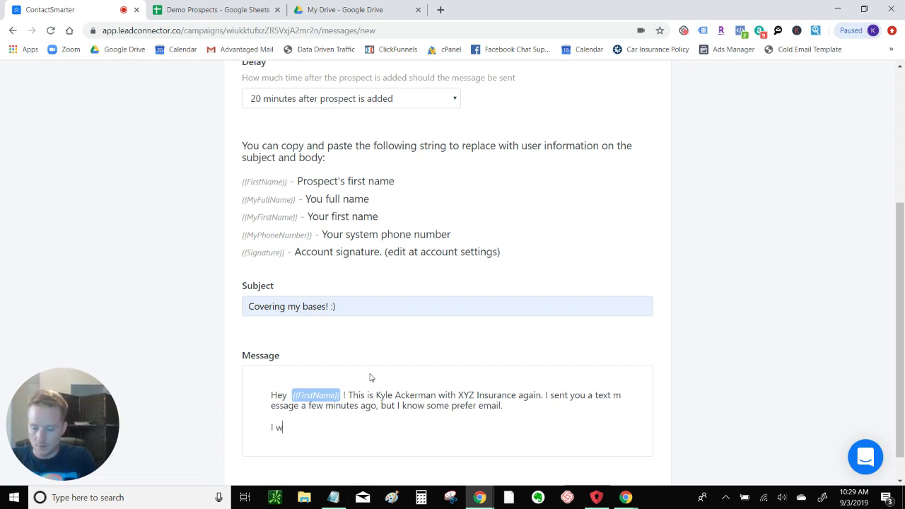
type("as checking out your")
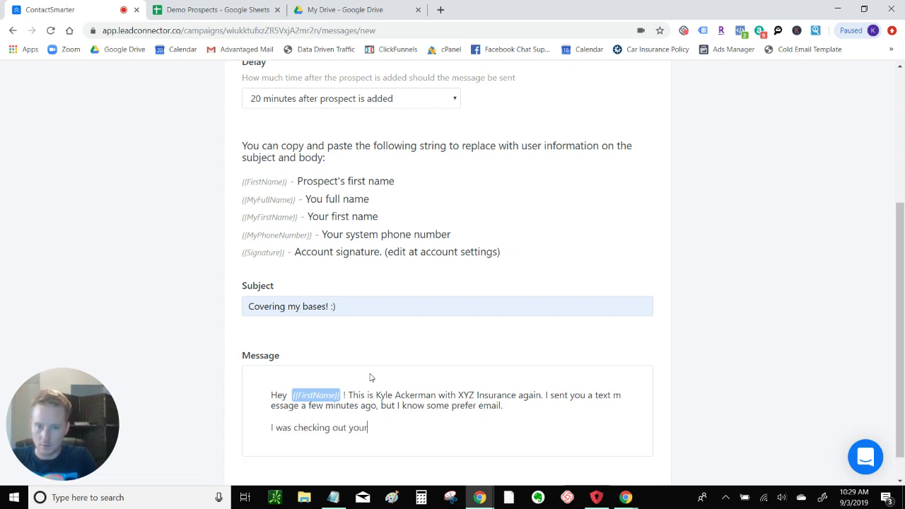
type(" account today a")
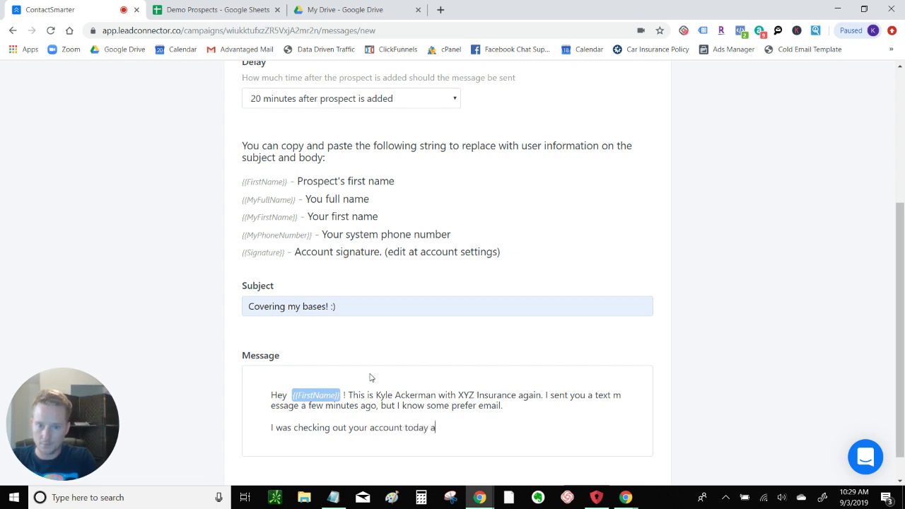
type("nd saw that you had a renewl")
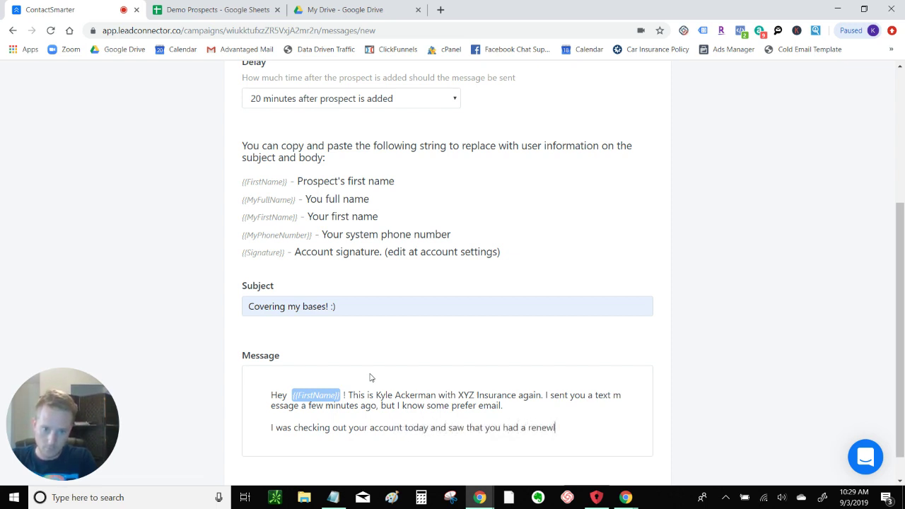
key("BackSpace")
type("al")
type(" coming up within the next ")
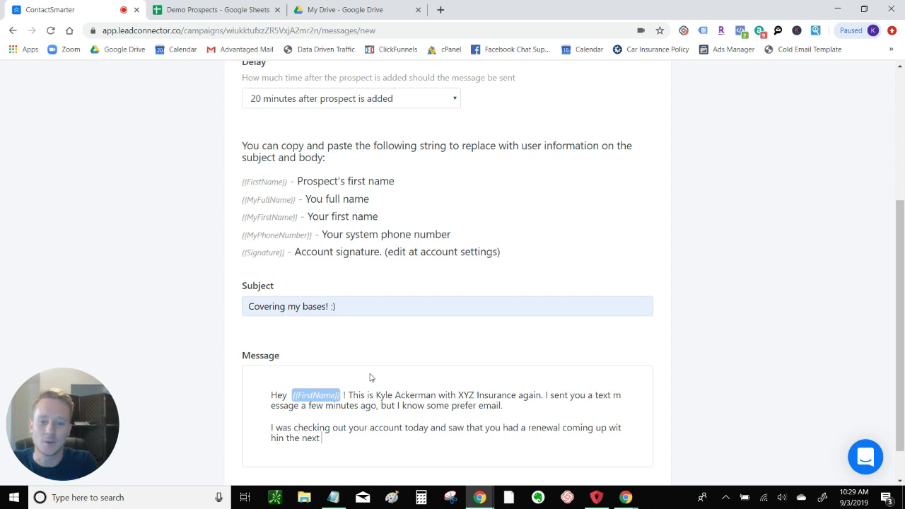
type("month")
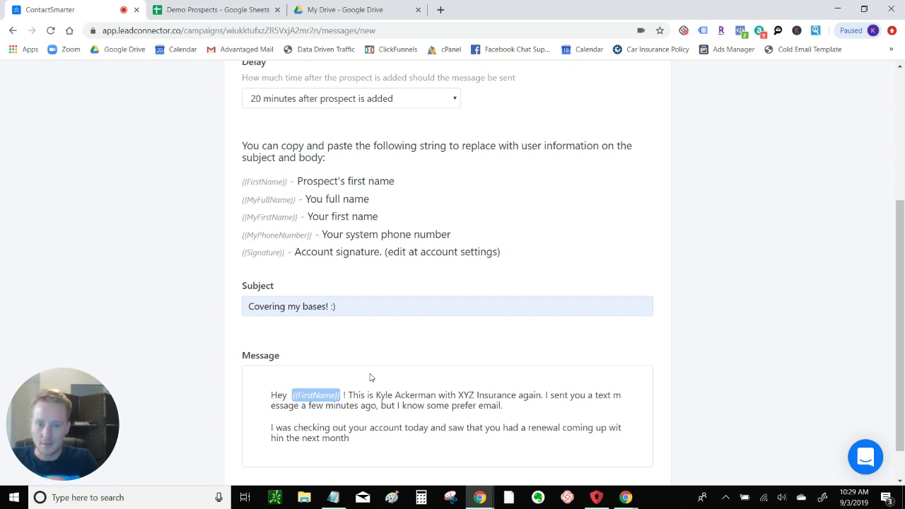
Finish the paragraph with "& wanted to see if we can get you in for a quick review to make sure we've still go you properly covered.".
type(" & wanted t")
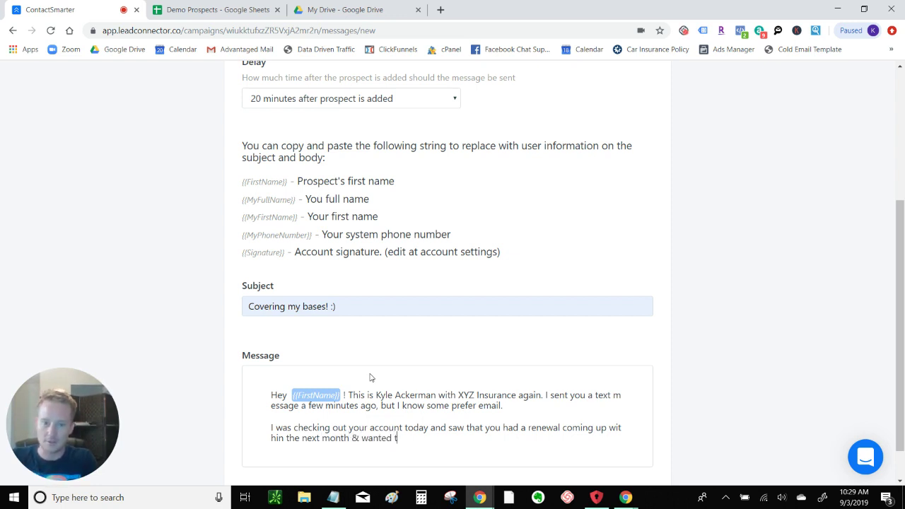
type("o see if we can ")
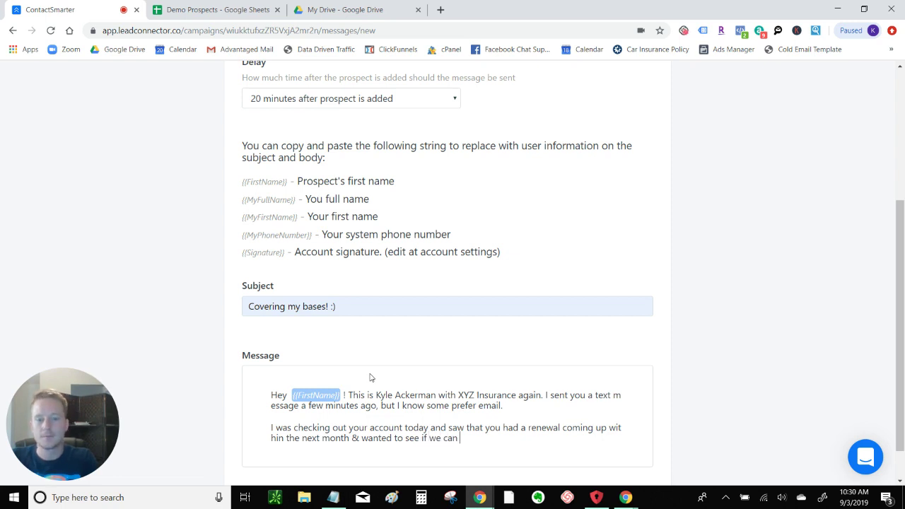
type("get you in")
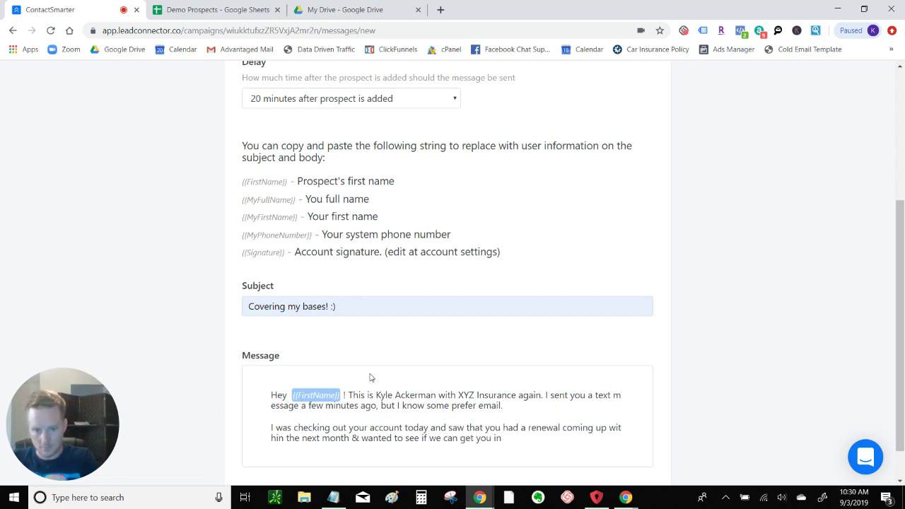
type(" for a quick")
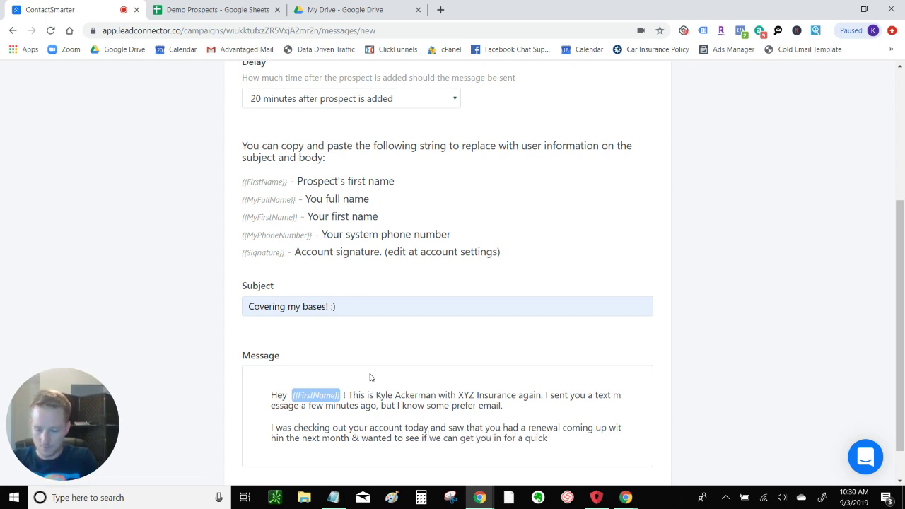
type(" review to ma")
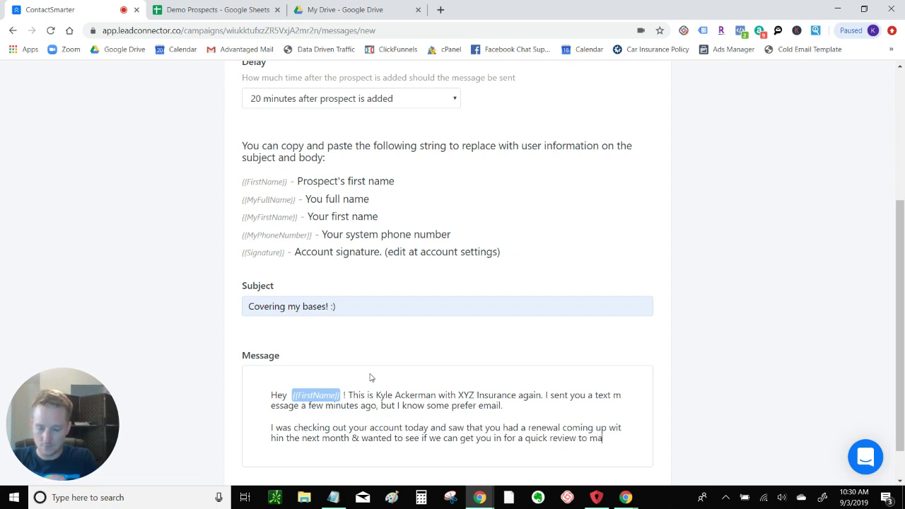
type("ke sure you're")
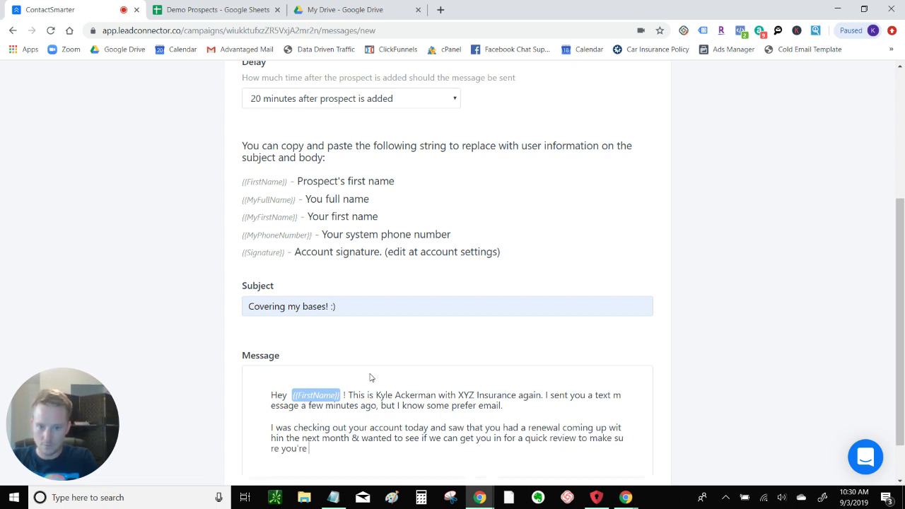
key("BackSpace")
key("BackSpace")
key("BackSpace")
key("BackSpace")
key("BackSpace")
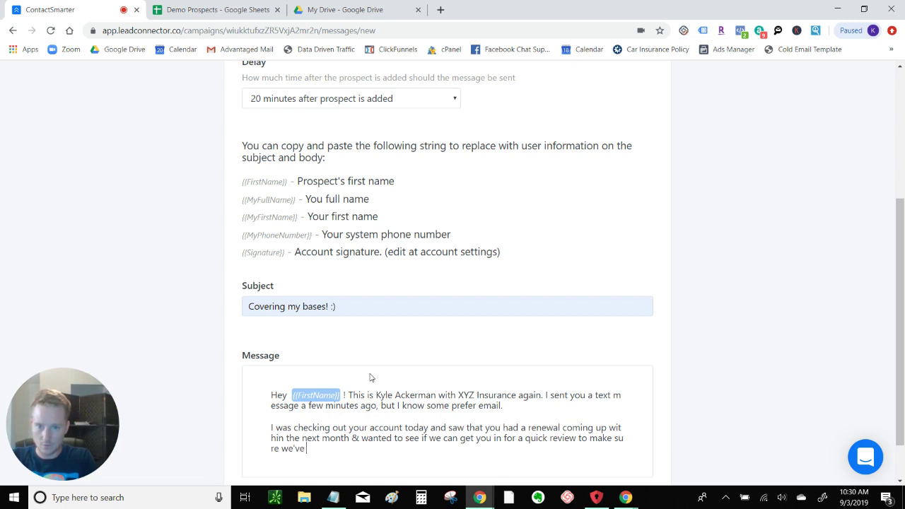
type("still go your prop")
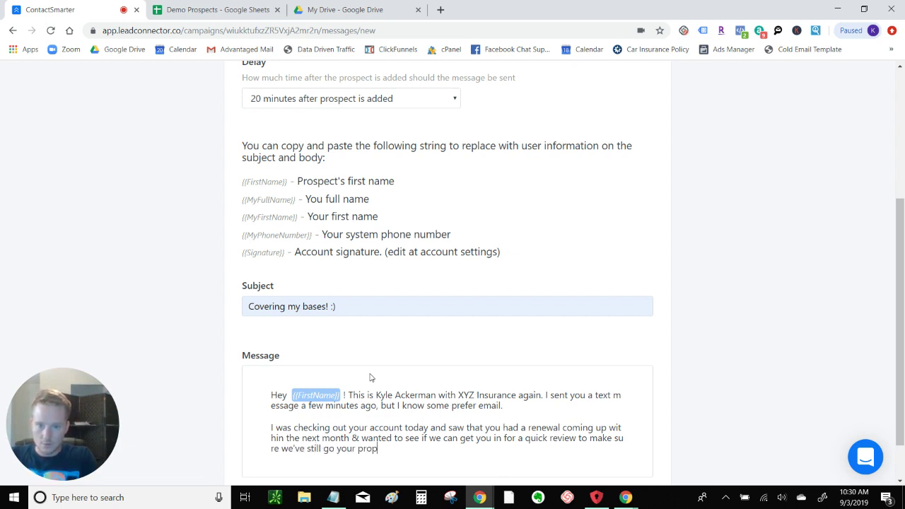
key("BackSpace")
key("BackSpace")
key("BackSpace")
key("BackSpace")
type("rope")
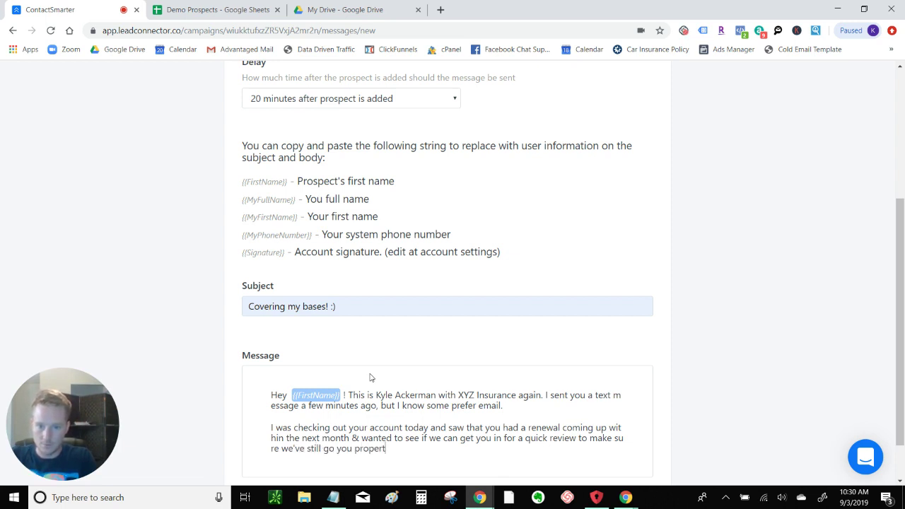
type("rly covered.")
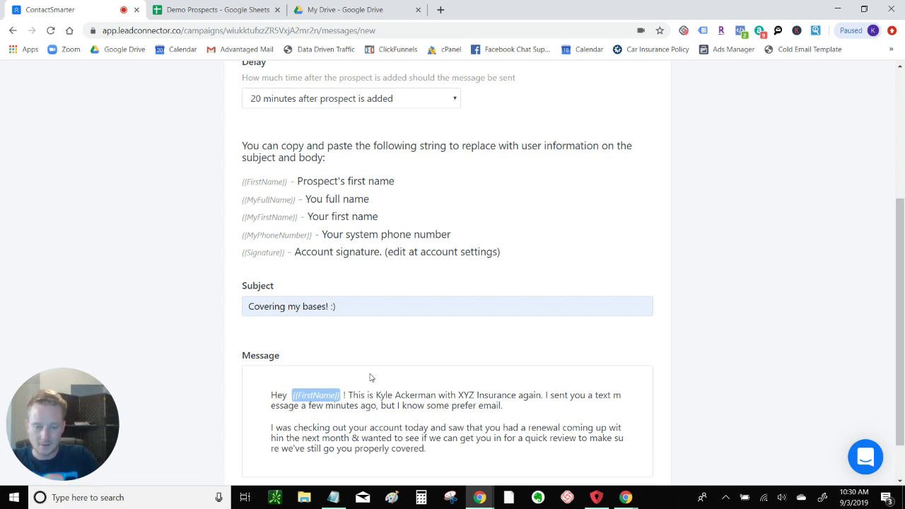
Add a new paragraph to the email body asking "Would you be able to come in next Tuesday at 10am?".
key("Return")
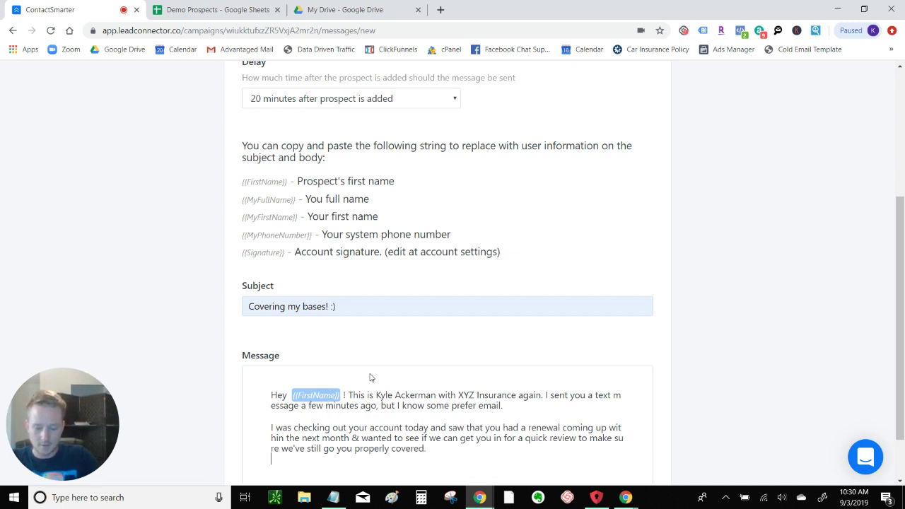
type("Would you ")
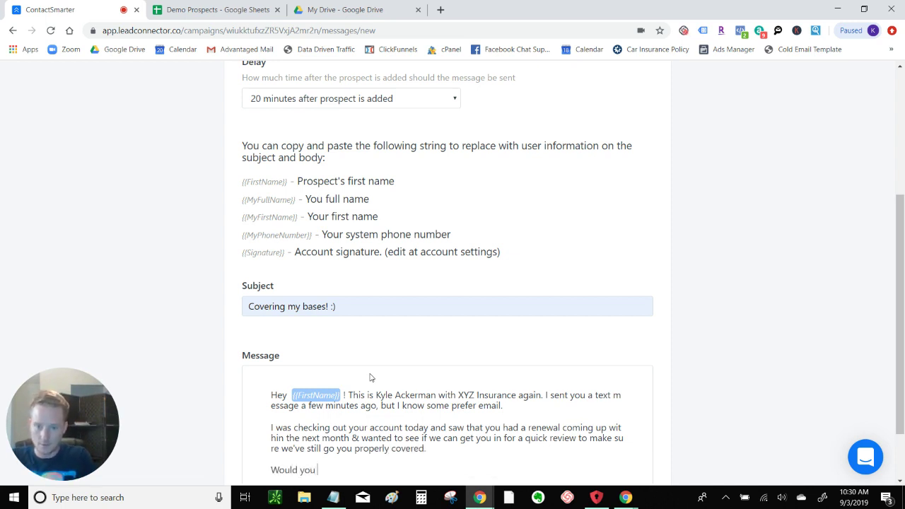
type("be ab")
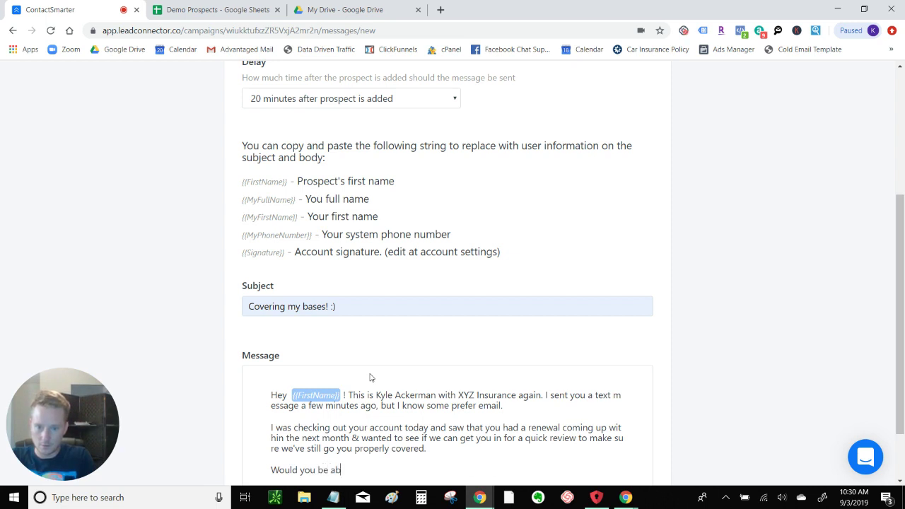
type("le to come in next Tuesday at")
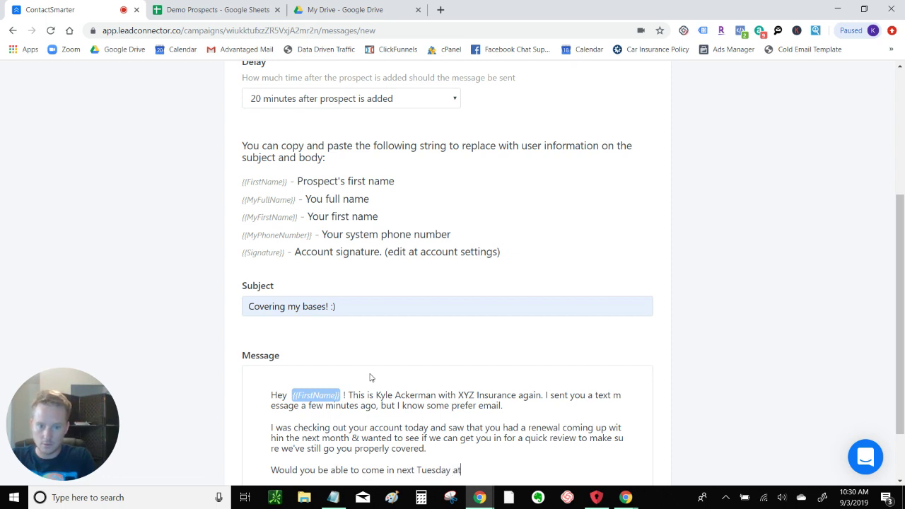
type(" 10am?")
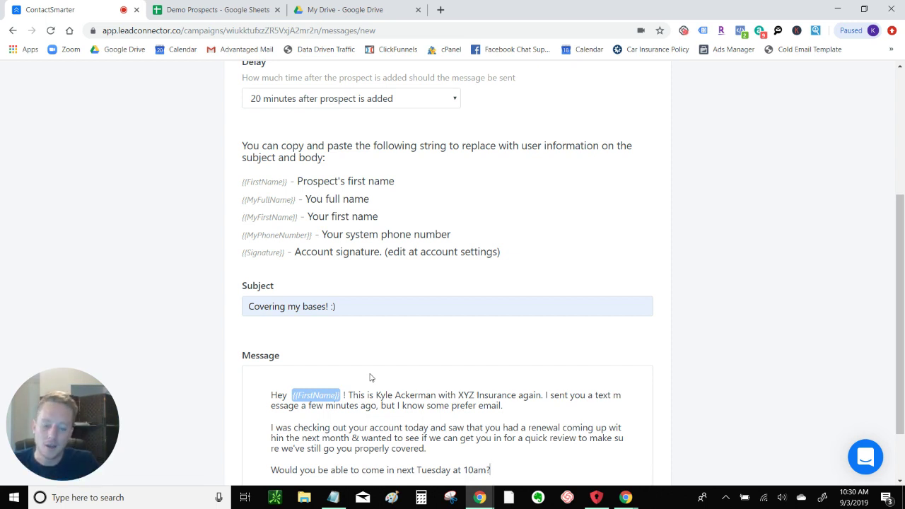
Replace the specific appointment time at the end of the question with "week sometime?" after "next".
key("BackSpace")
key("BackSpace")
key("BackSpace")
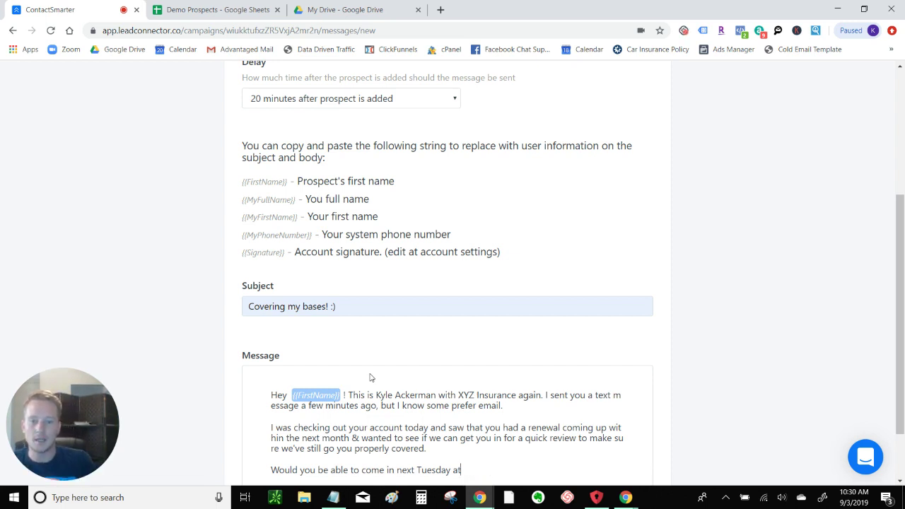
key("BackSpace")
key("BackSpace")
key("BackSpace")
key("BackSpace")
key("BackSpace")
key("BackSpace")
key("BackSpace")
key("BackSpace")
key("BackSpace")
key("BackSpace")
type("we")
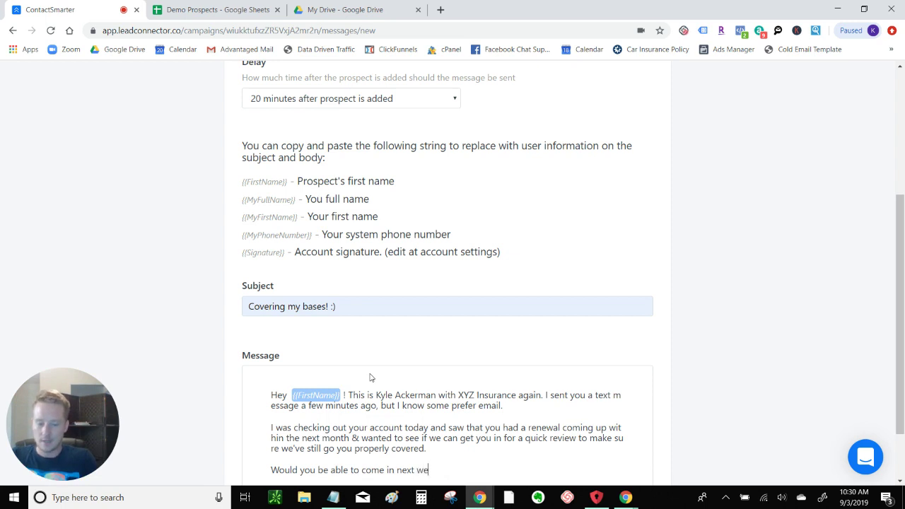
type("ek sometime?")
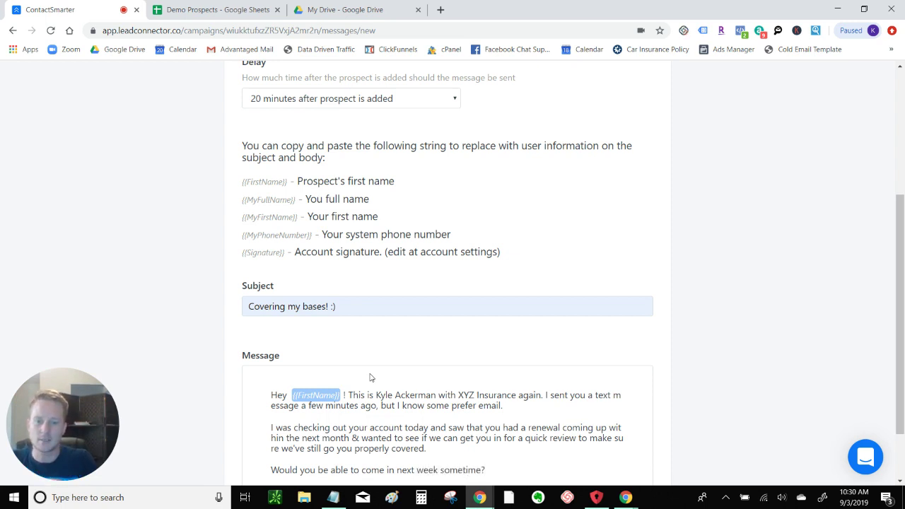
Add the closing line "Let me know!" as its own paragraph and start a new line below it.
scroll(339, 378, "down", 1)
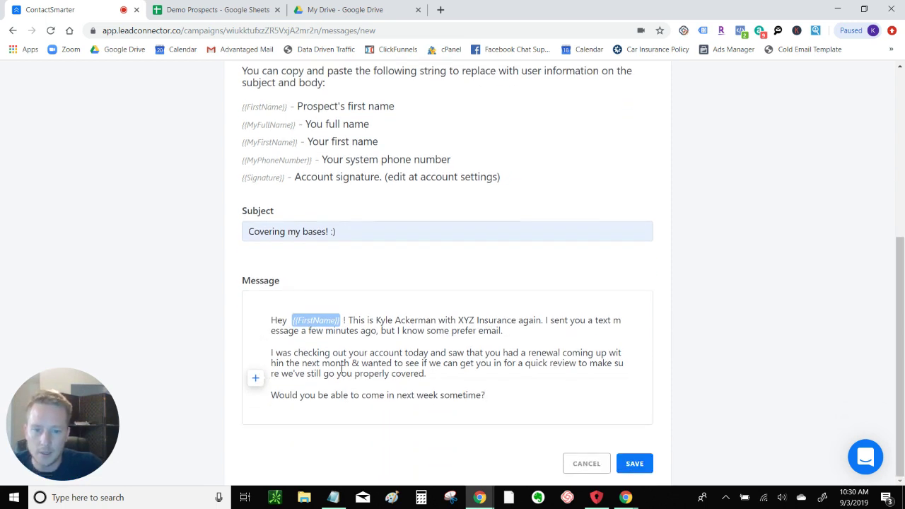
type("?")
key("Return")
key("Return")
type("Let me kn")
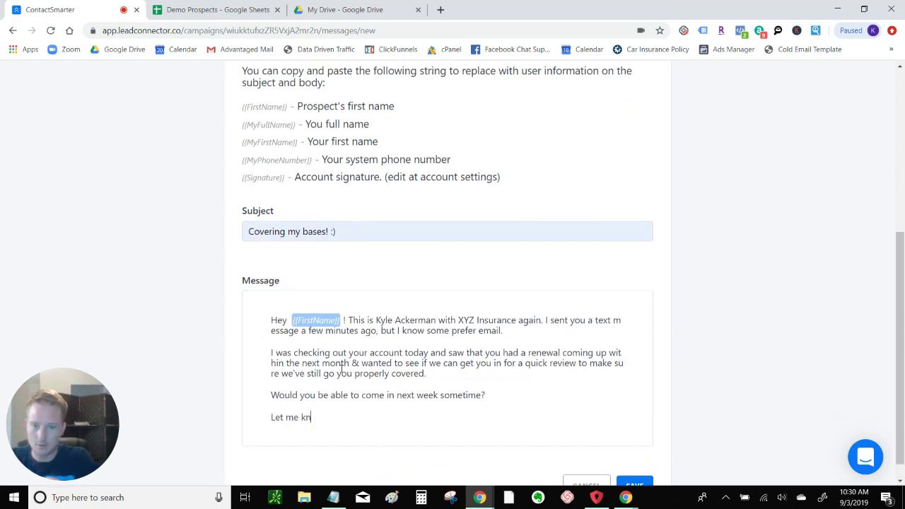
type("ow!")
key("Return")
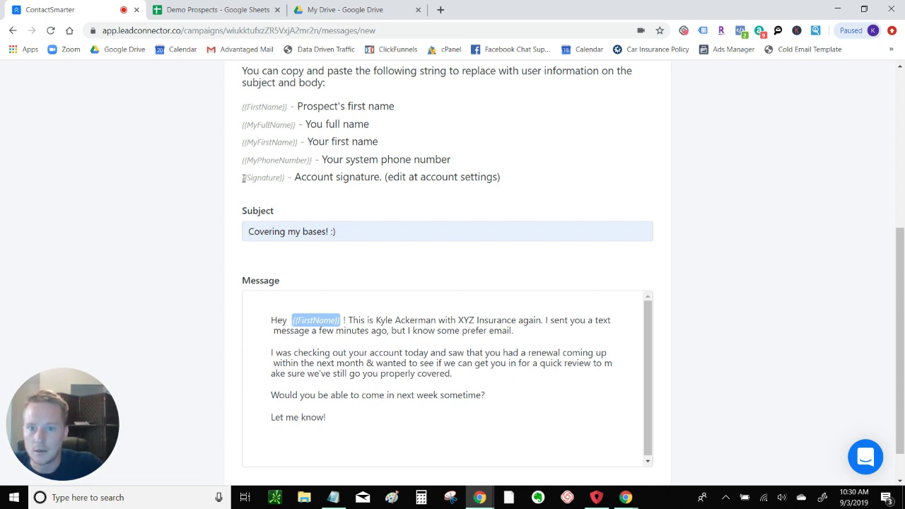
Copy the {{Signature}} placeholder from the list of strings and paste it at the end of the email body.
left_click_drag(243, 178, 284, 178)
key("ctrl+c")
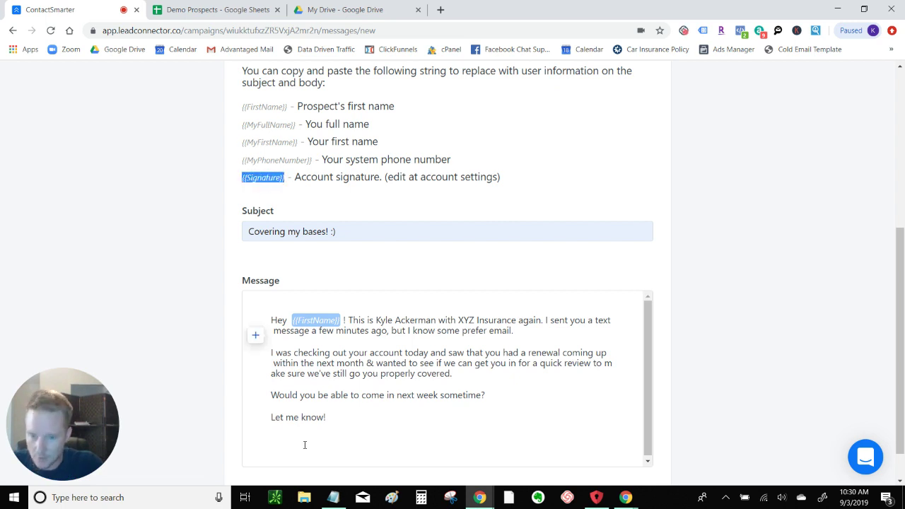
left_click(256, 442)
key("ctrl+v")
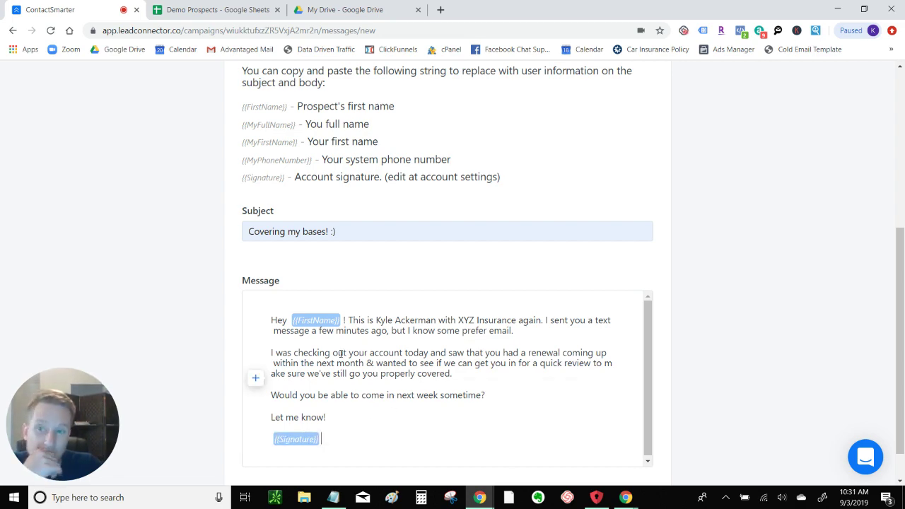
Review the email's timing, subject and body, and save it as a follow-up message.
scroll(500, 222, "up", 5)
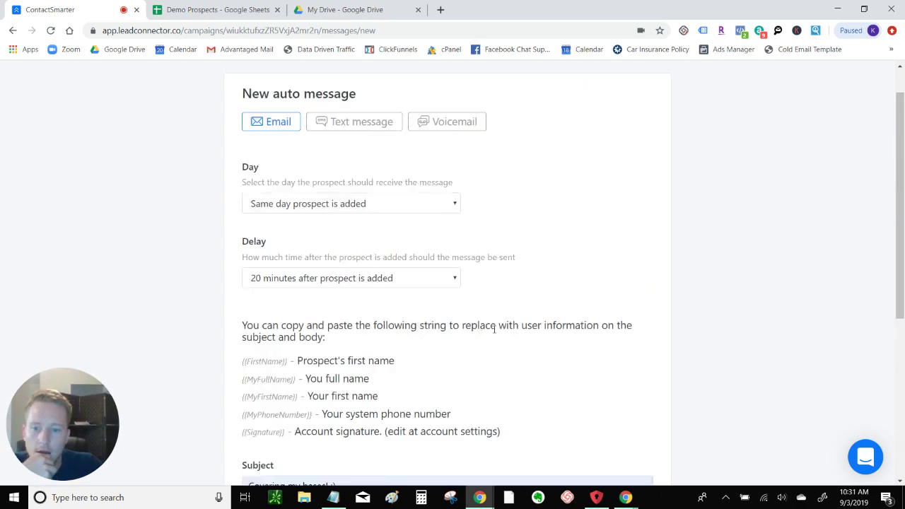
scroll(500, 222, "down", 5)
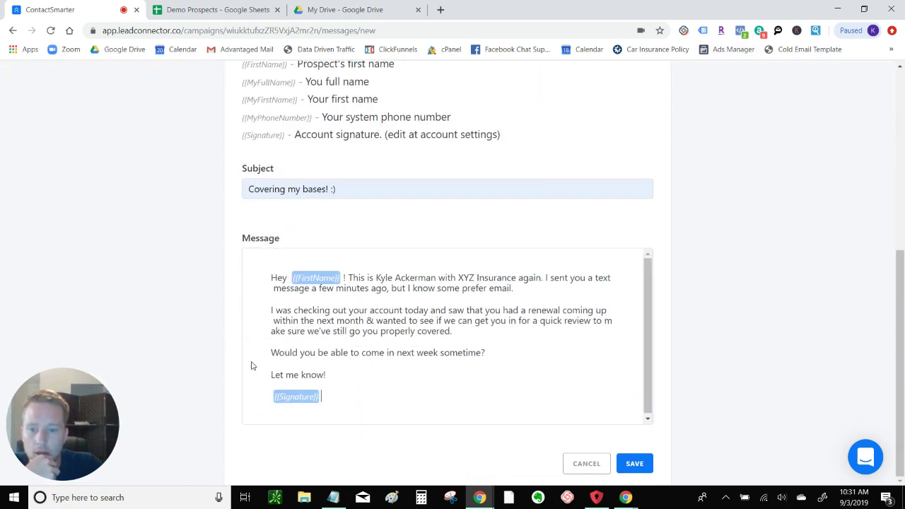
left_click(256, 382)
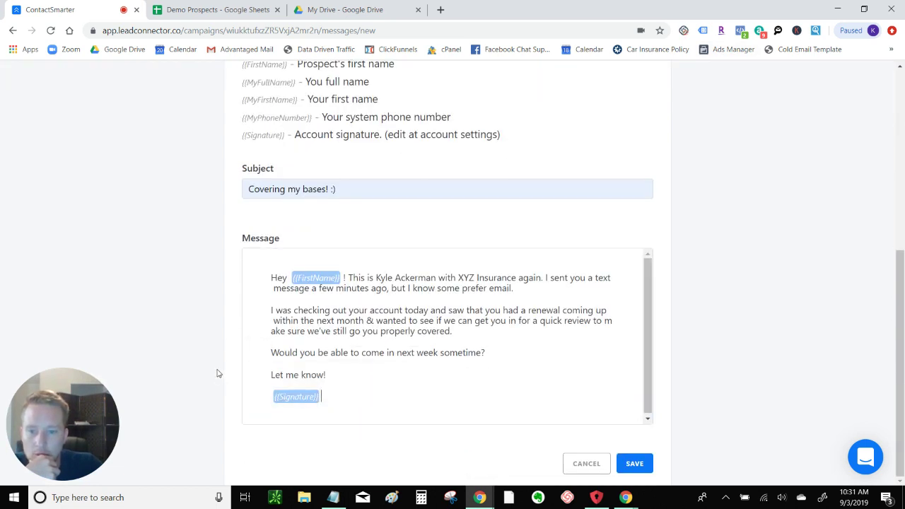
left_click(313, 395)
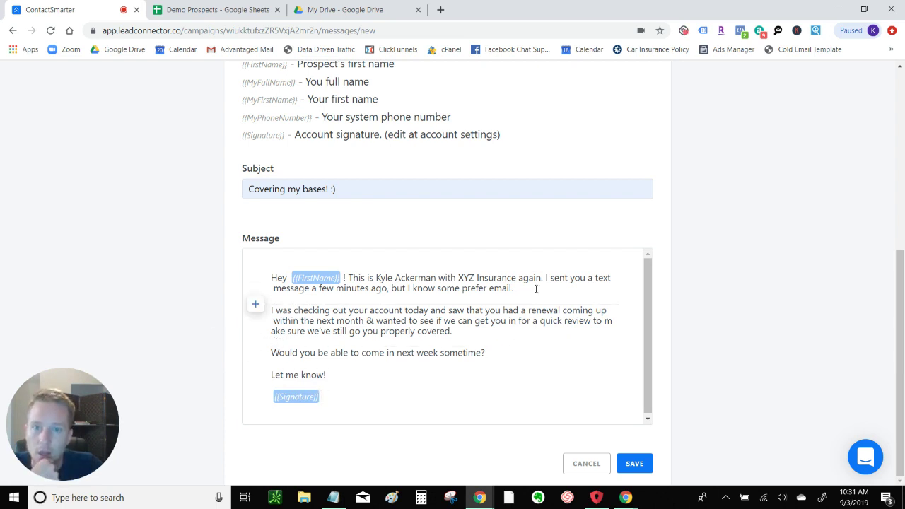
scroll(417, 239, "up", 1)
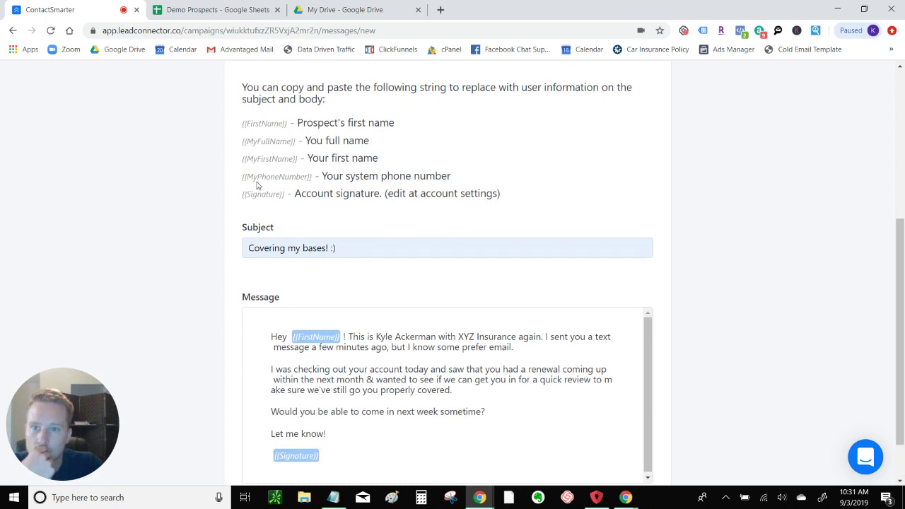
scroll(239, 187, "down", 1)
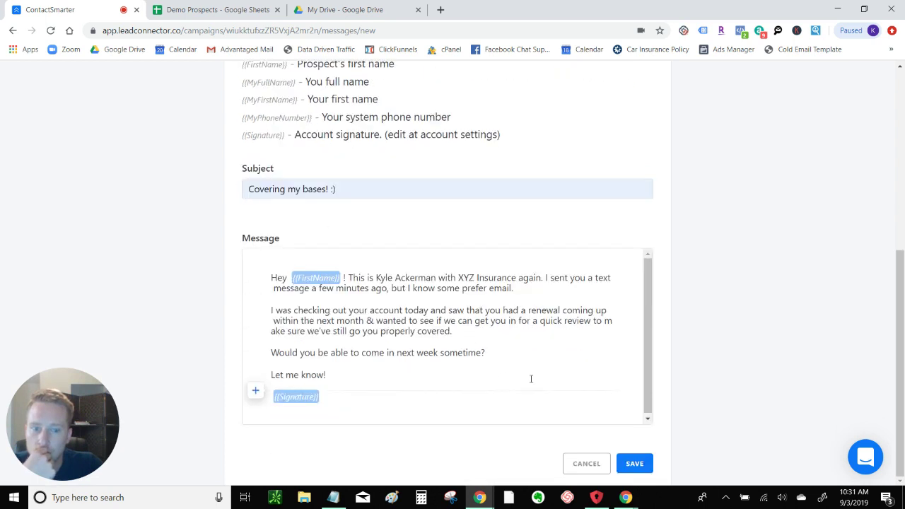
left_click(633, 463)
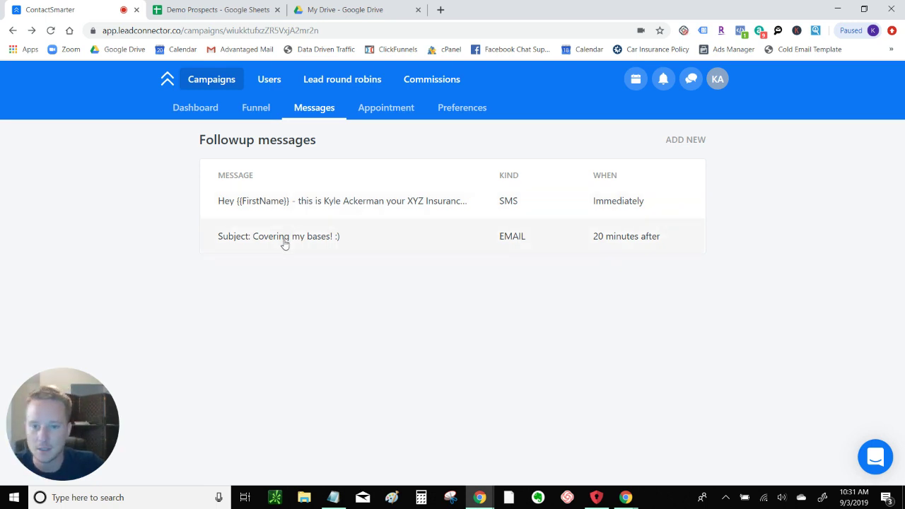
left_click(683, 140)
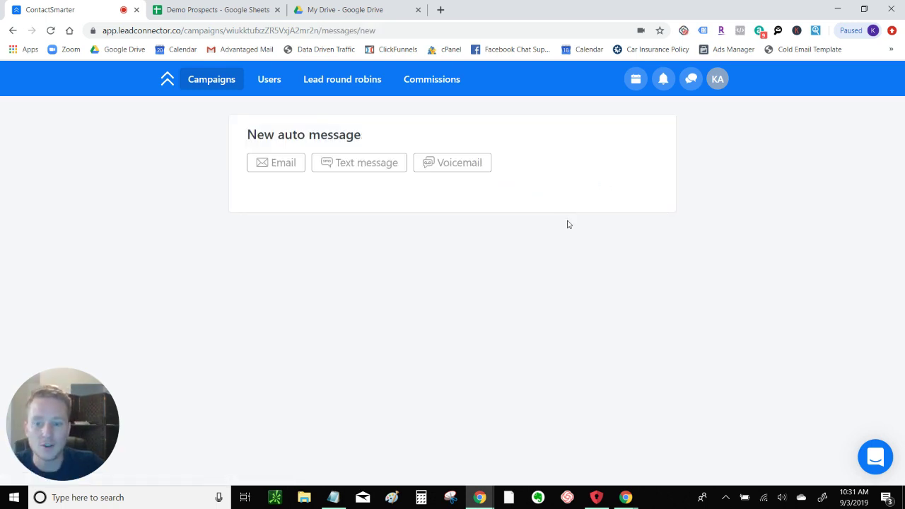
left_click(467, 166)
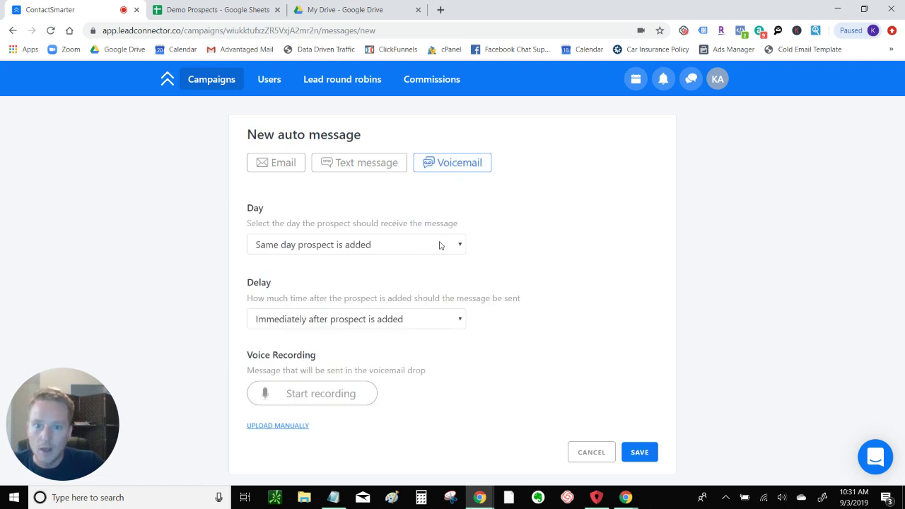
left_click(324, 247)
left_click(215, 277)
left_click(303, 318)
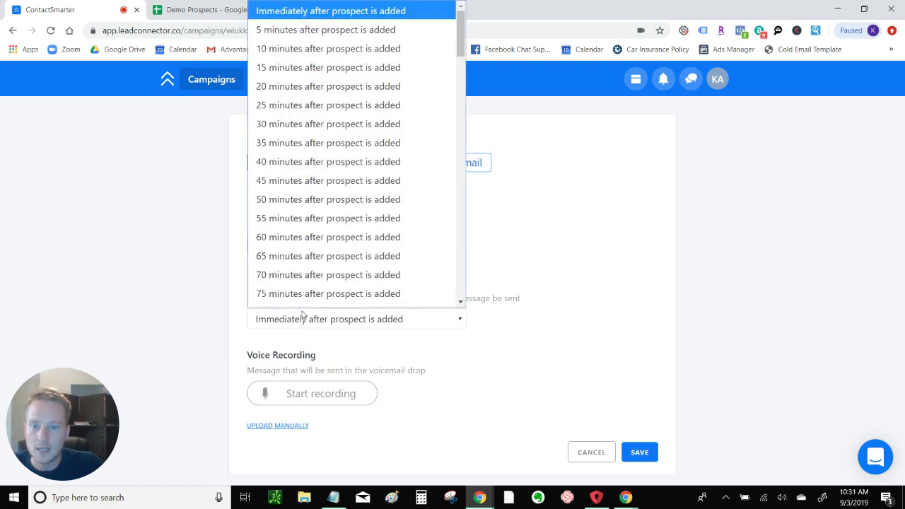
scroll(311, 165, "down", 4)
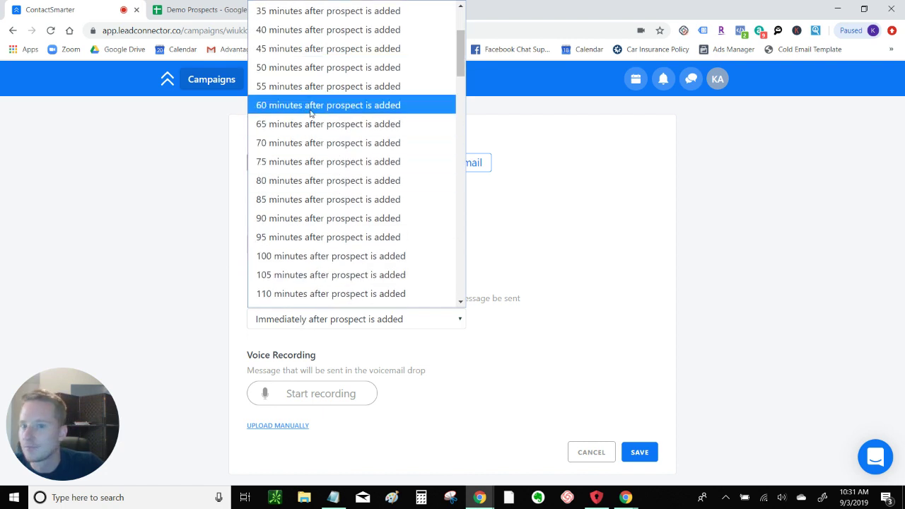
left_click(311, 106)
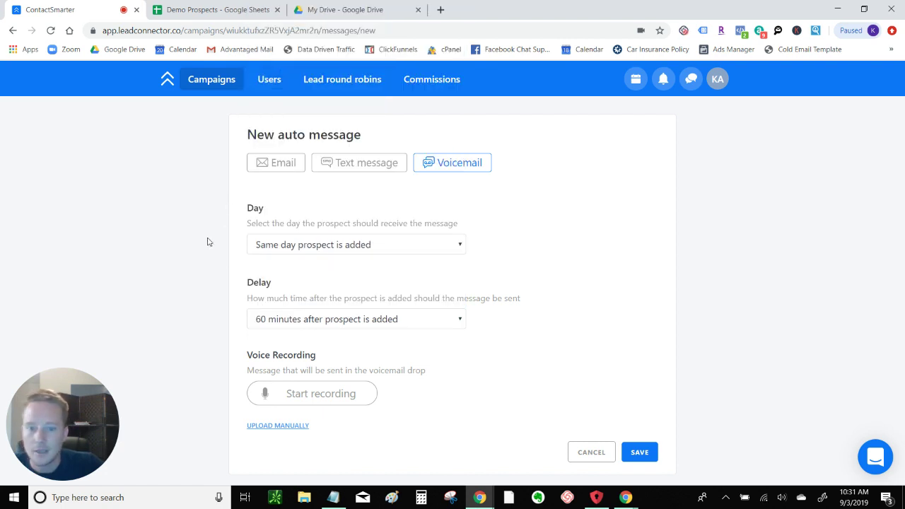
left_click(324, 398)
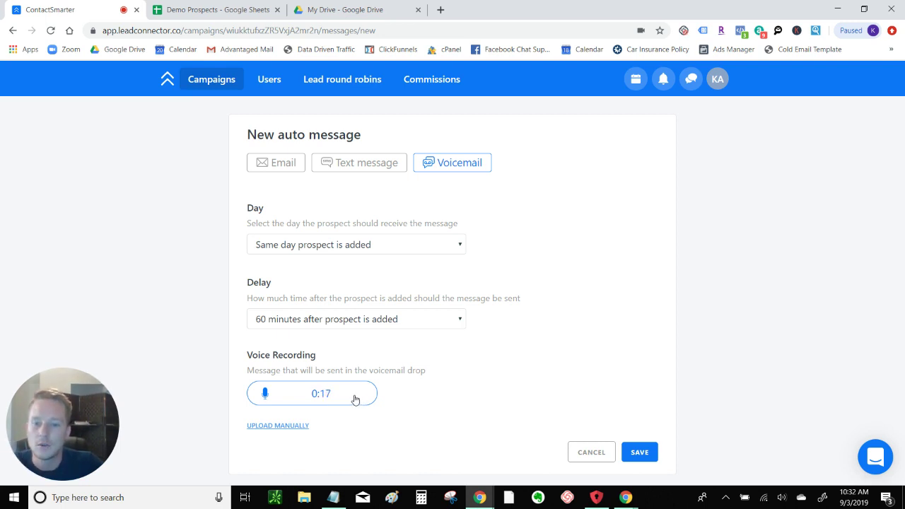
left_click(347, 393)
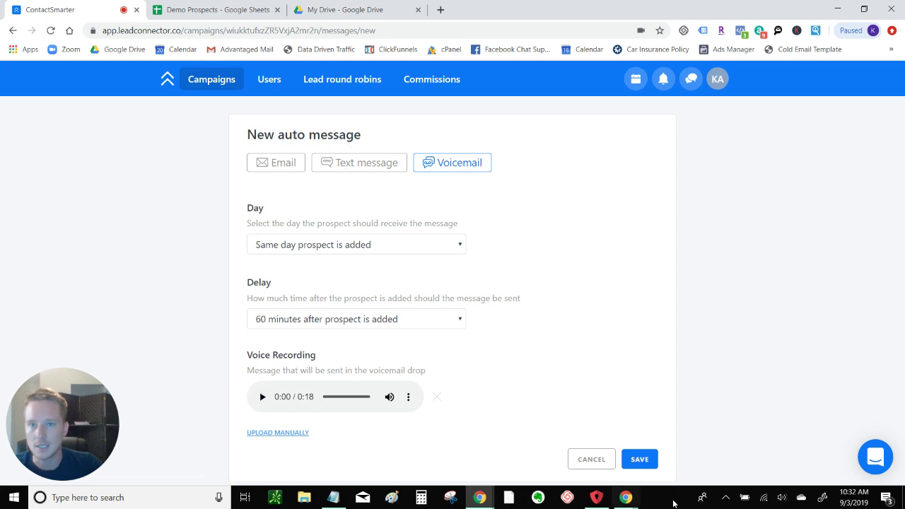
left_click(335, 164)
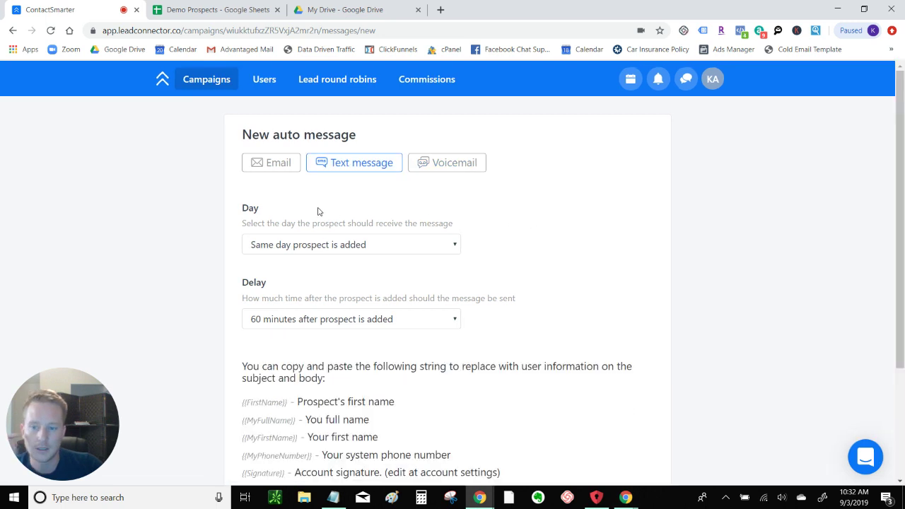
scroll(493, 266, "down", 2)
scroll(459, 212, "up", 2)
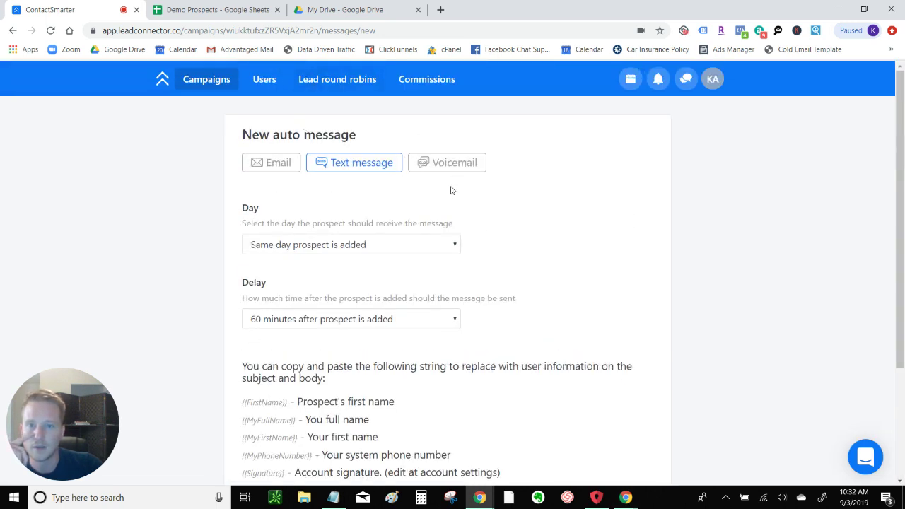
scroll(466, 202, "down", 3)
left_click(584, 462)
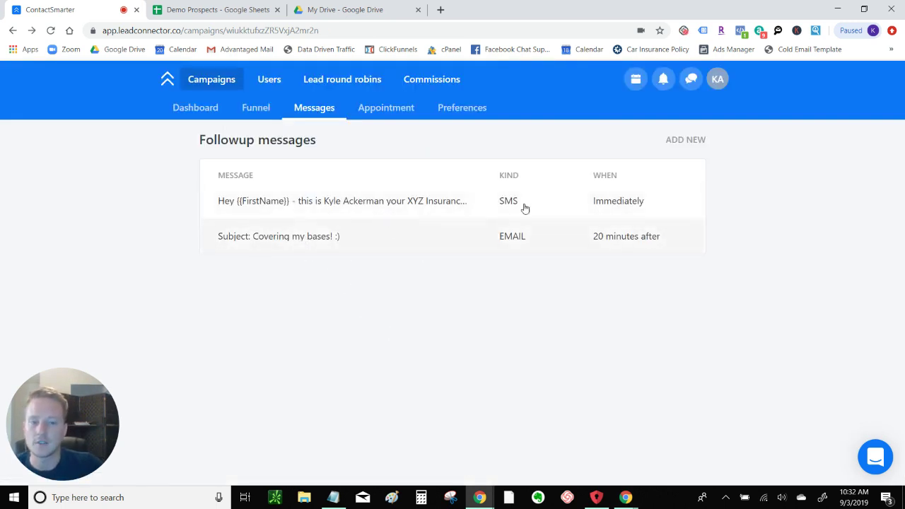
Start a new voicemail follow-up message with its delay set to 60 minutes after prospect is added.
left_click(682, 140)
left_click(430, 163)
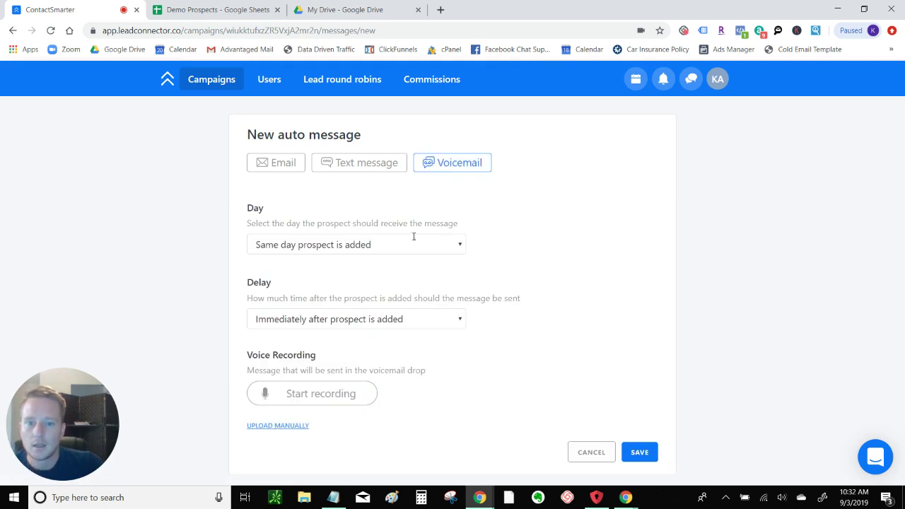
left_click(343, 318)
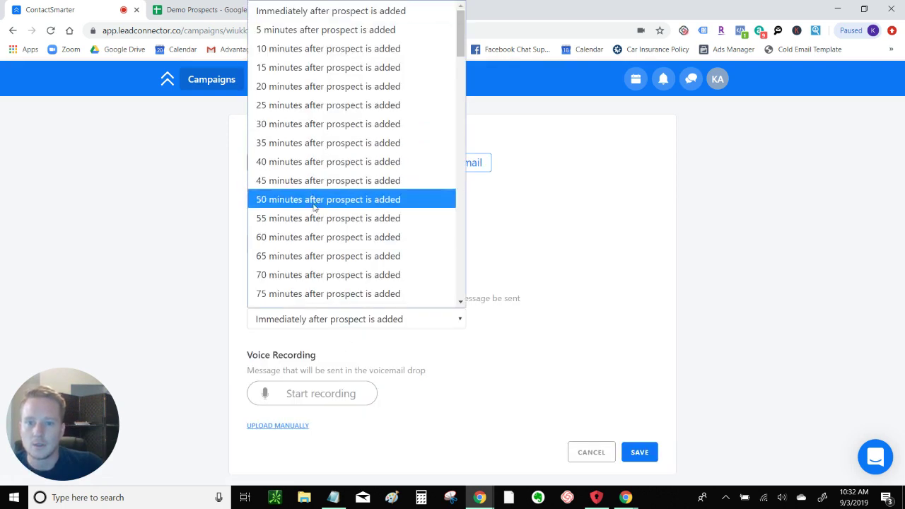
left_click(314, 237)
Record the voice message for the voicemail drop and save the voicemail follow-up.
left_click(324, 396)
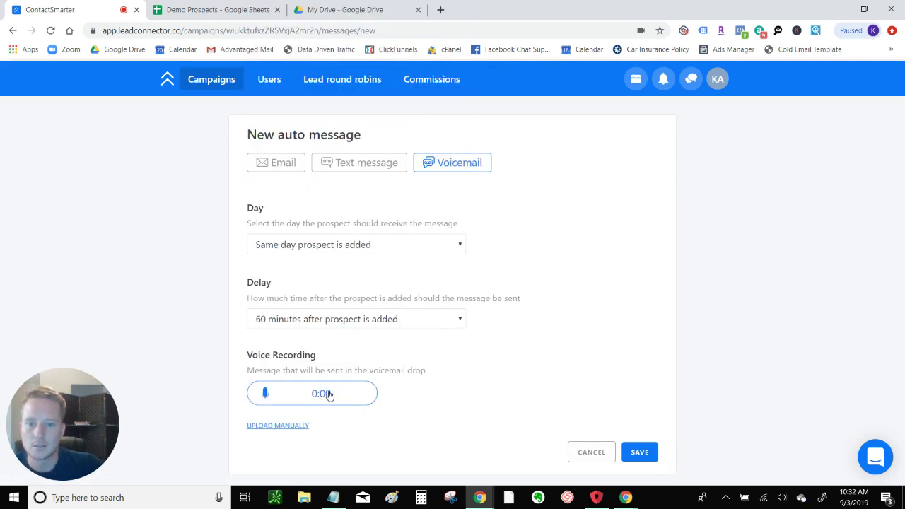
left_click(328, 395)
left_click(639, 458)
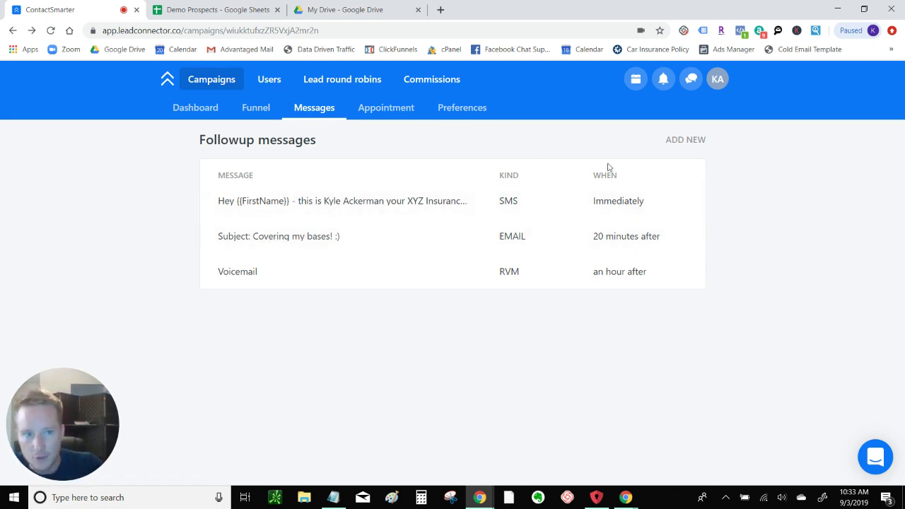
Start a new text message follow-up scheduled 1 day after prospect is added at 08:30 am.
left_click(685, 140)
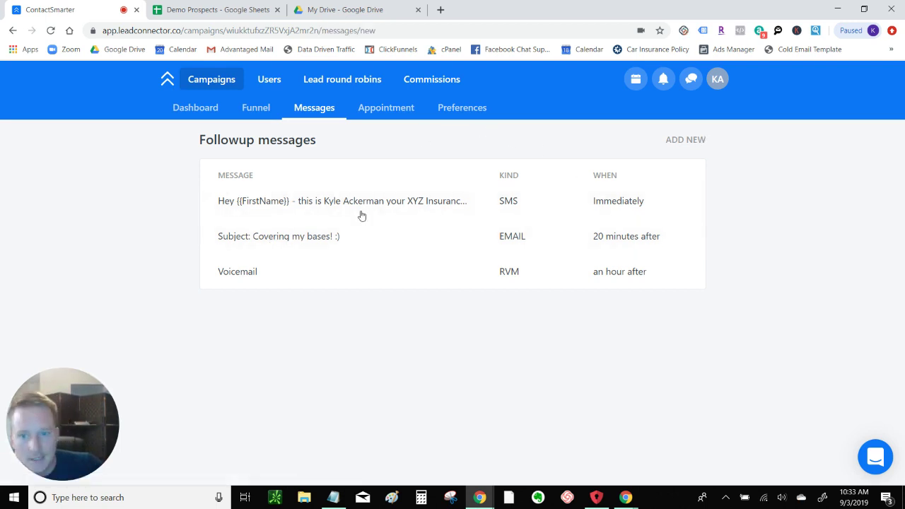
left_click(349, 164)
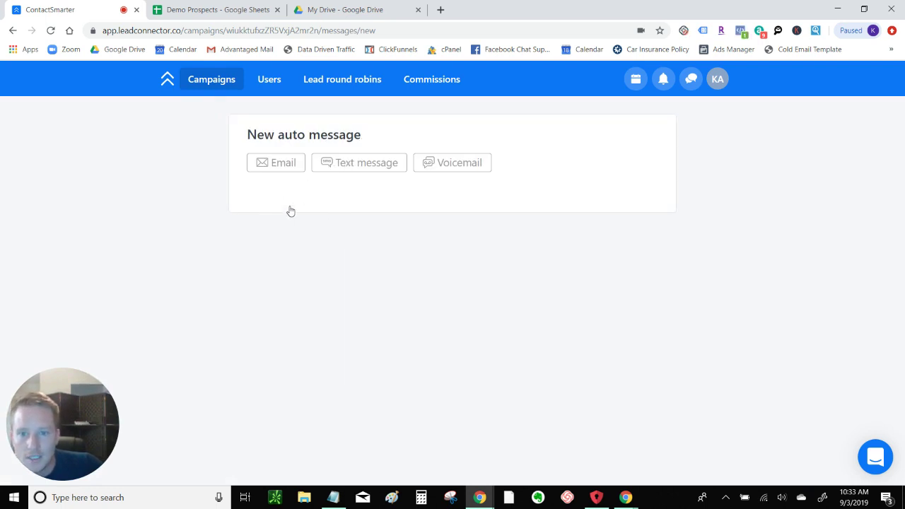
left_click(302, 244)
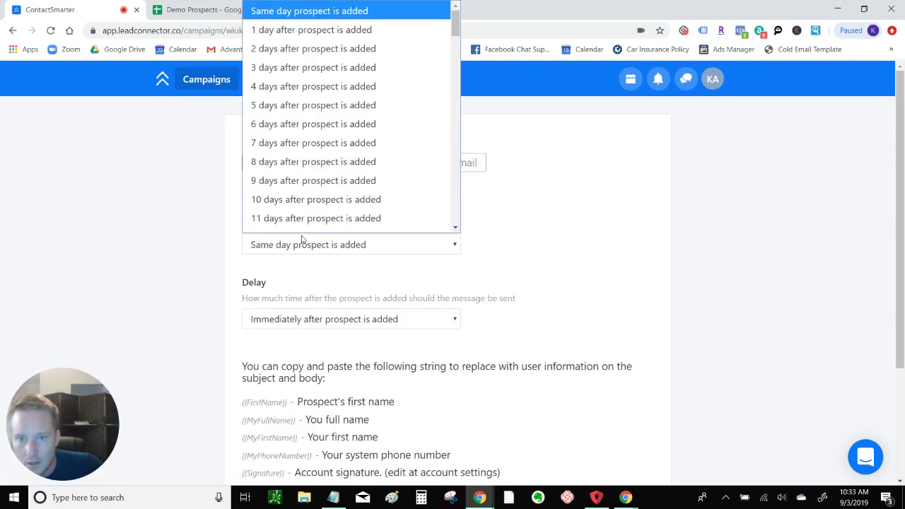
left_click(303, 21)
left_click(302, 319)
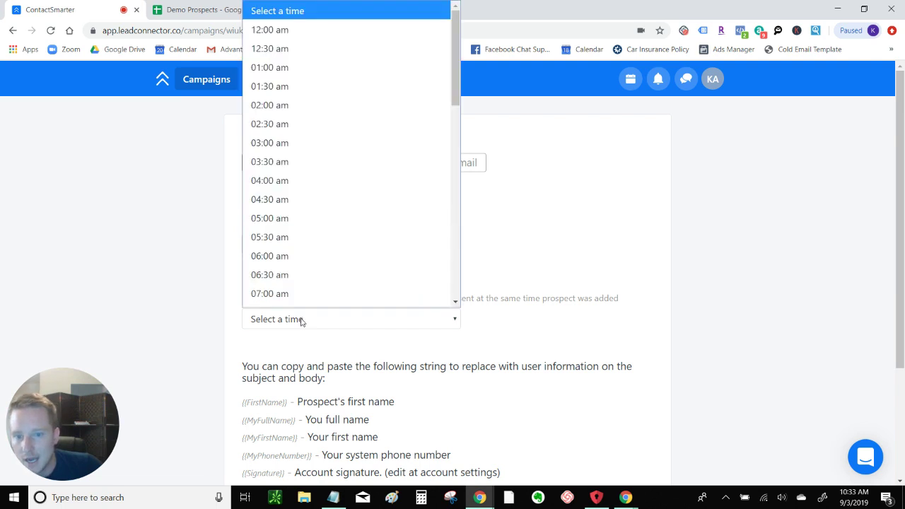
scroll(313, 186, "down", 2)
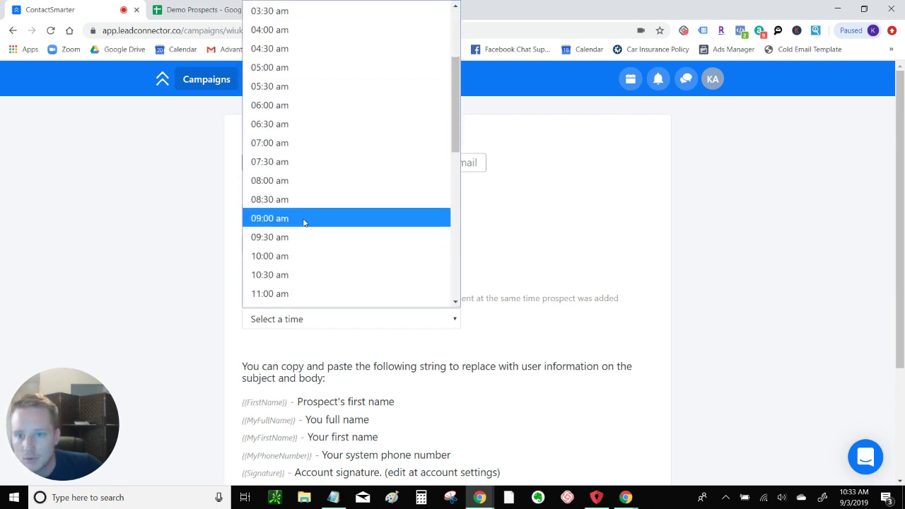
left_click(305, 198)
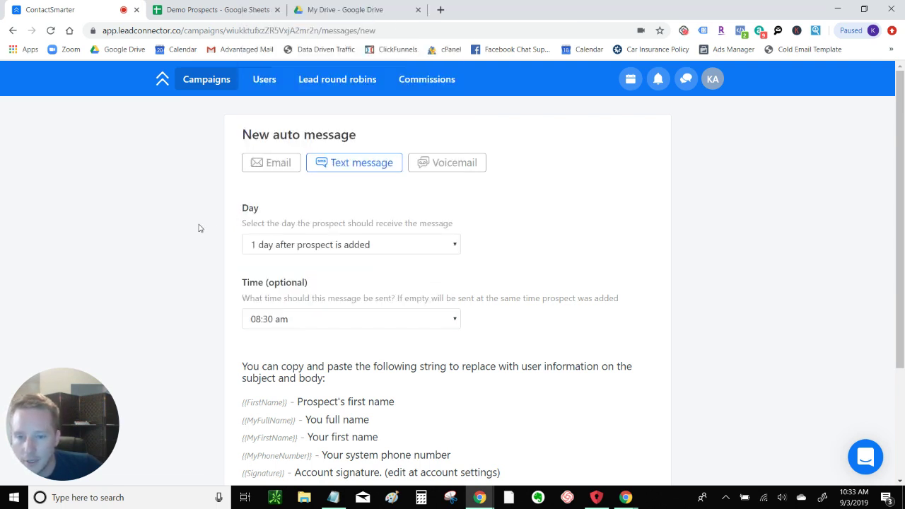
Begin the text message body with the {{FirstName}} placeholder copied from the list of strings, followed by a dash.
scroll(295, 380, "down", 2)
left_click(316, 373)
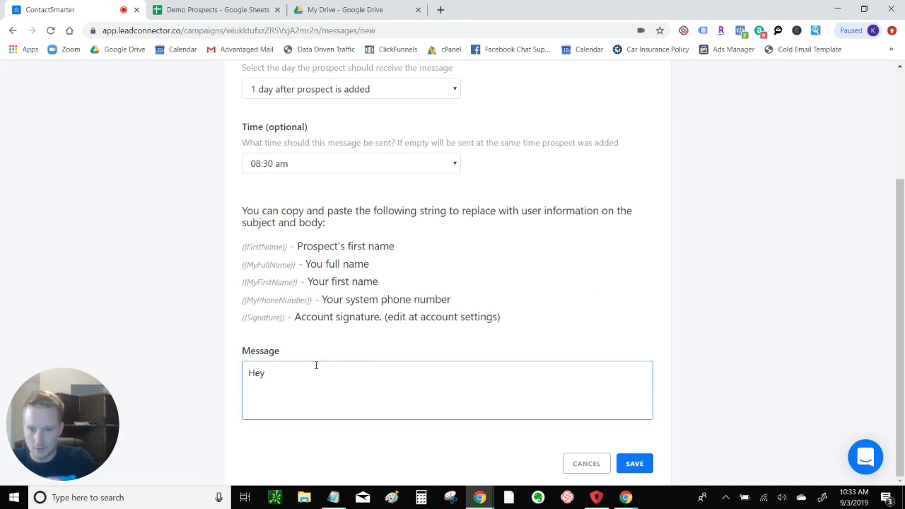
key("BackSpace")
key("BackSpace")
key("BackSpace")
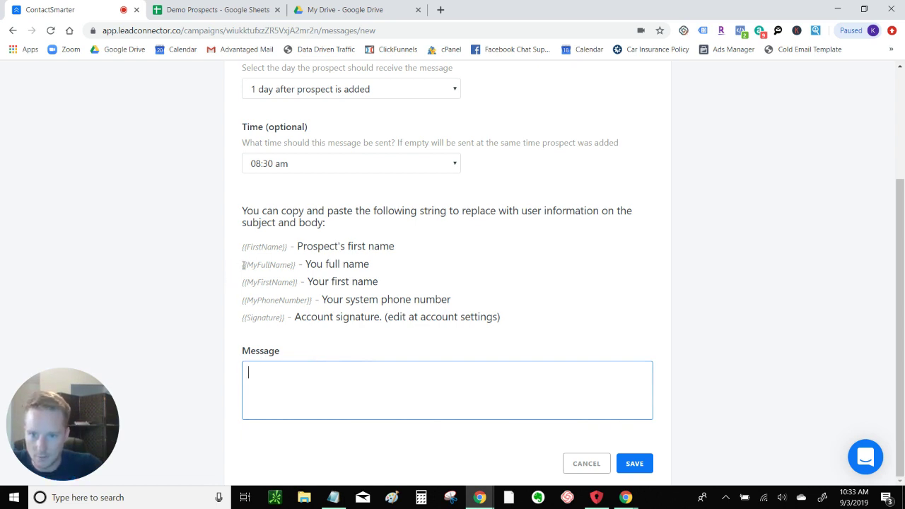
left_click(243, 265)
left_click_drag(243, 247, 287, 247)
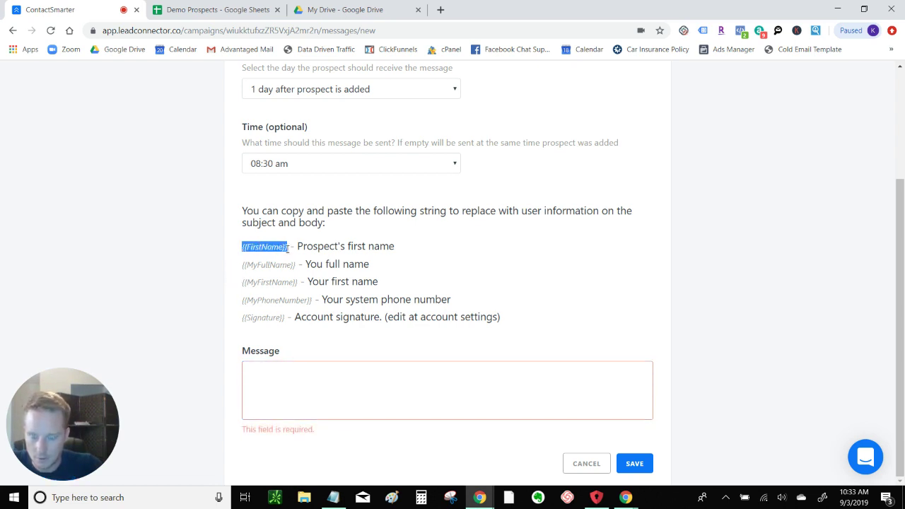
left_click(295, 388)
type("{{FirstName}} -")
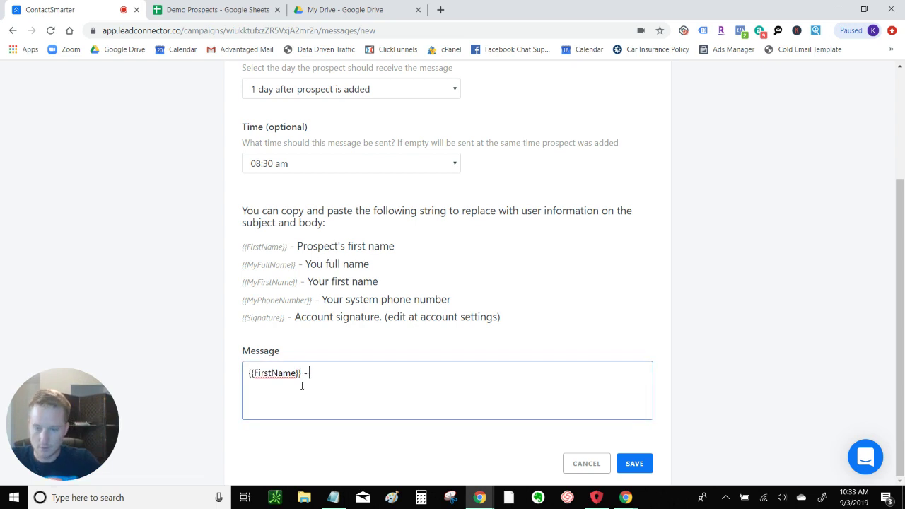
Continue with "this is [sender's full name] again. I didn't hear back yesterday, but I know how things can get with work and family.".
type("this")
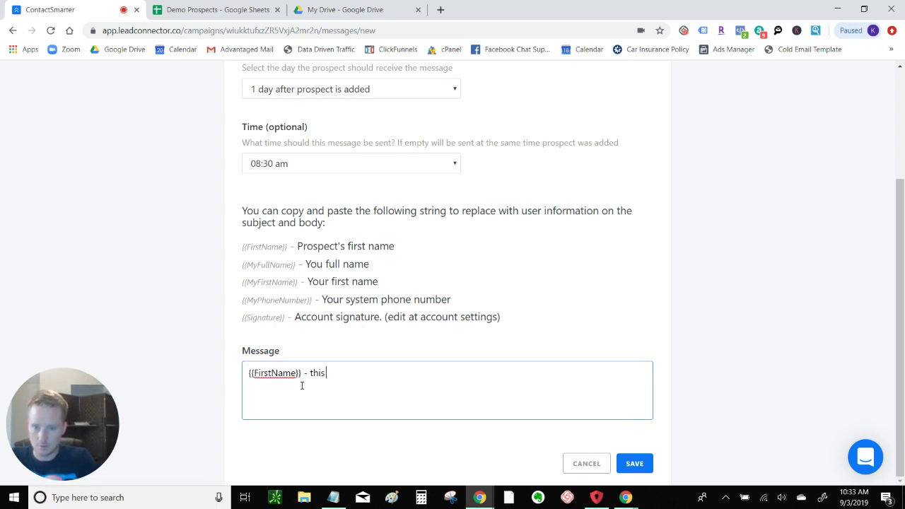
type(" is Kyle Ackerman a")
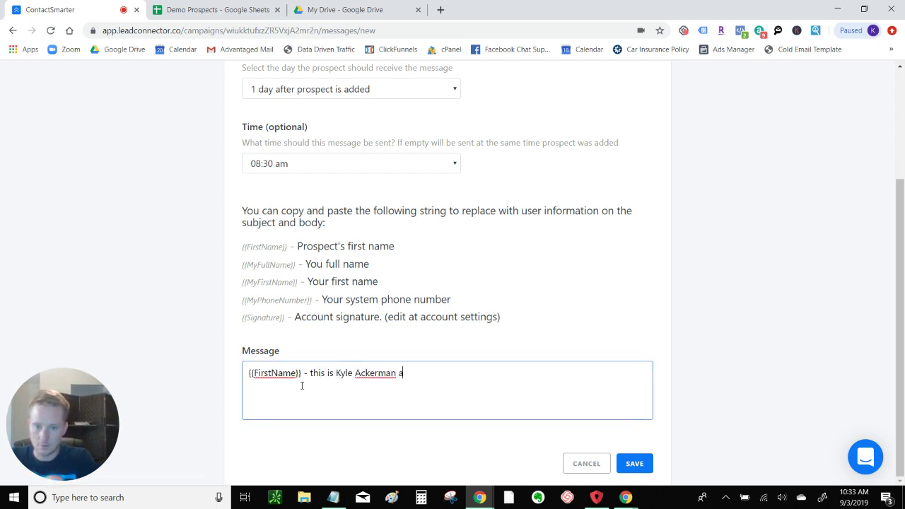
type("gain. I didn't hea")
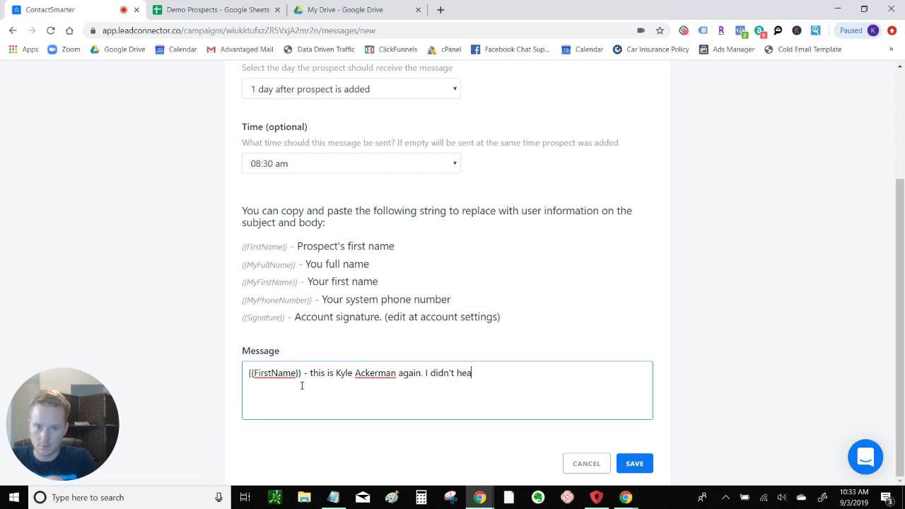
type("r back yesterd")
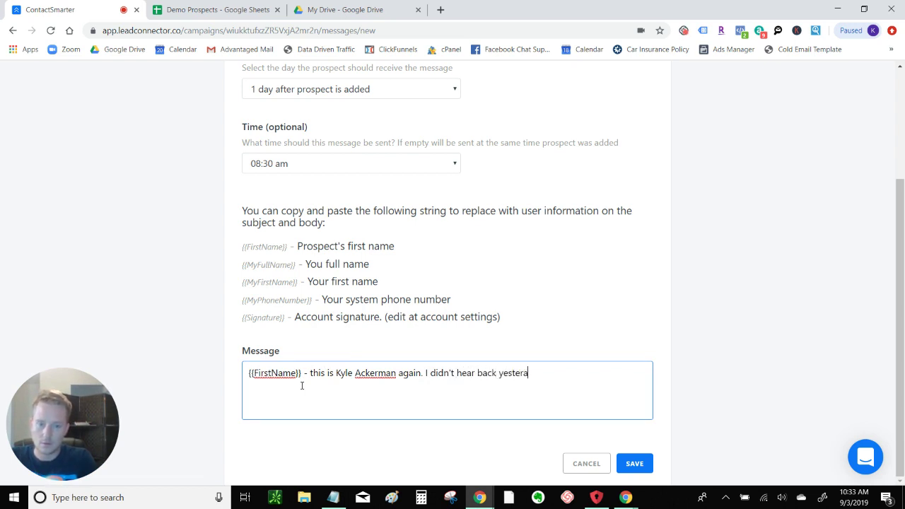
type("a")
type("y, but ")
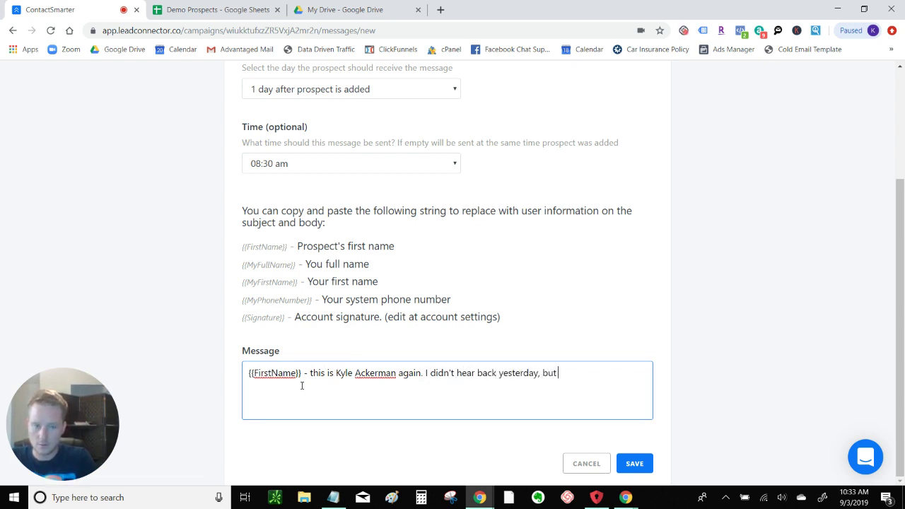
type("I know how things")
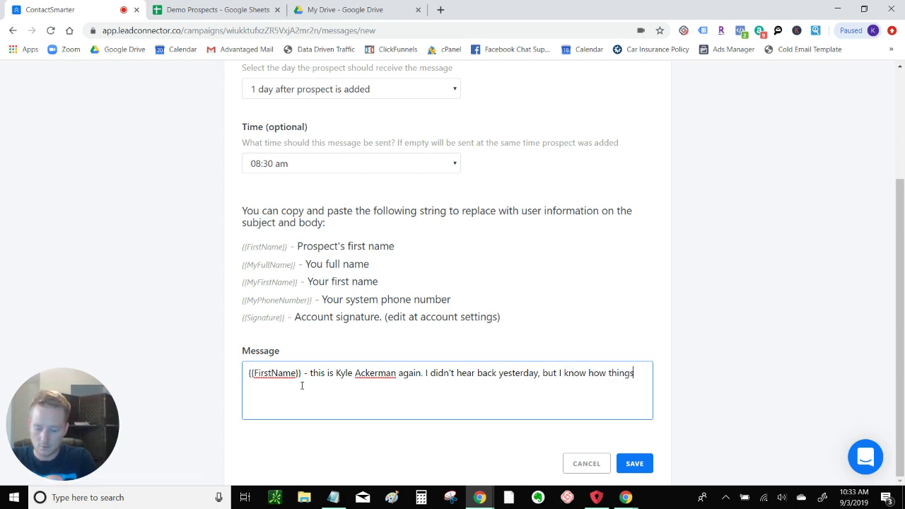
type(" can get with work an")
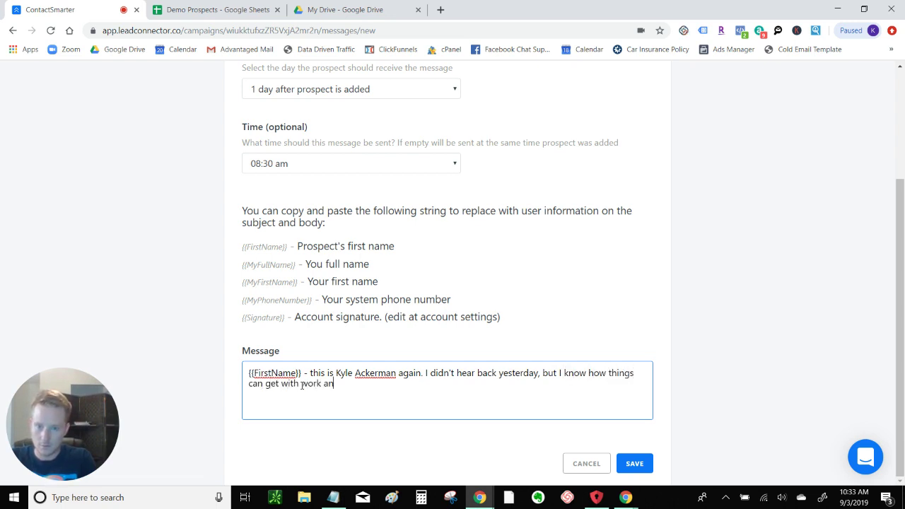
type("d family. Would y")
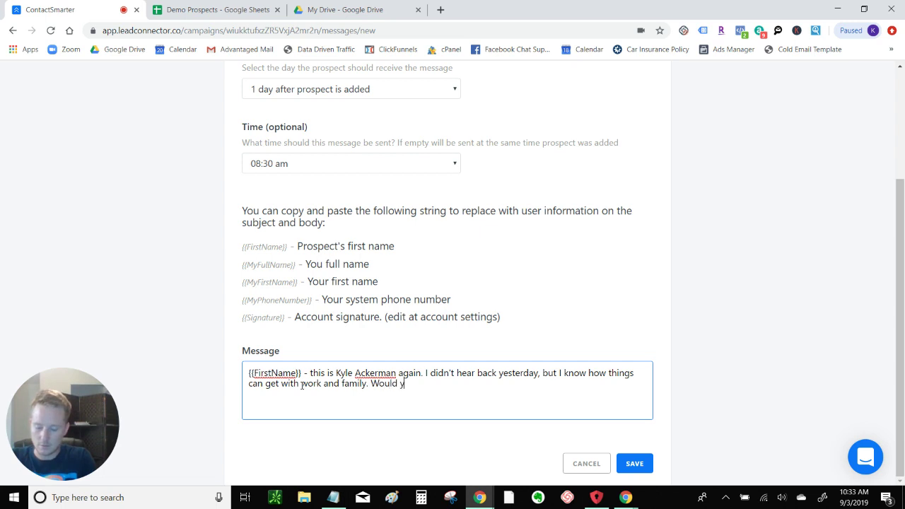
End the text with "Would you be able to stop in sometime next week for a review of your policies?" and save the follow-up message.
type("ou be able to stop in ")
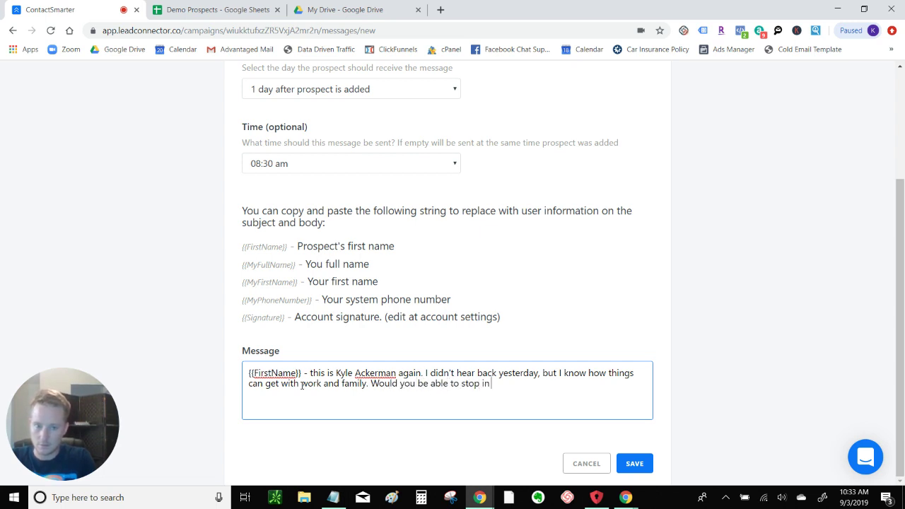
type("sometime next week")
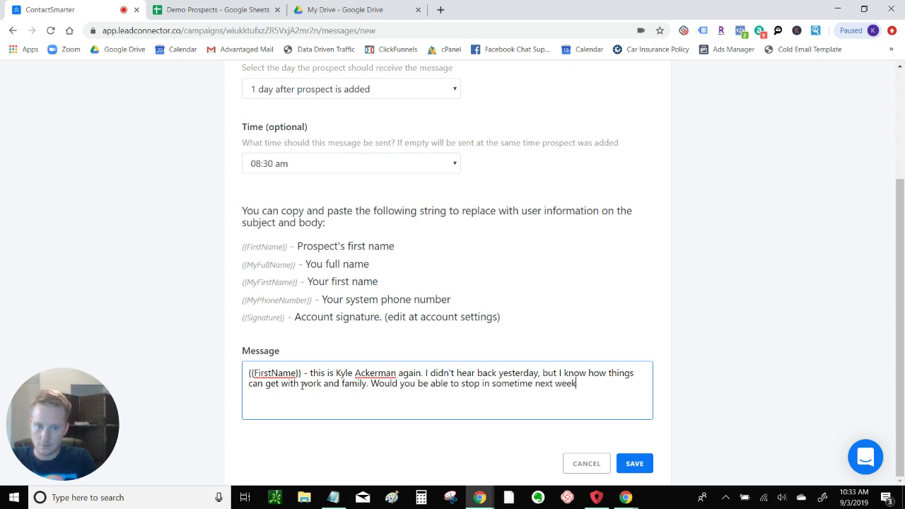
type(" for a revi")
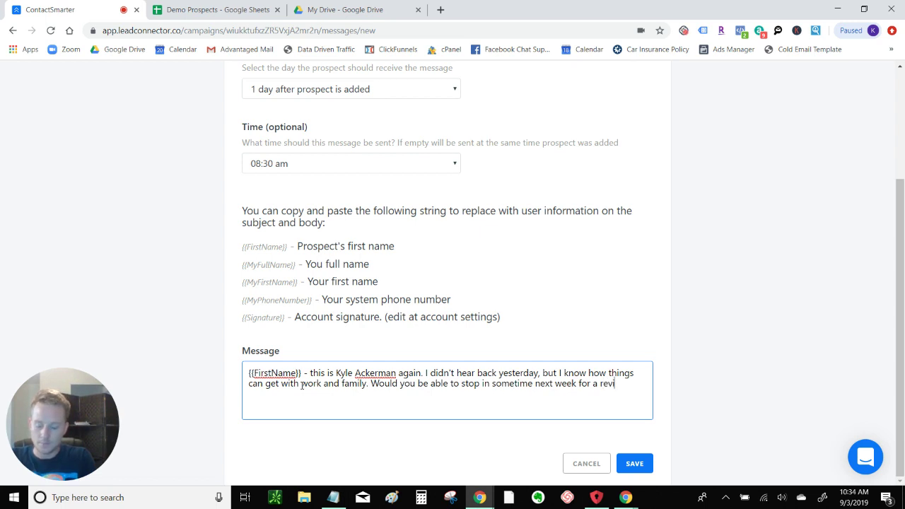
type("ew of your po")
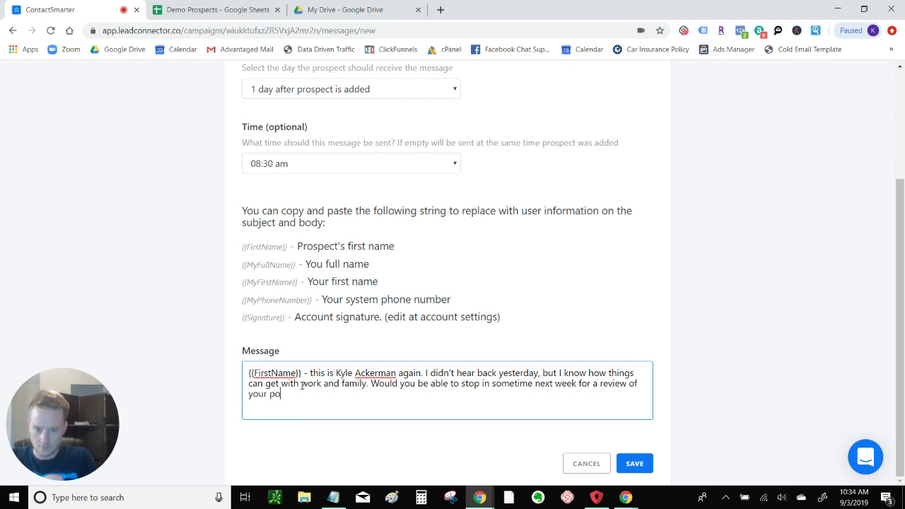
type("licies?")
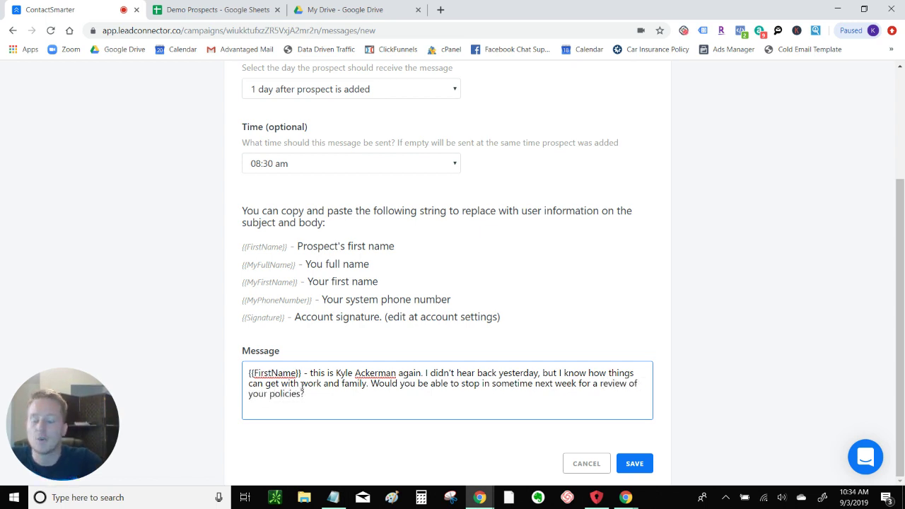
left_click(634, 465)
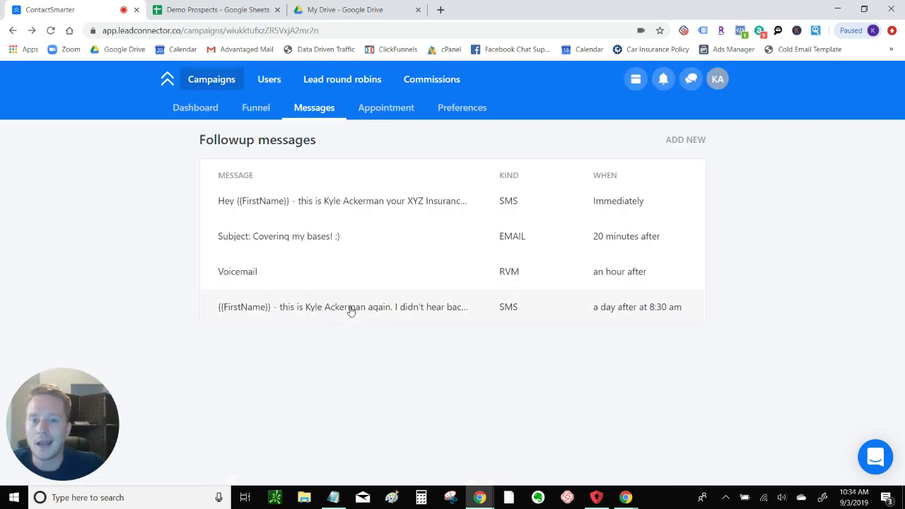
Start a new email follow-up scheduled 1 day after prospect is added at 01:00 pm.
left_click(682, 139)
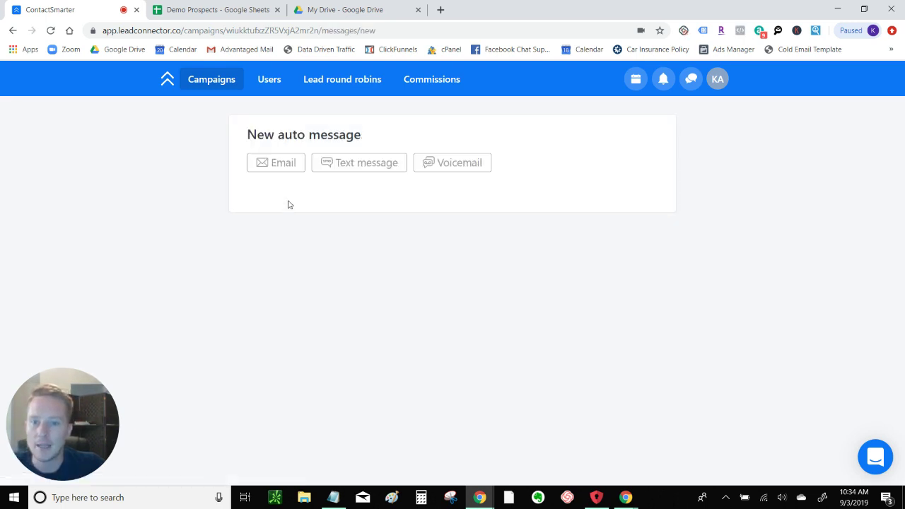
left_click(281, 165)
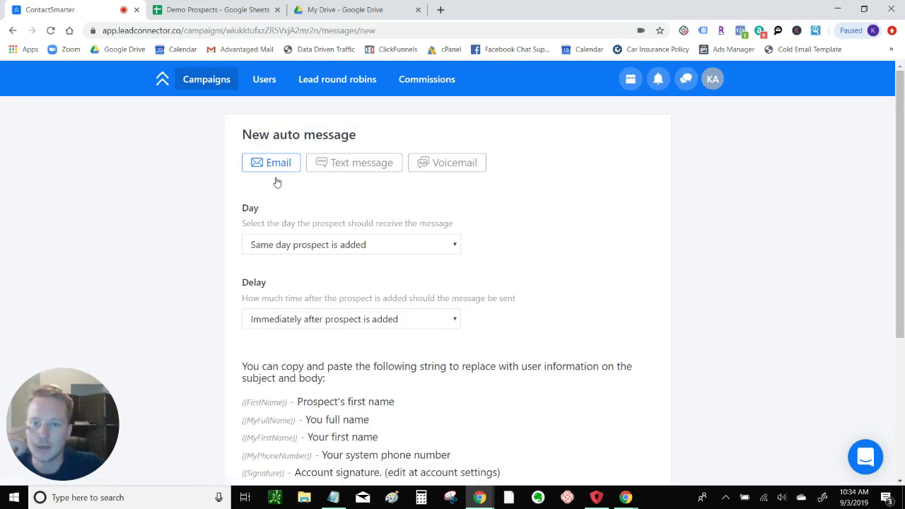
left_click(272, 247)
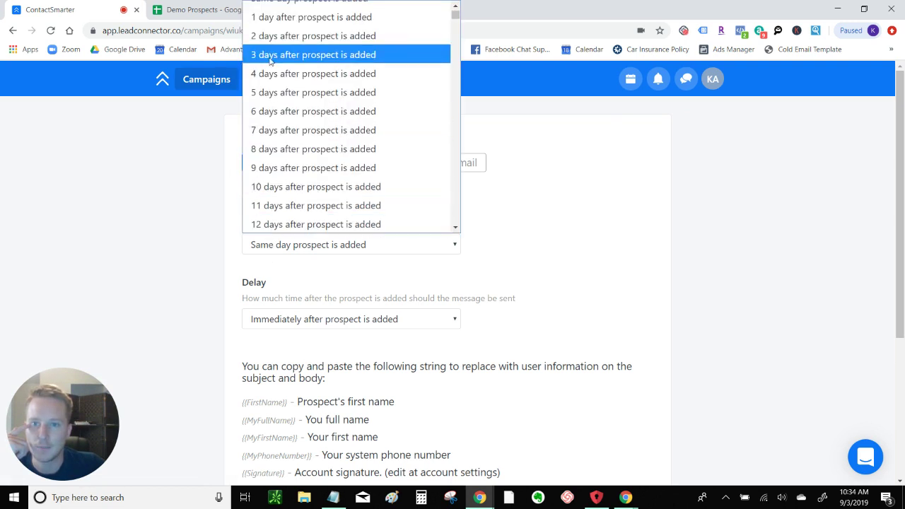
left_click(276, 17)
left_click(295, 322)
scroll(317, 146, "down", 1)
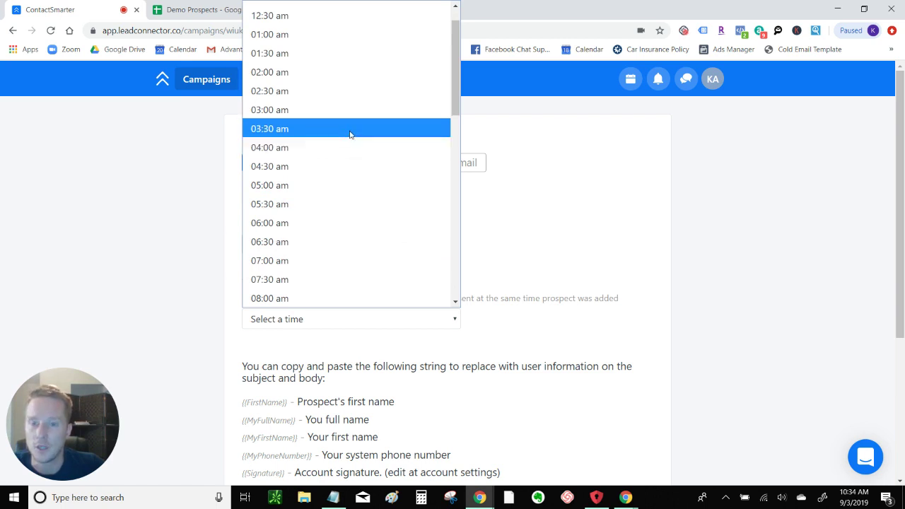
scroll(361, 139, "down", 6)
scroll(363, 140, "up", 2)
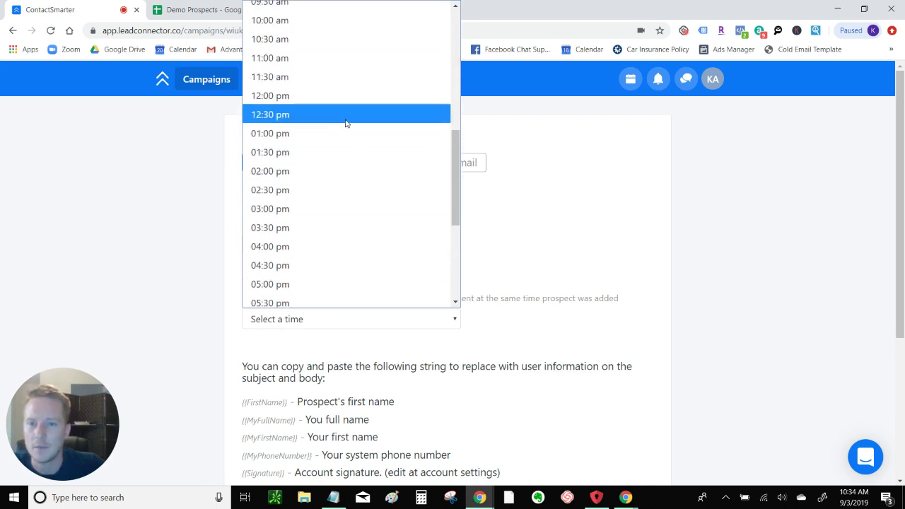
left_click(325, 132)
Fill in "subject line" as the email's subject and "email body" as its message, and save the follow-up.
scroll(161, 246, "down", 3)
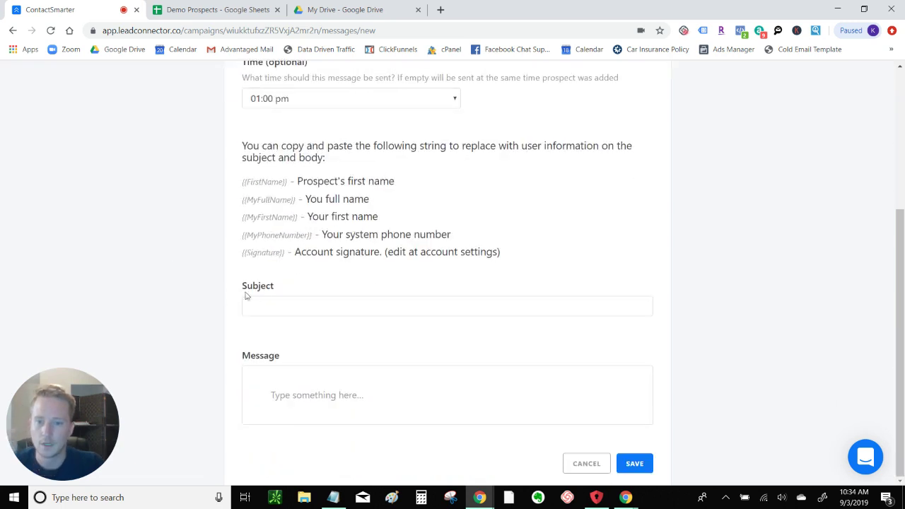
left_click(262, 303)
type("subje")
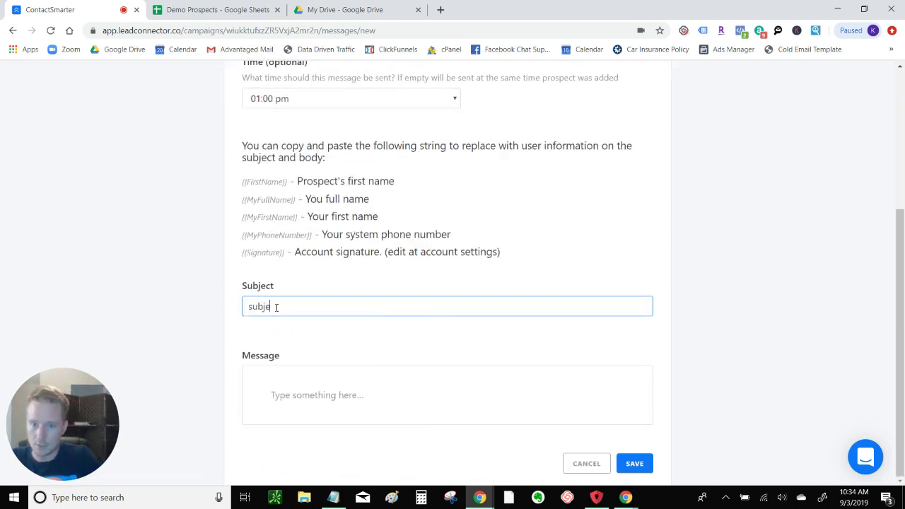
type("ct line")
key("Tab")
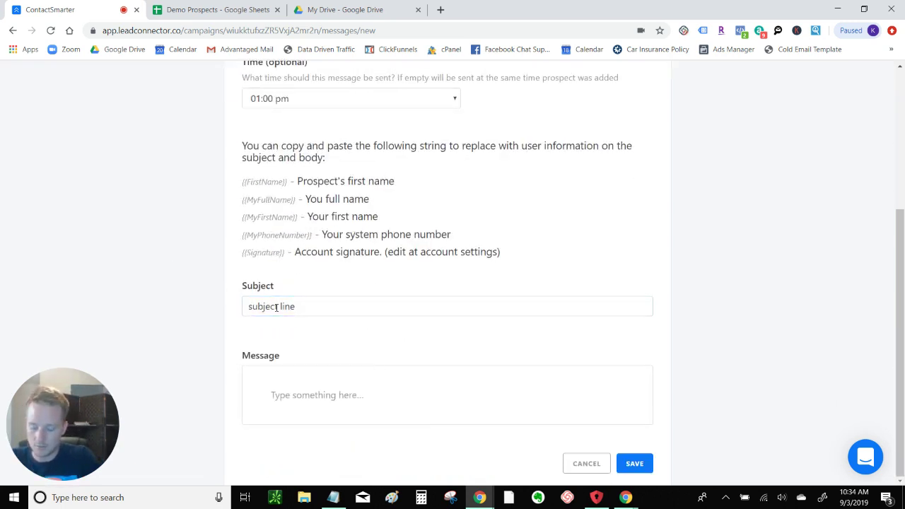
type("email body")
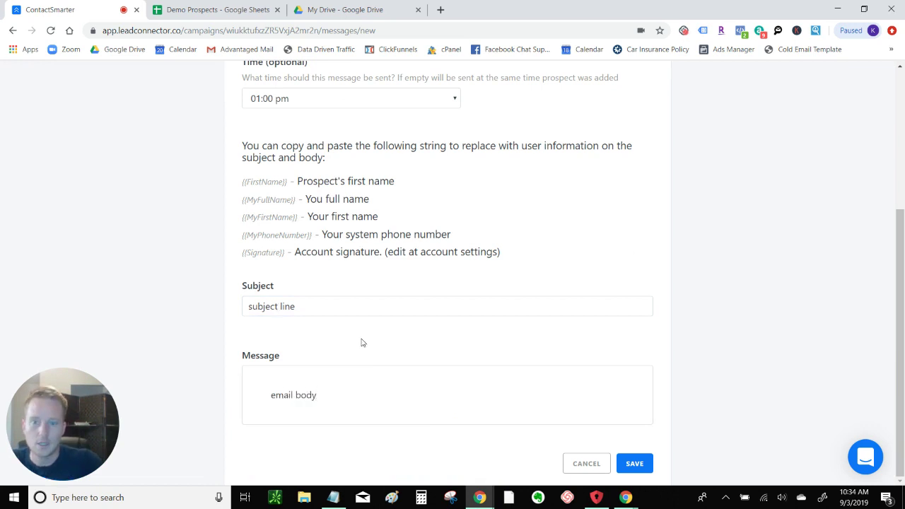
left_click(639, 467)
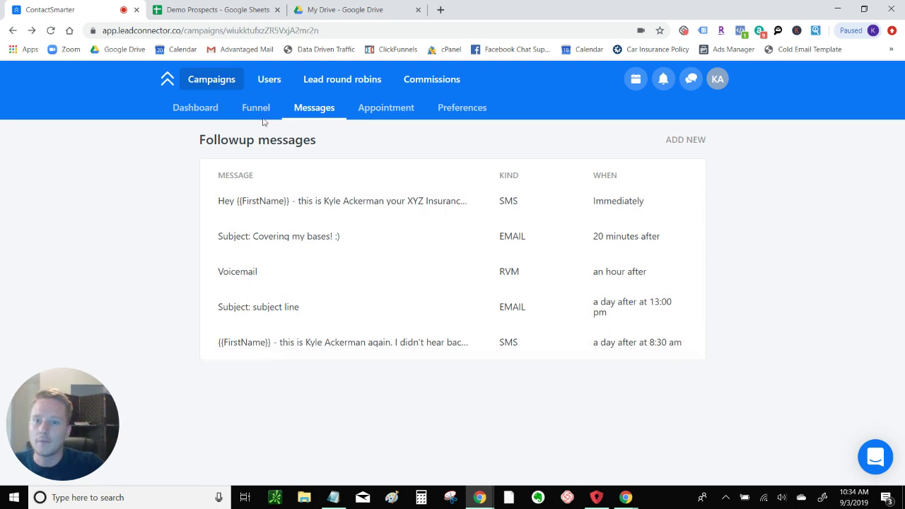
Switch to the Demo Prospects spreadsheet in Google Sheets to view the prospect list.
left_click(205, 9)
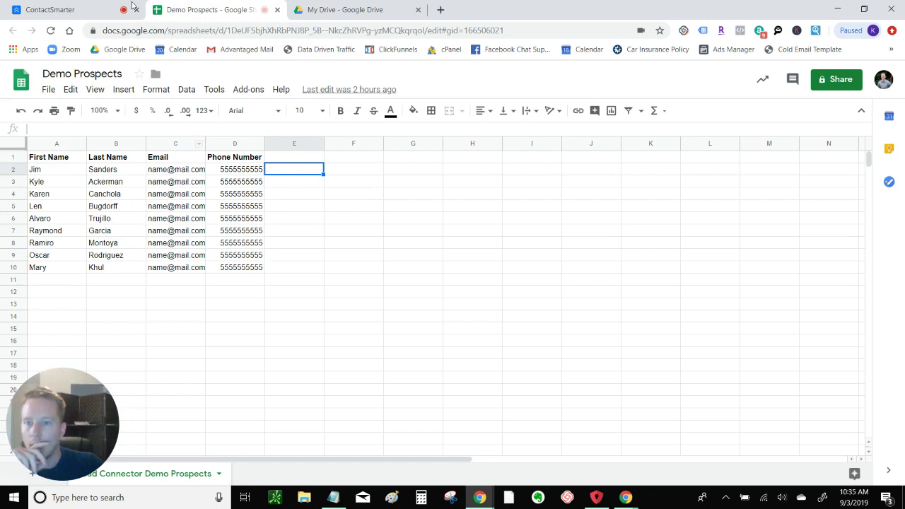
Switch back to LeadConnector and start importing prospects from a CSV file.
left_click(64, 9)
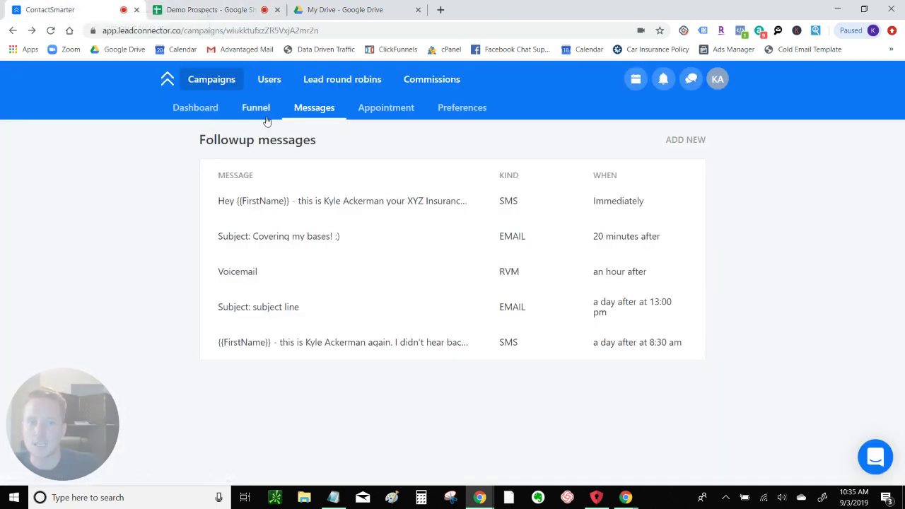
left_click(164, 82)
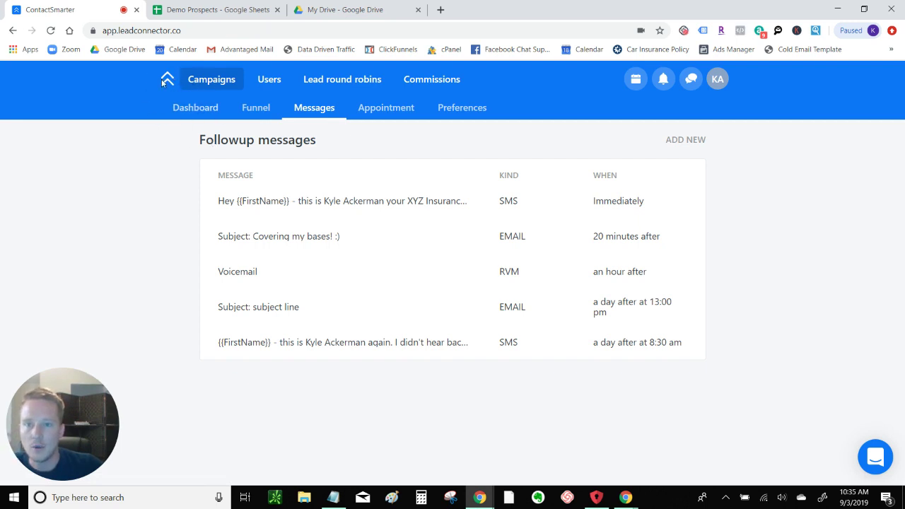
left_click(695, 192)
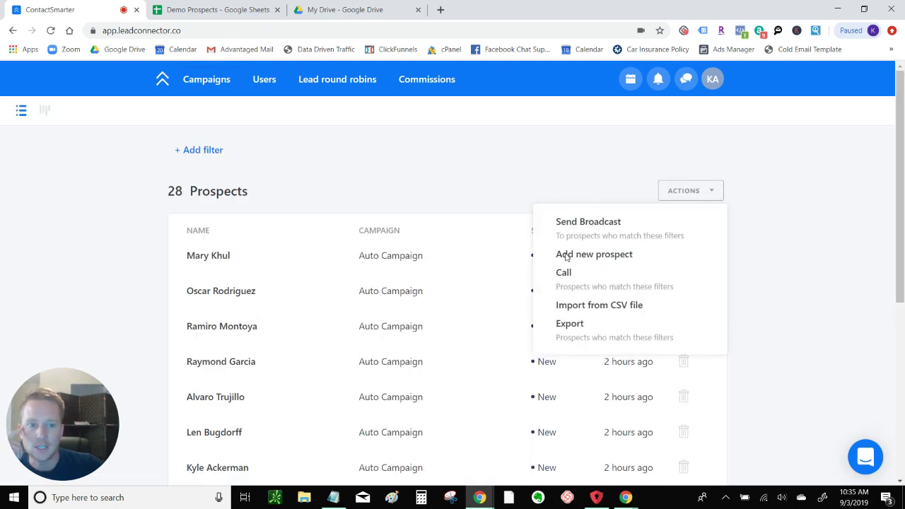
left_click(587, 306)
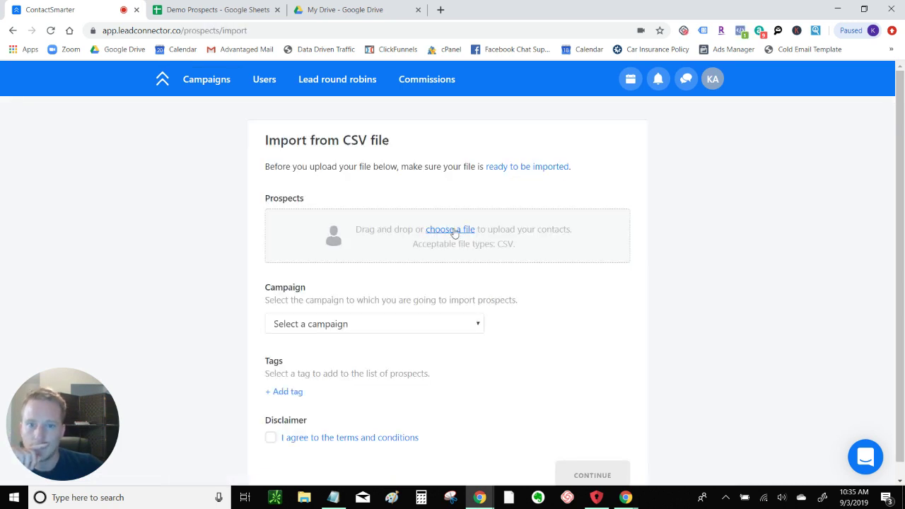
Choose "Lead Connector Demo Prospects 2.0.csv" from the Downloads folder as the prospects file to upload.
left_click(420, 237)
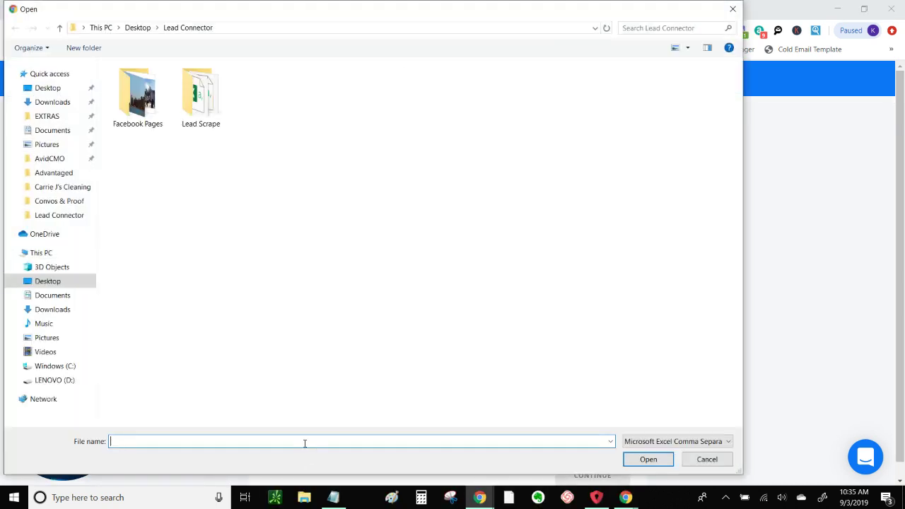
type("demo")
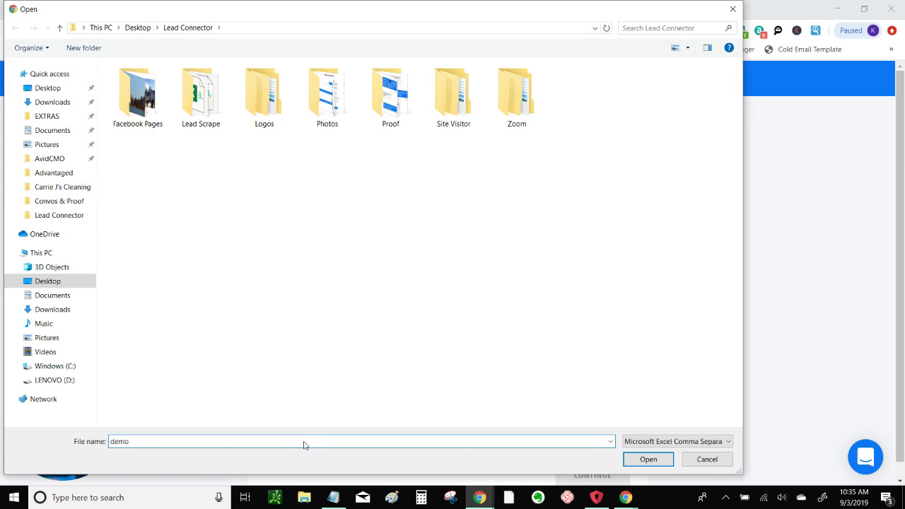
left_click(52, 130)
double_click(152, 440)
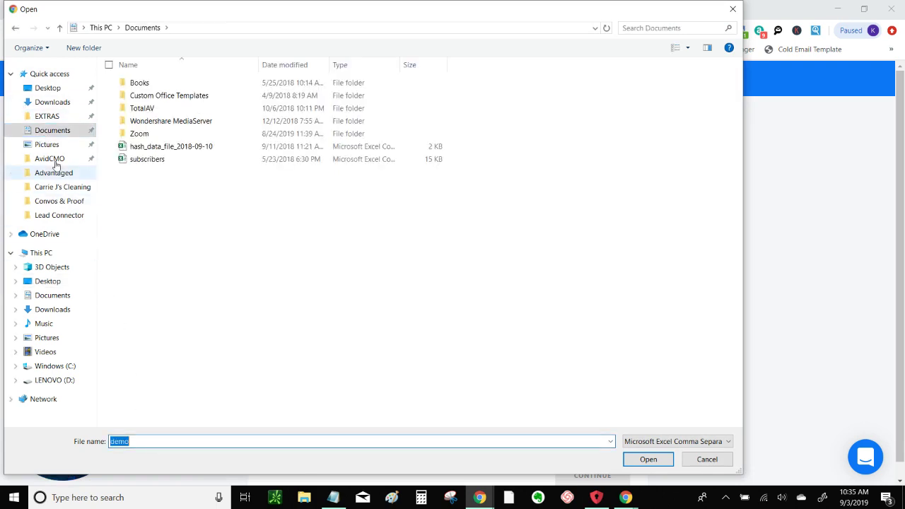
left_click(45, 103)
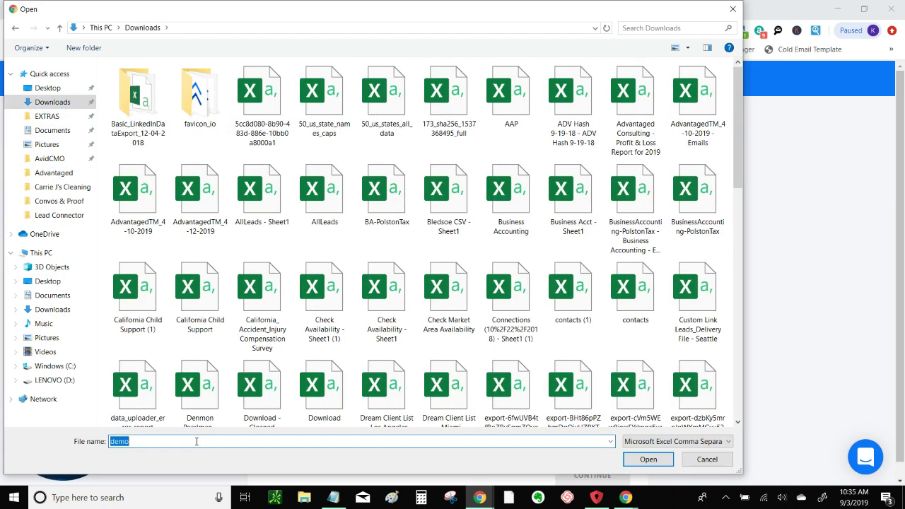
type("lea")
key("Down")
key("Return")
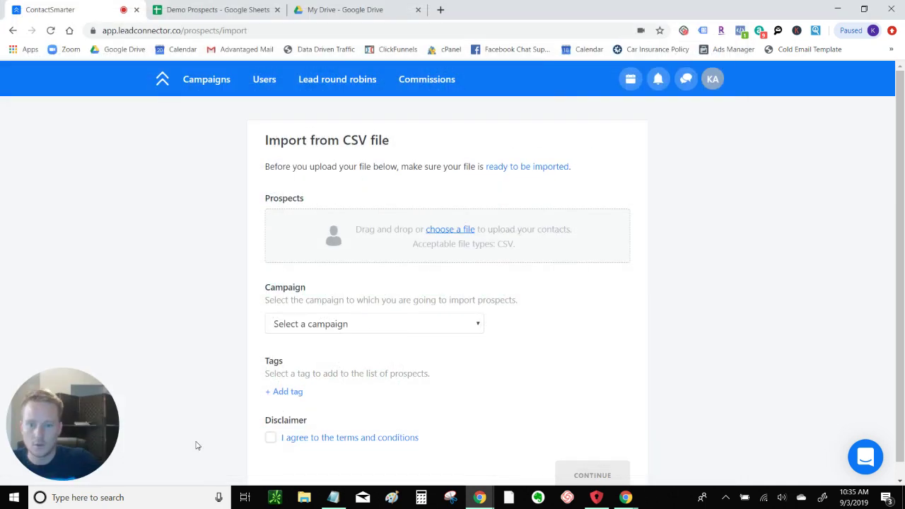
Assign the import to the "Annual Financial Reviews (September)" campaign and agree to the terms and conditions.
left_click(294, 325)
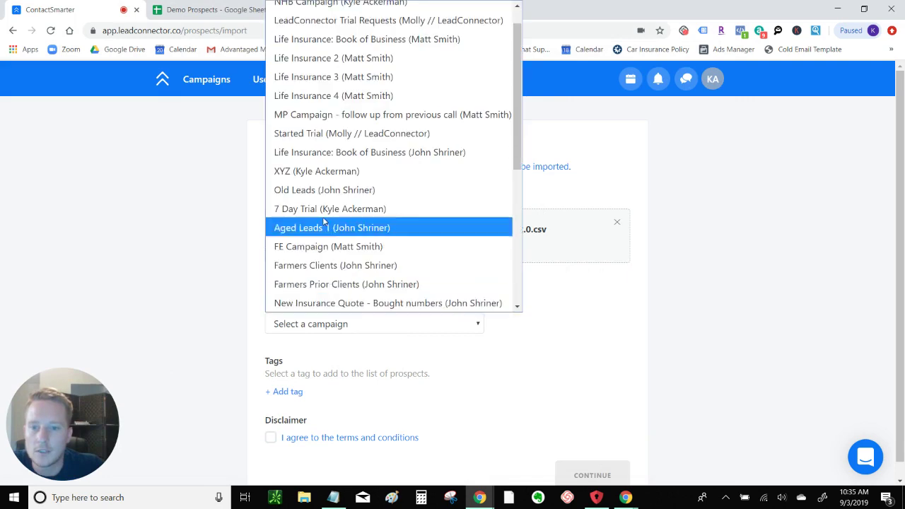
scroll(396, 205, "down", 5)
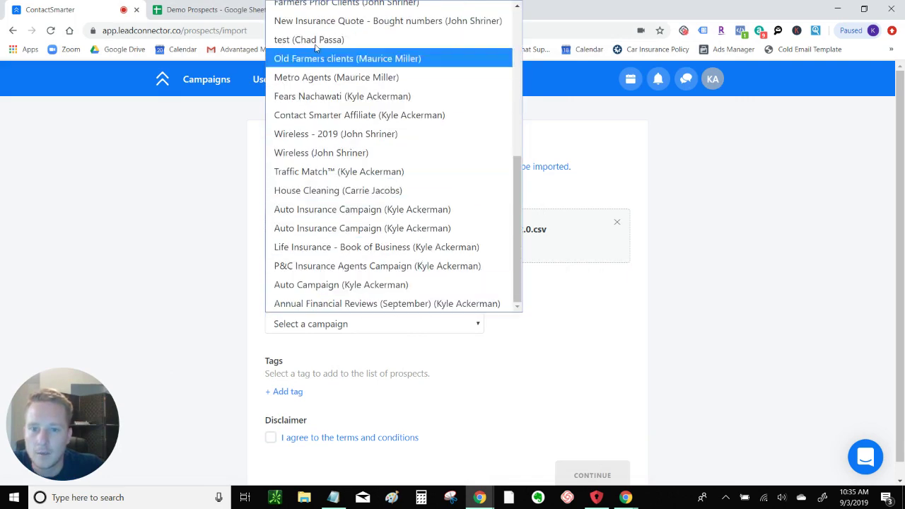
left_click(411, 304)
scroll(256, 322, "down", 1)
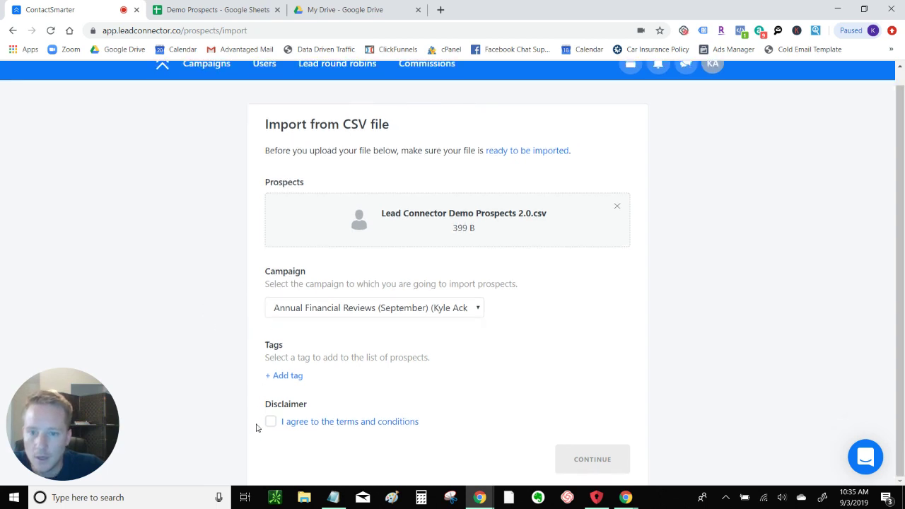
left_click(269, 422)
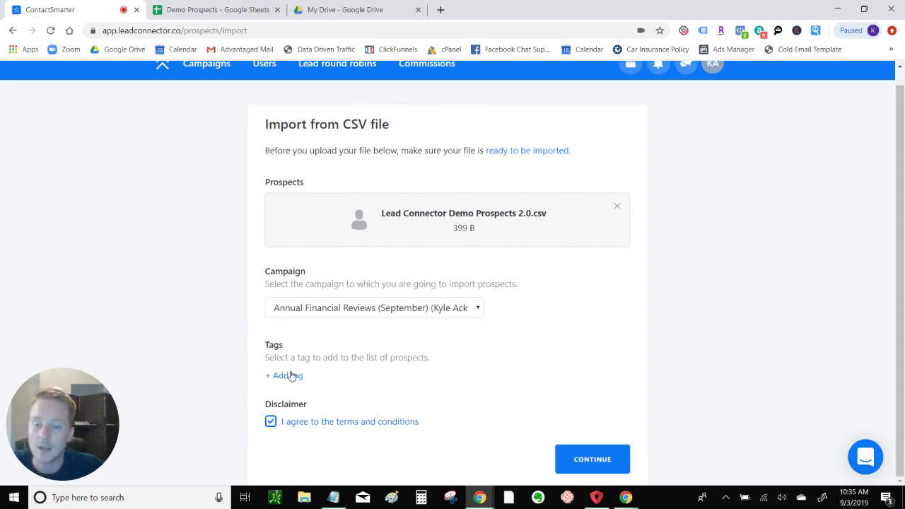
Create the tag "September 2019 - AFR" for the imported prospects and continue to the column mapping.
left_click(292, 376)
left_click(300, 382)
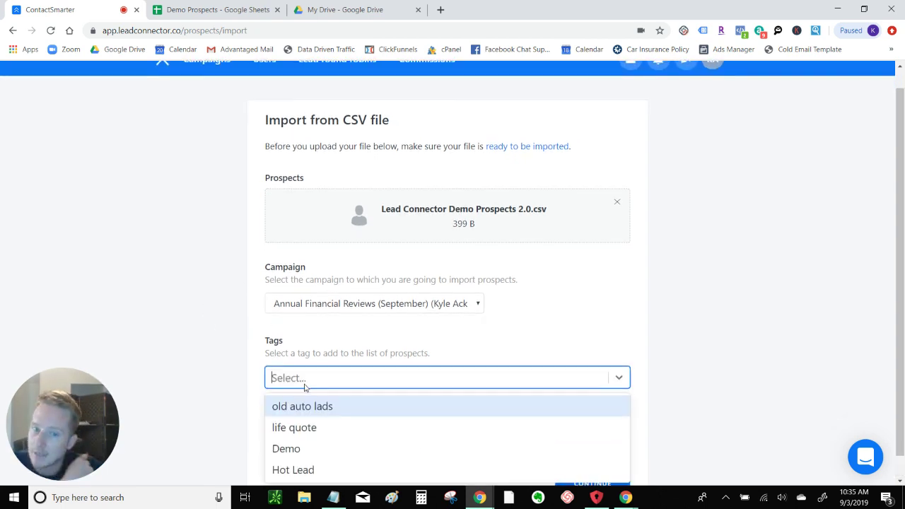
type("September")
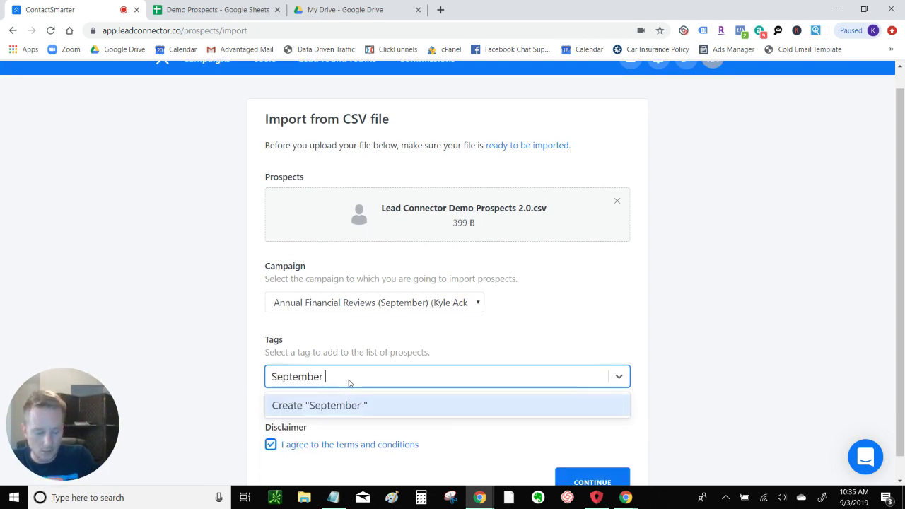
type(" 2019 - ")
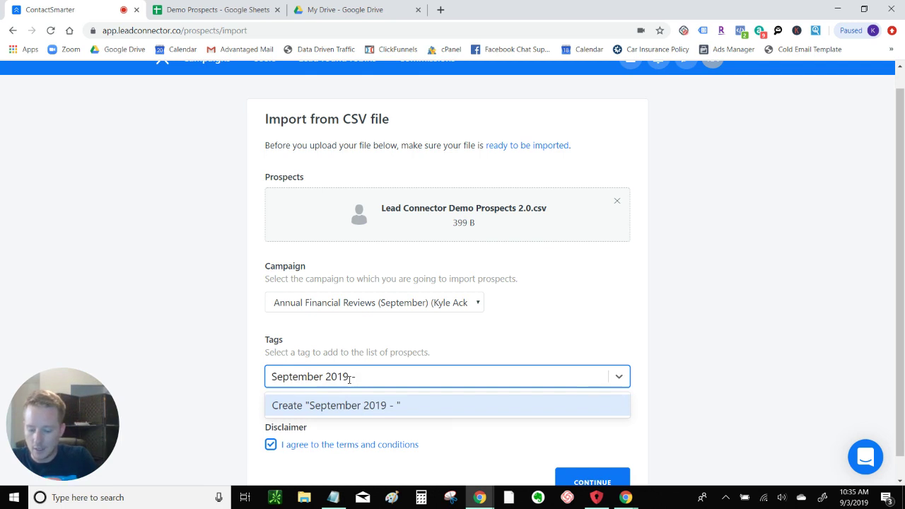
type("AFR")
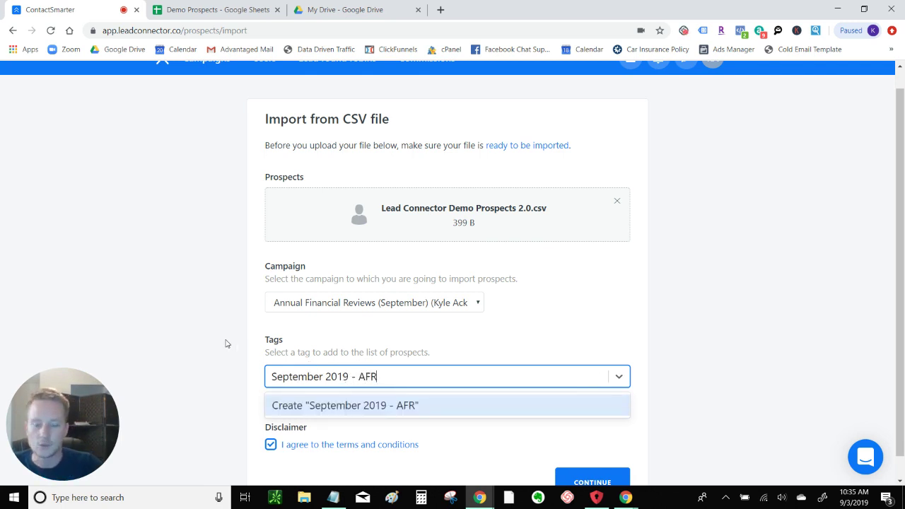
left_click(296, 409)
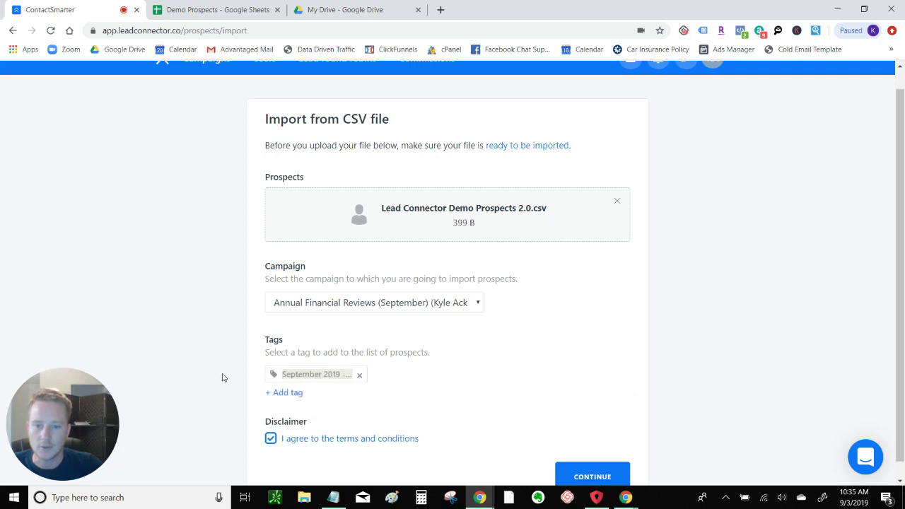
left_click(593, 477)
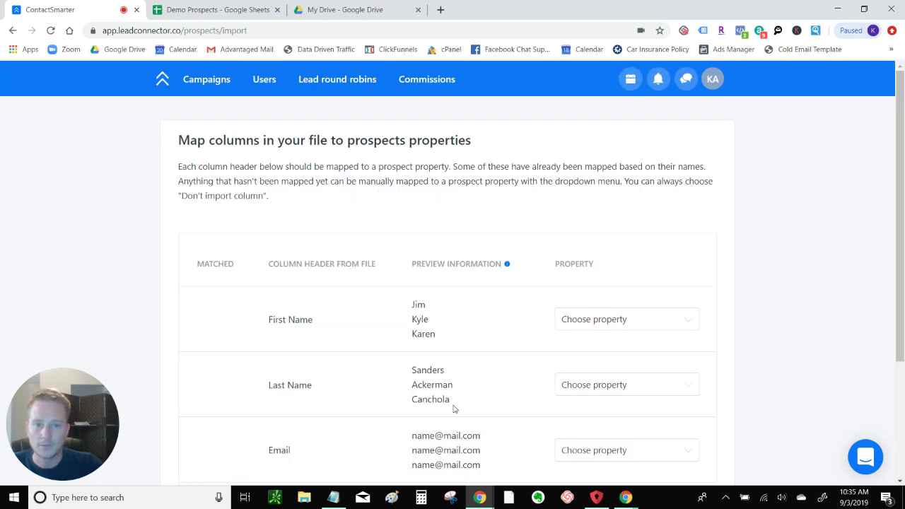
Map the file's First Name, Last Name, Email and Phone Number columns to the prospect properties of the same names.
scroll(226, 245, "down", 2)
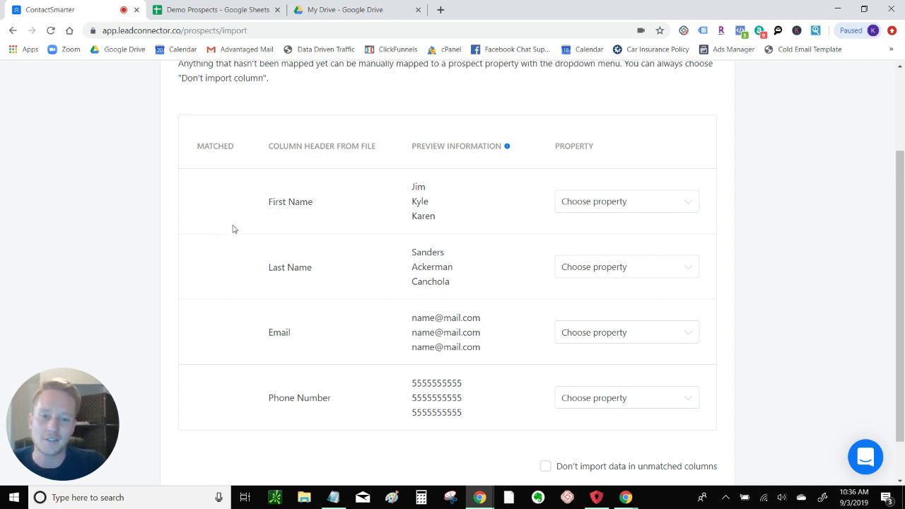
left_click(636, 202)
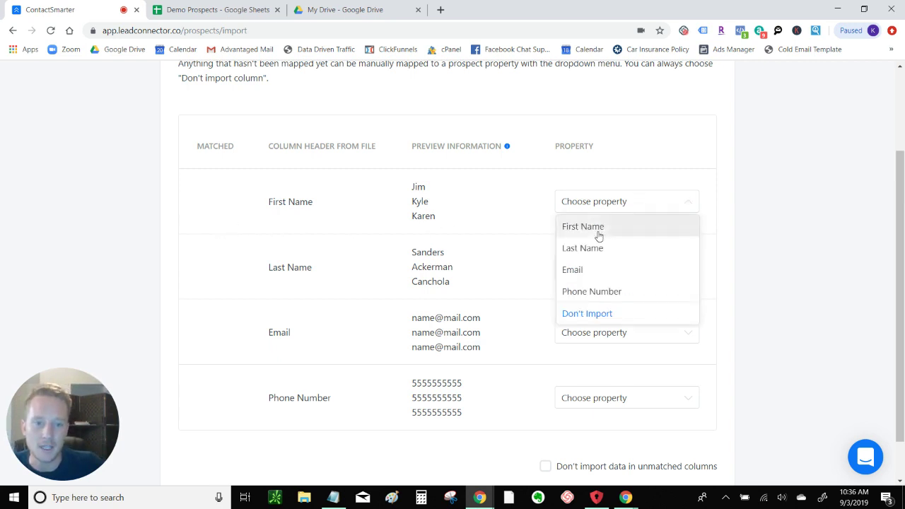
left_click(599, 228)
left_click(598, 269)
left_click(583, 316)
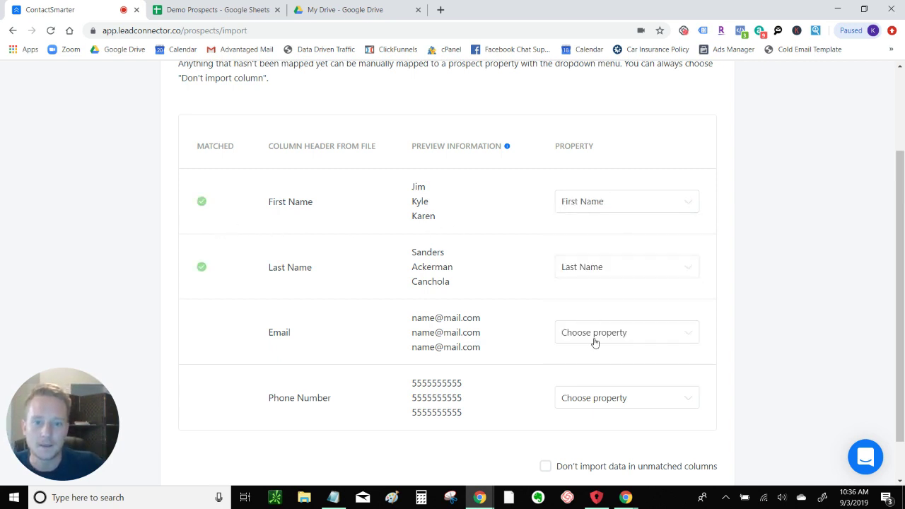
left_click(593, 338)
left_click(583, 400)
left_click(587, 408)
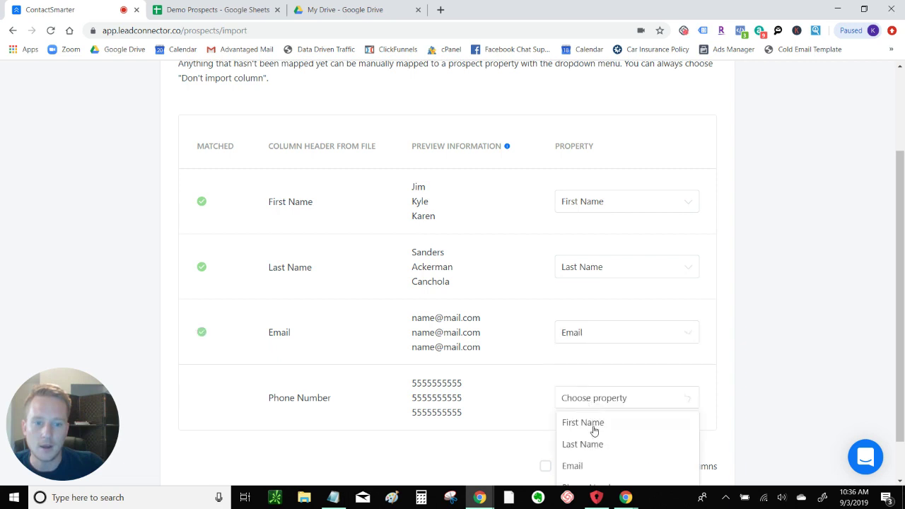
scroll(526, 325, "down", 1)
left_click(581, 436)
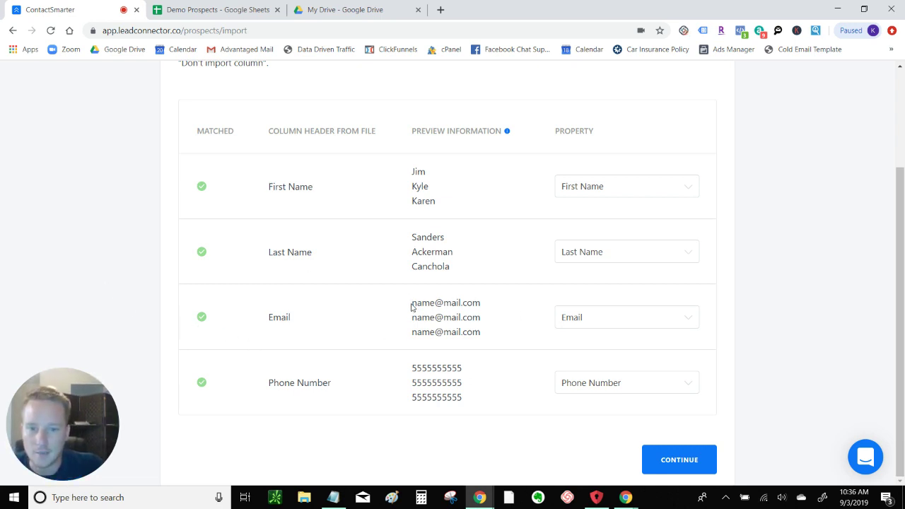
Set the Email and Phone Number columns to Don't Import, skip data in unmatched columns, and run the import.
left_click_drag(412, 302, 478, 302)
left_click(505, 320)
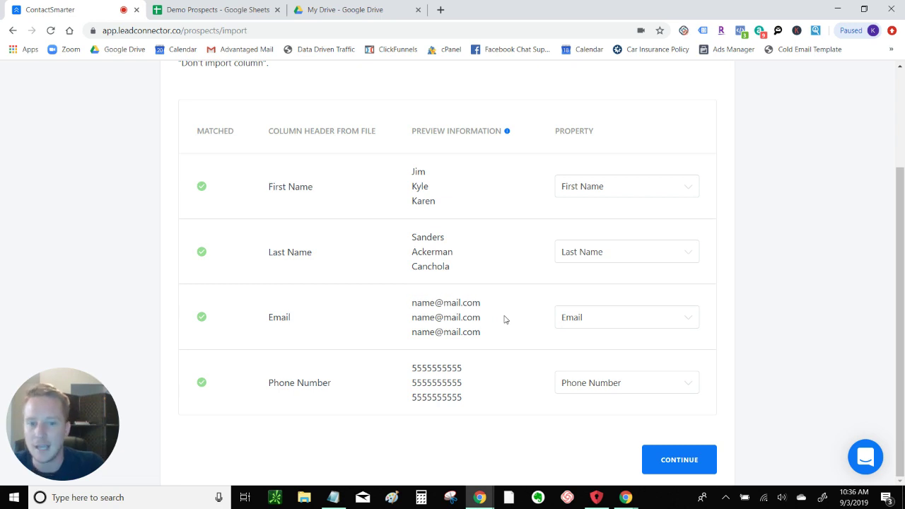
left_click(577, 320)
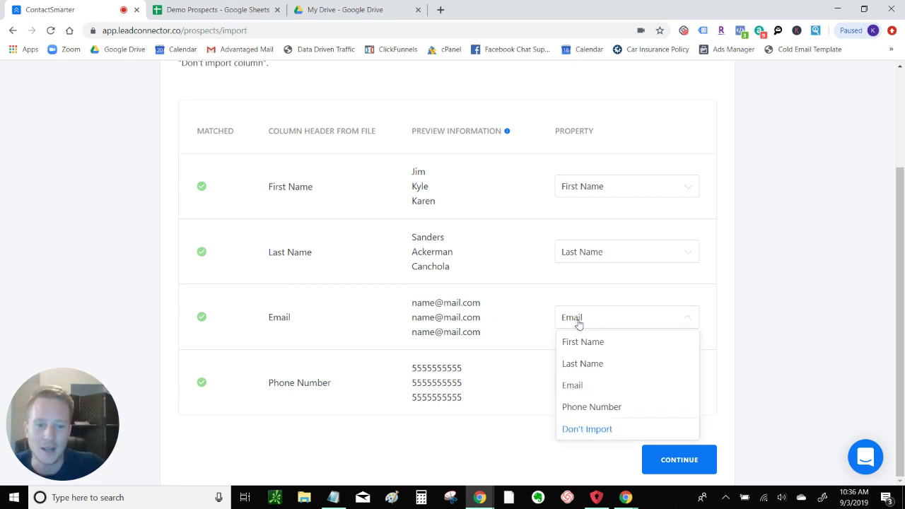
left_click(586, 430)
left_click(566, 347)
left_click(572, 459)
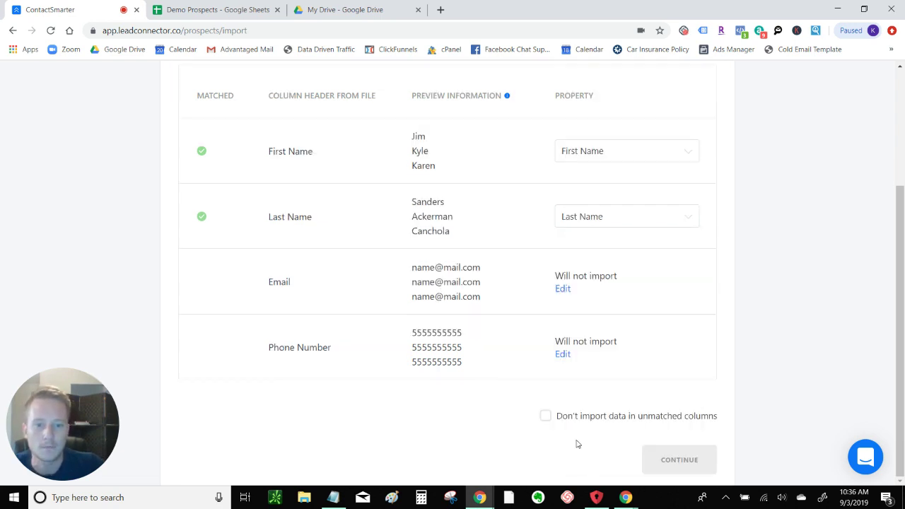
left_click(546, 420)
left_click(672, 468)
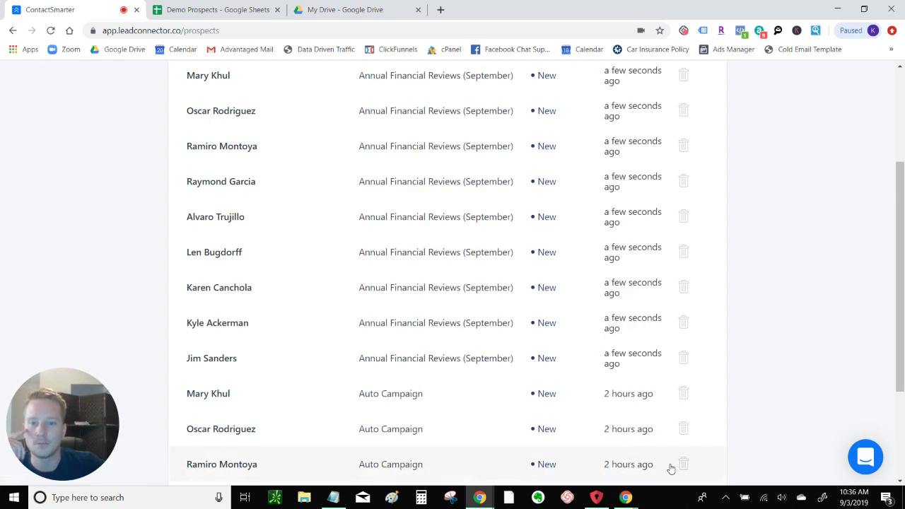
Look through the newly imported prospects and open the conversation of the eighth one in the list.
scroll(317, 264, "up", 3)
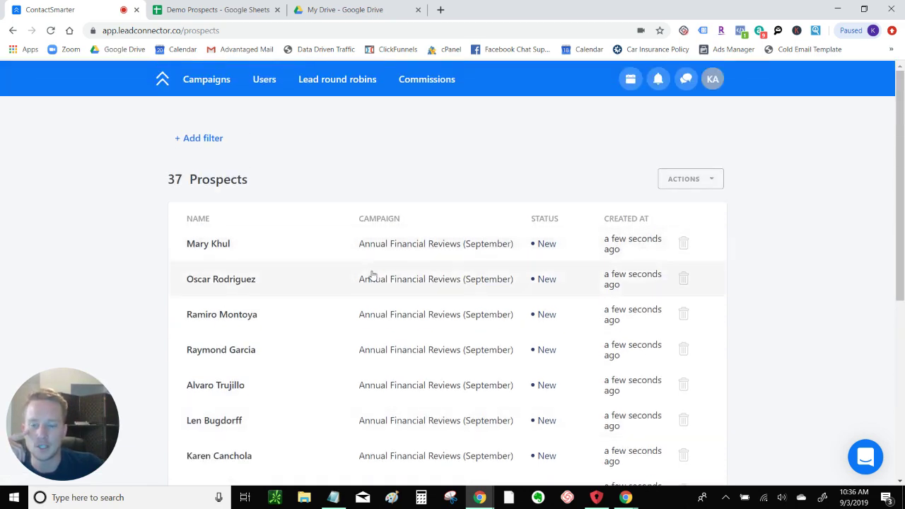
scroll(209, 244, "down", 1)
scroll(210, 243, "down", 1)
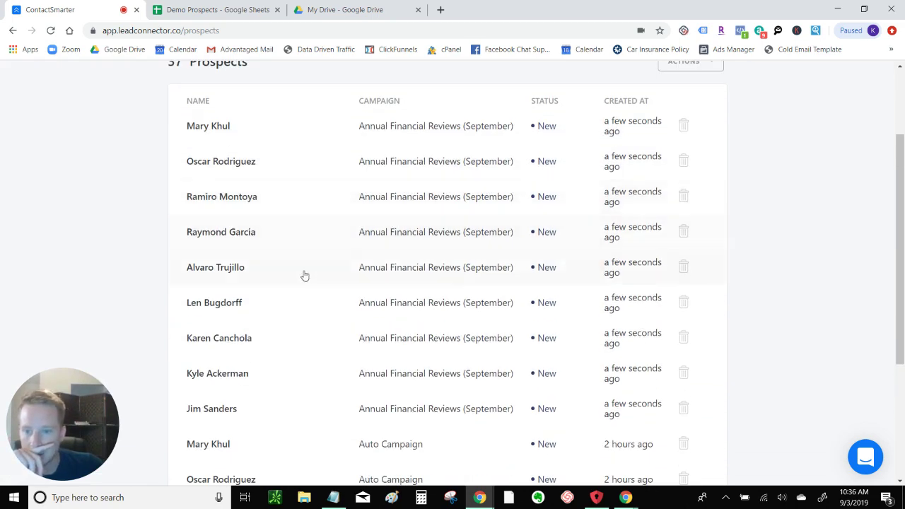
left_click(224, 374)
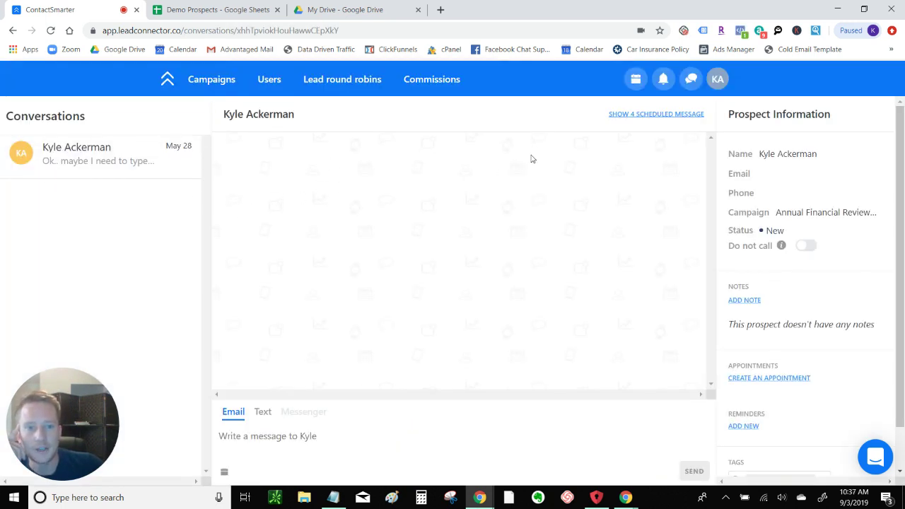
Show and read through the prospect's scheduled follow-up messages, and switch the message composer to Text.
left_click(637, 115)
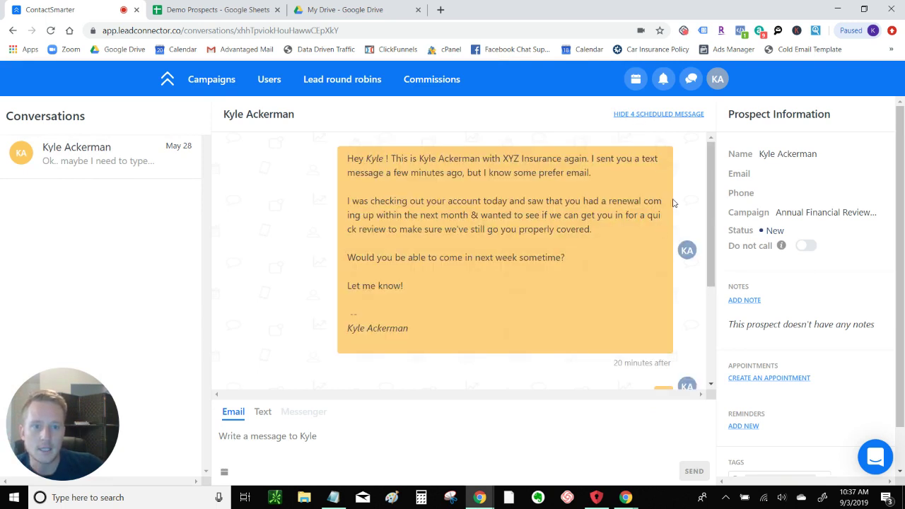
scroll(539, 201, "down", 3)
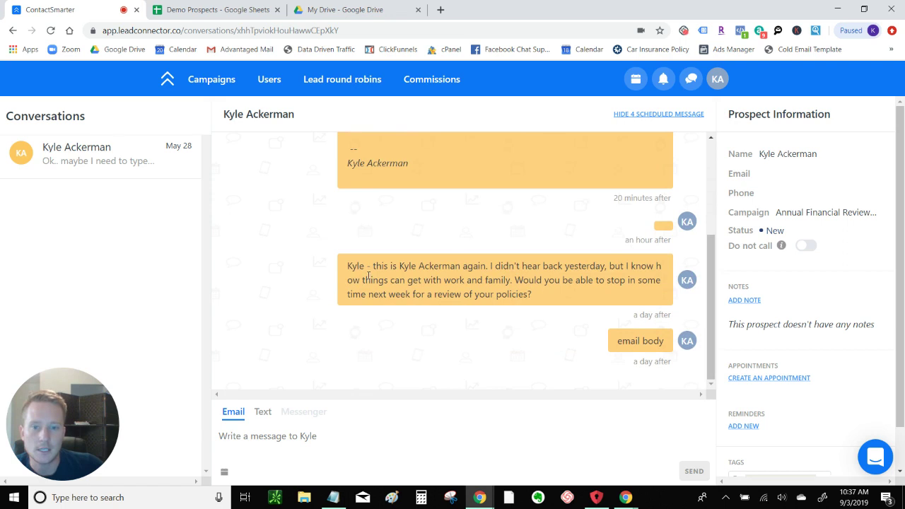
scroll(554, 286, "up", 3)
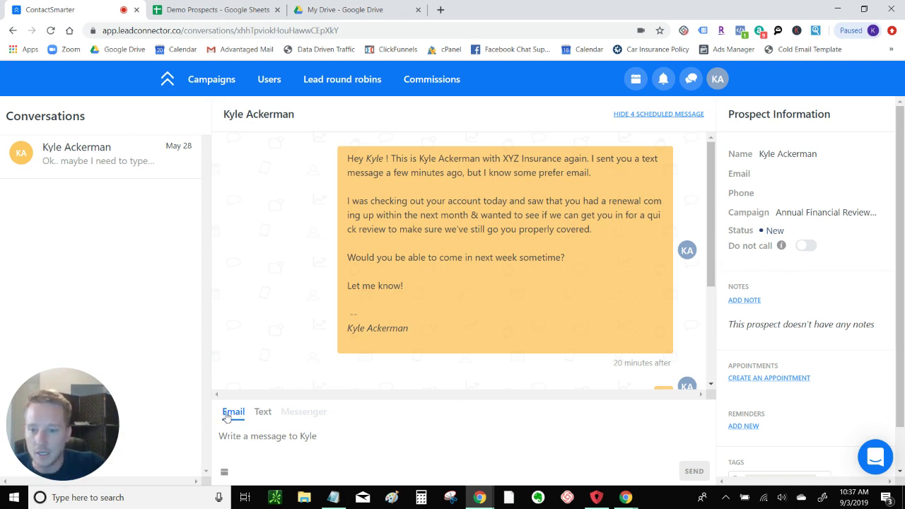
left_click(262, 414)
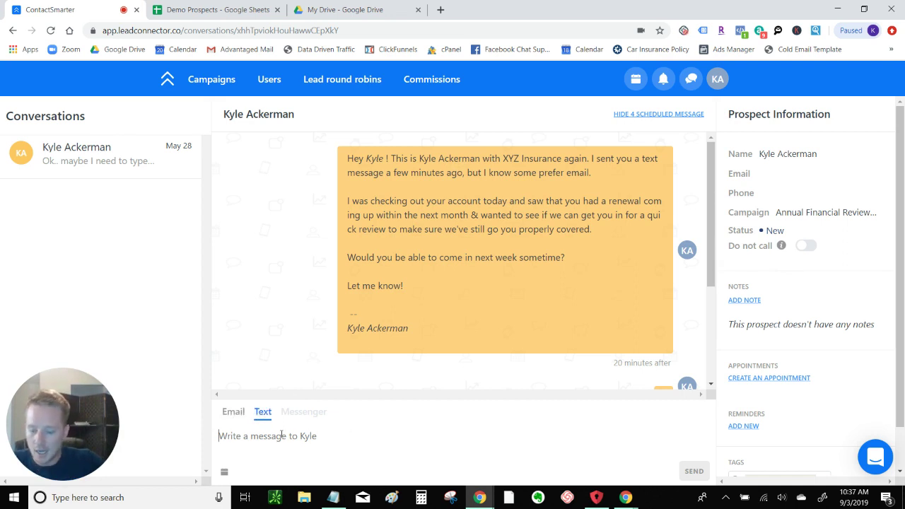
type("jfekwh")
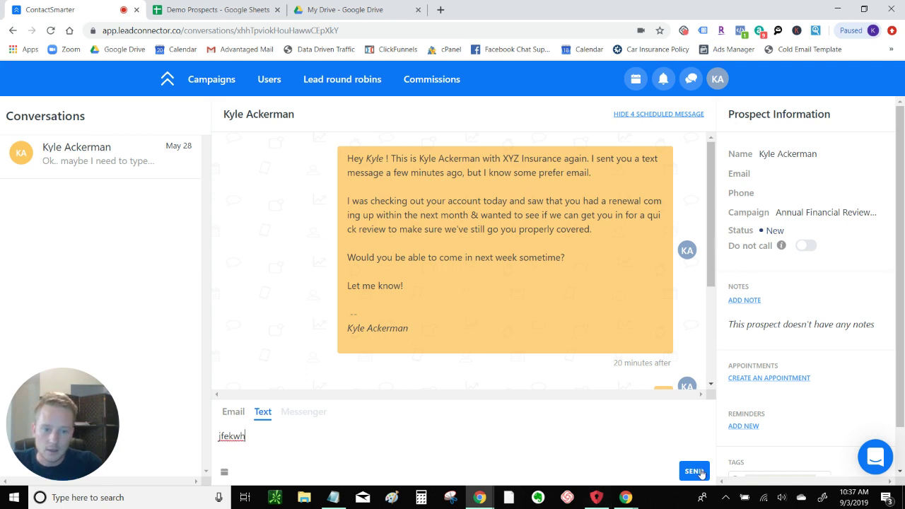
key("ctrl+a")
key("BackSpace")
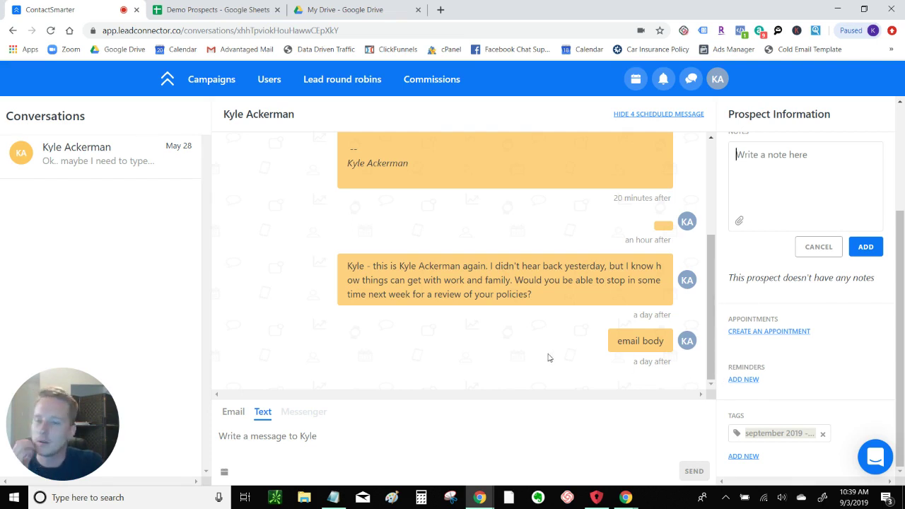
Start a new reminder for the prospect and schedule it for Sep 12, 2019 at 9:30 am.
left_click(743, 380)
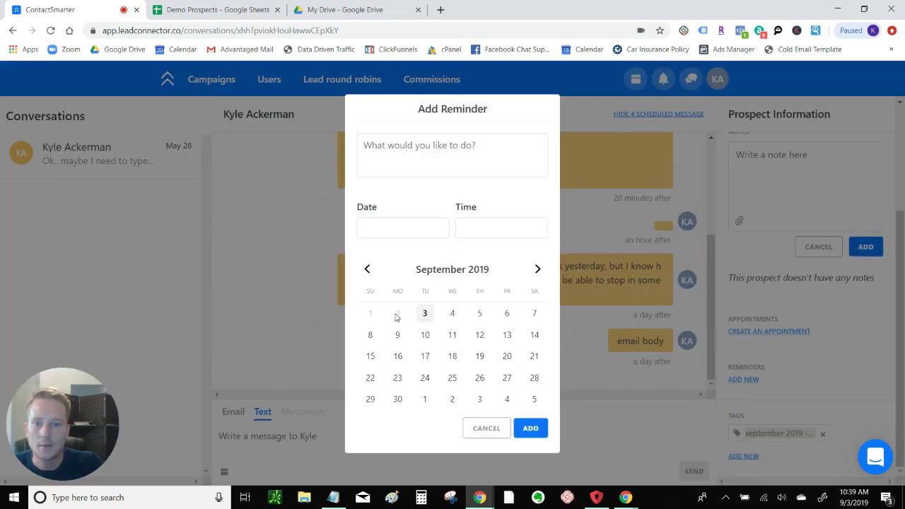
left_click(480, 336)
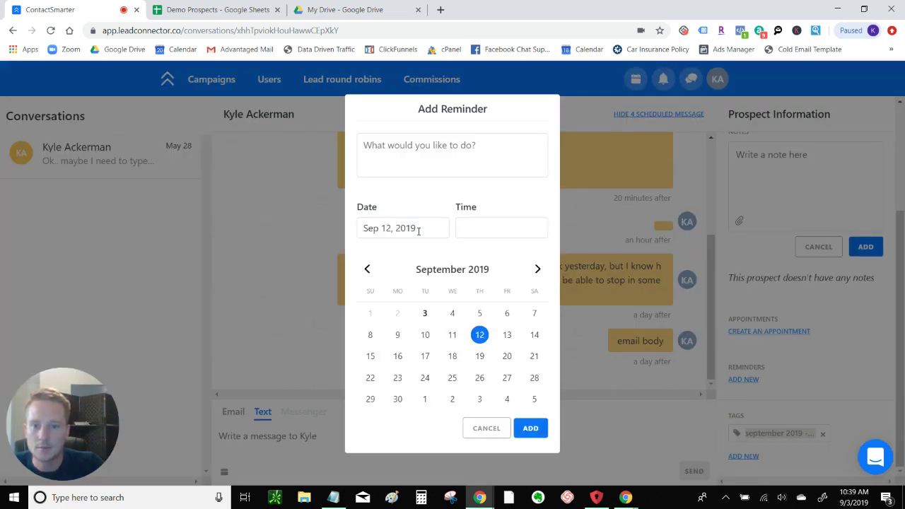
left_click(480, 224)
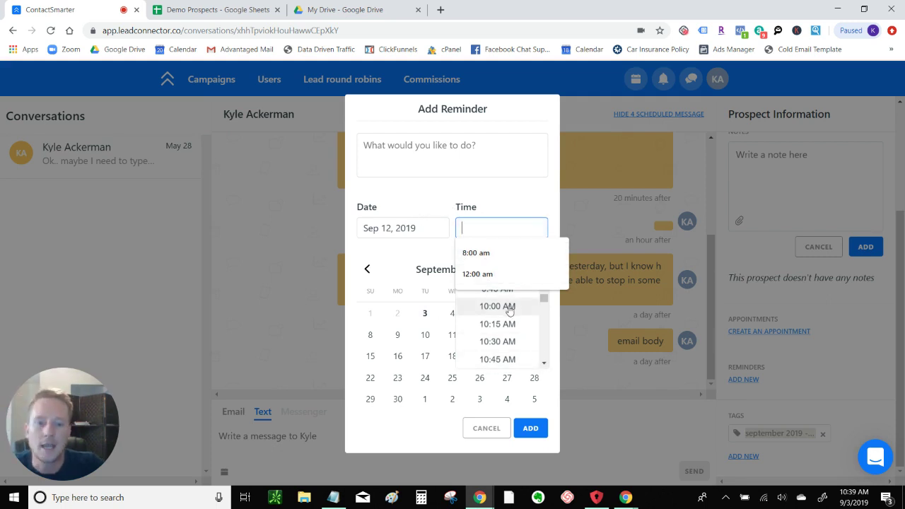
scroll(508, 316, "up", 2)
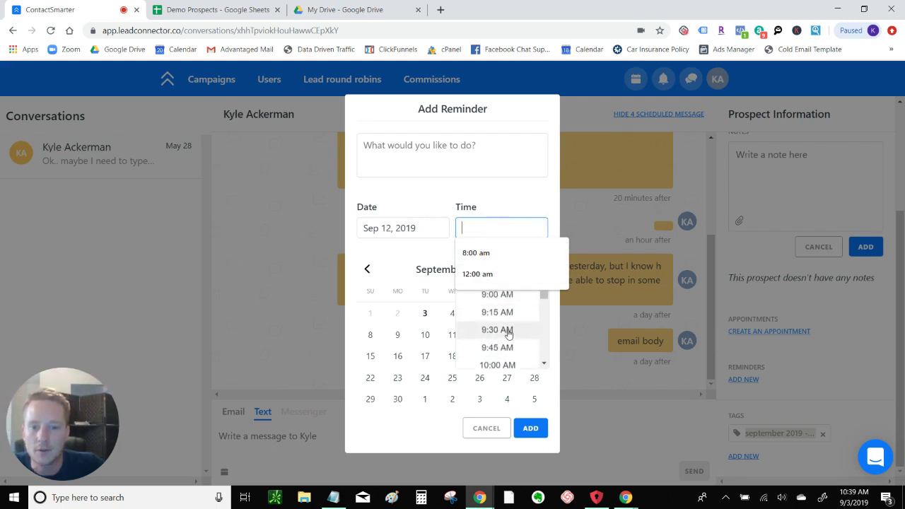
left_click(506, 330)
Describe the reminder as "Insurance Review with" followed by the prospect's full name, and add it to the prospect.
left_click(406, 158)
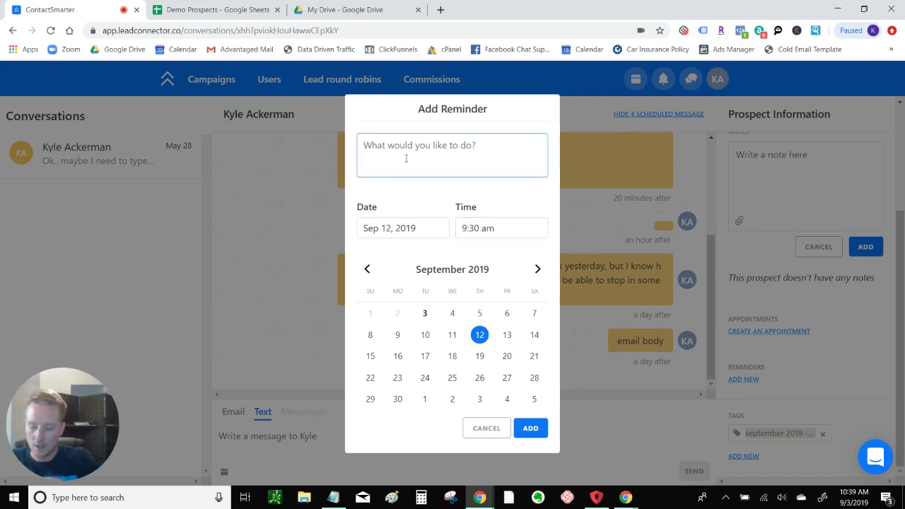
type("Finan")
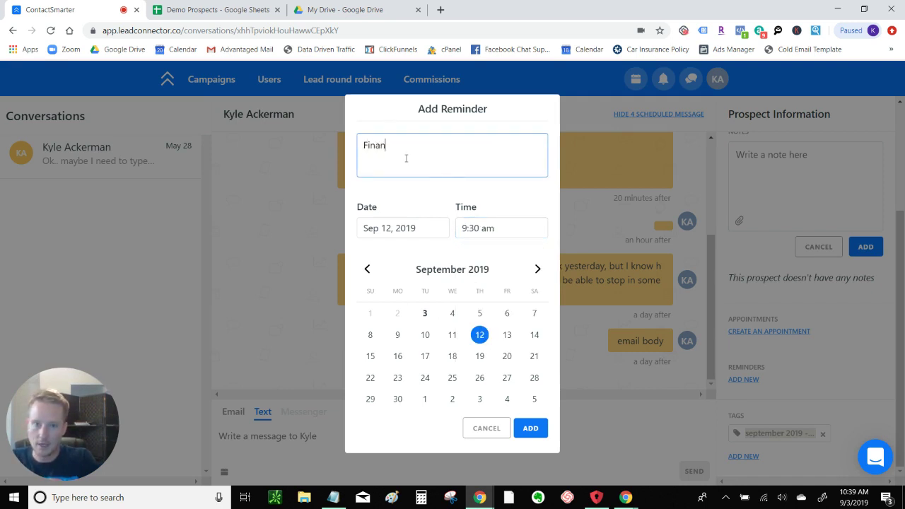
type("cial")
key("ctrl+a")
type("Insura")
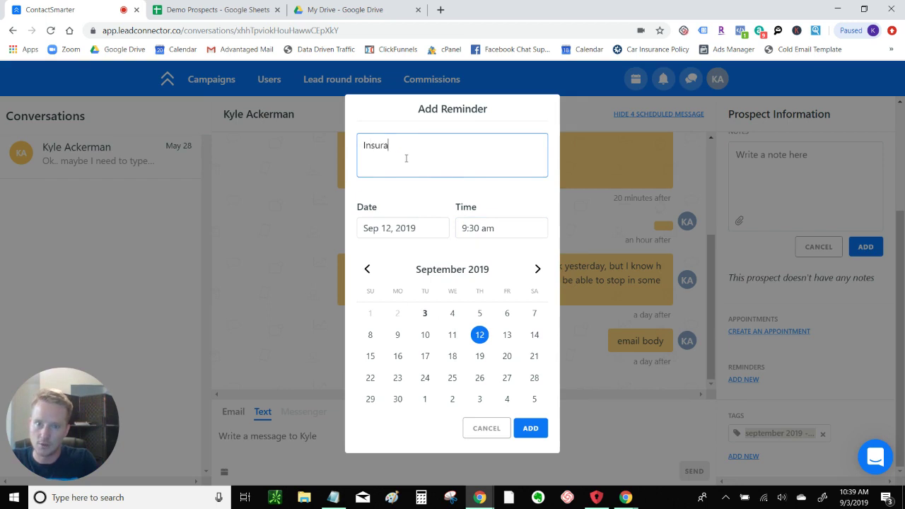
type("nce Re")
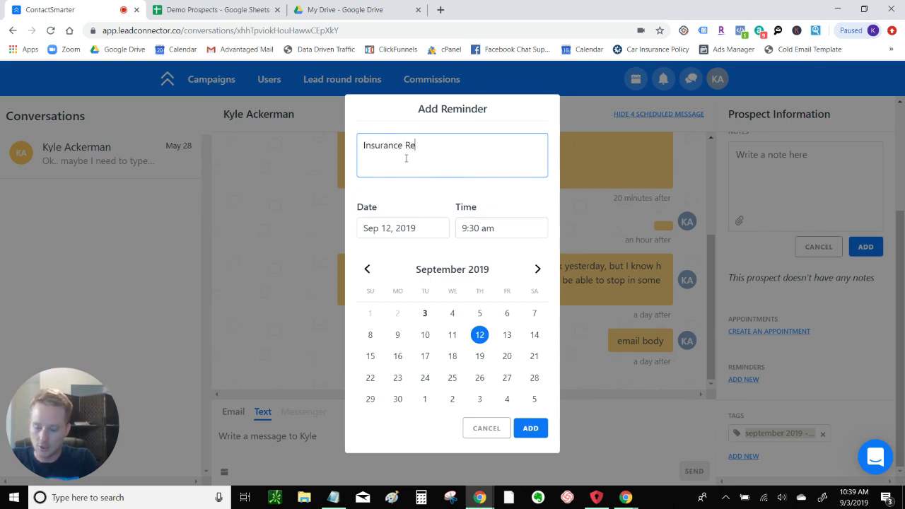
type("view with Kyle c")
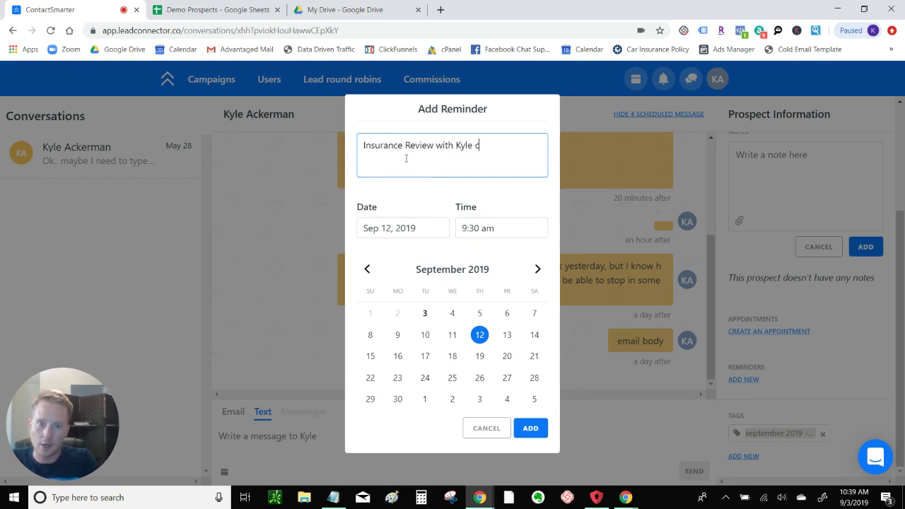
key("BackSpace")
type("Ackerman")
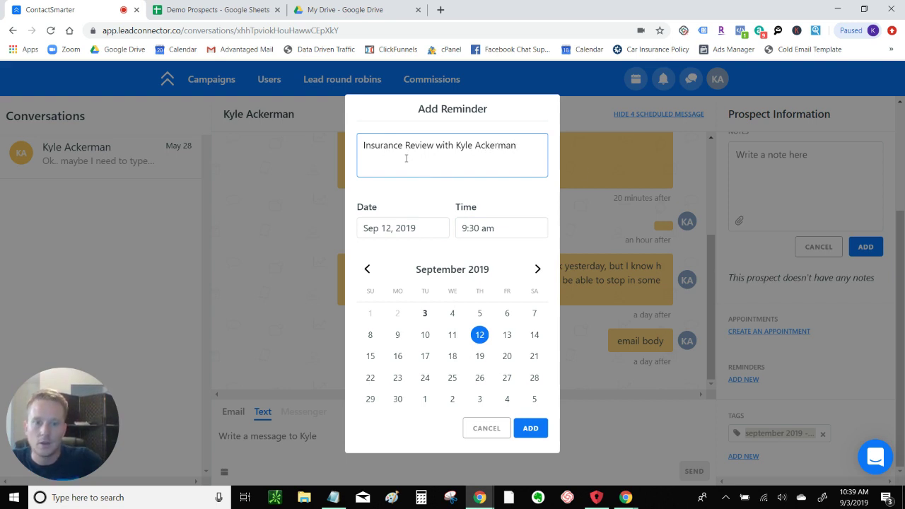
left_click(528, 429)
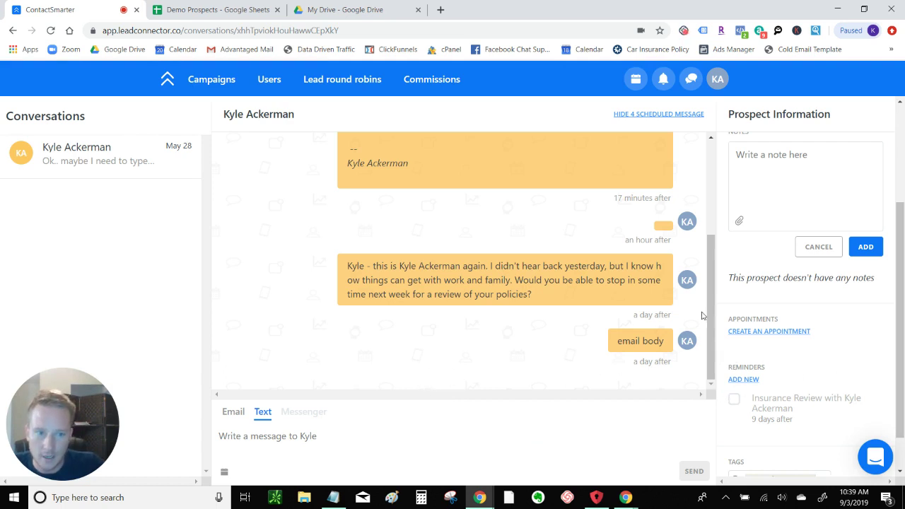
Review the sharing options and dashboard of the Annual Financial Reviews (September) campaign, and return to the overall prospect list.
scroll(771, 264, "up", 3)
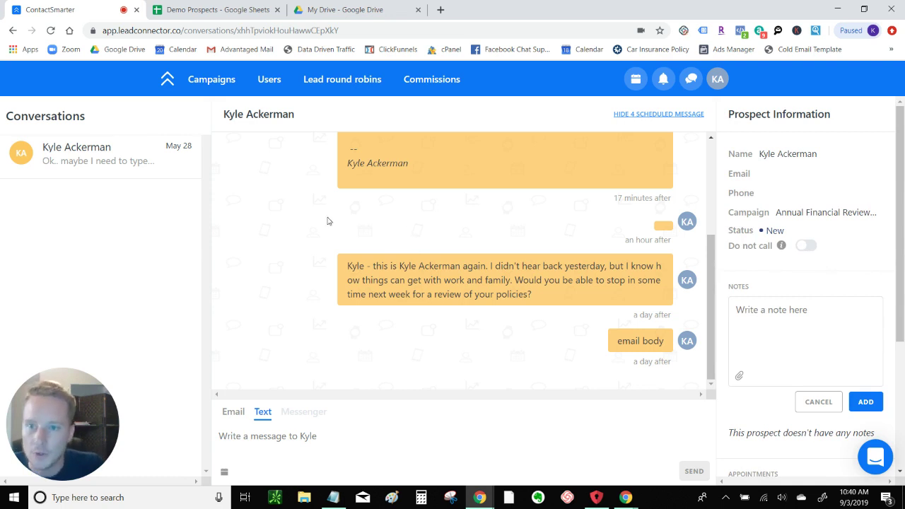
left_click(221, 84)
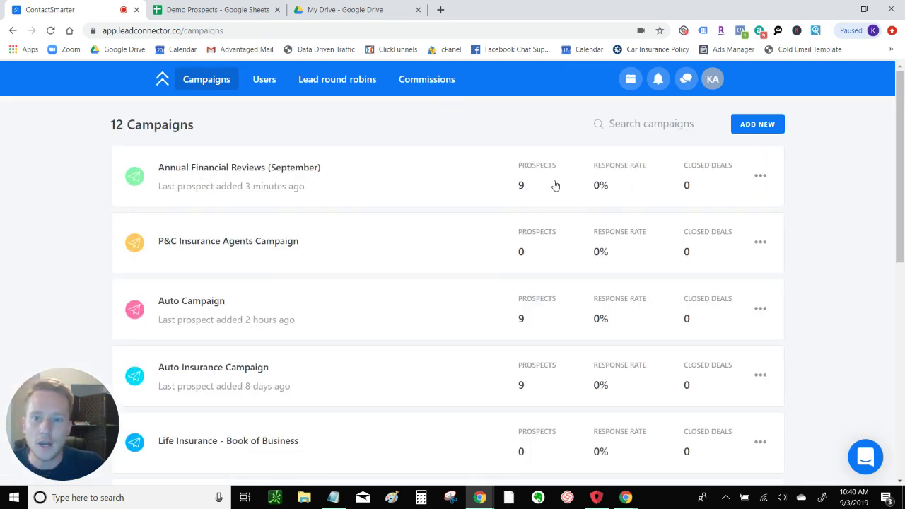
left_click(759, 176)
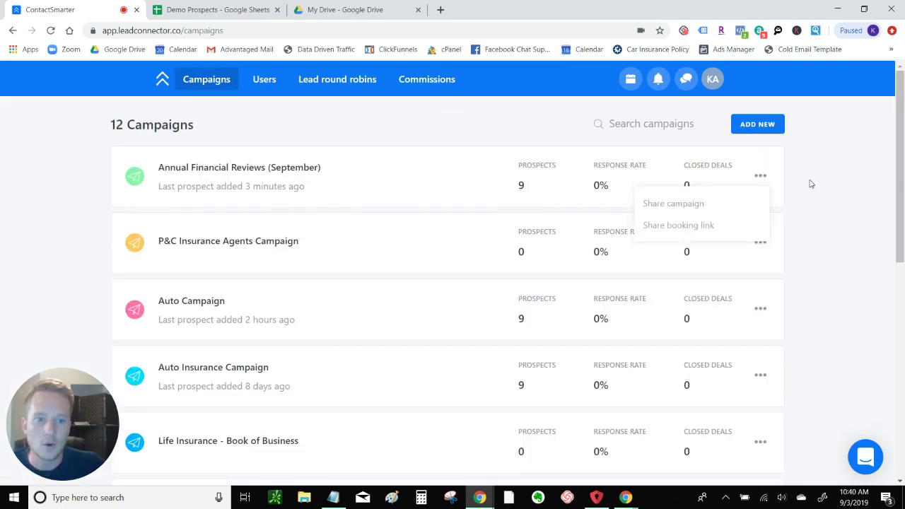
left_click(309, 173)
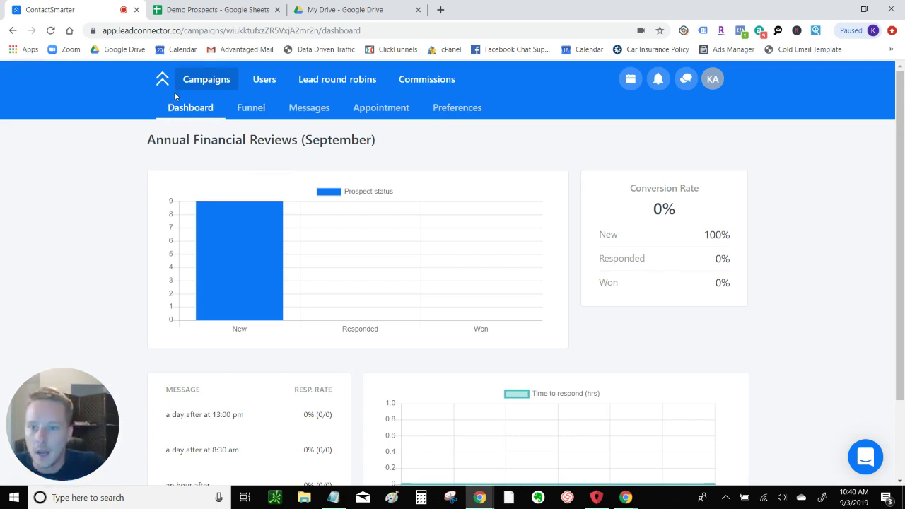
left_click(163, 81)
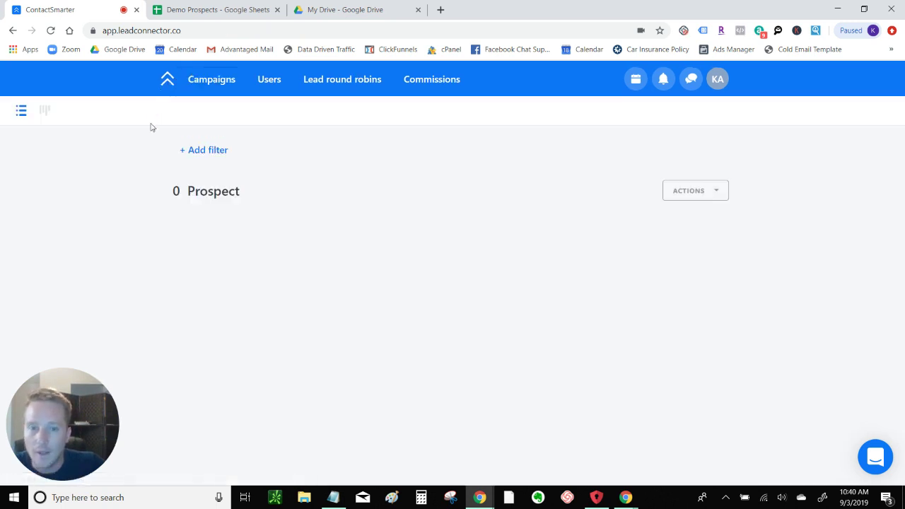